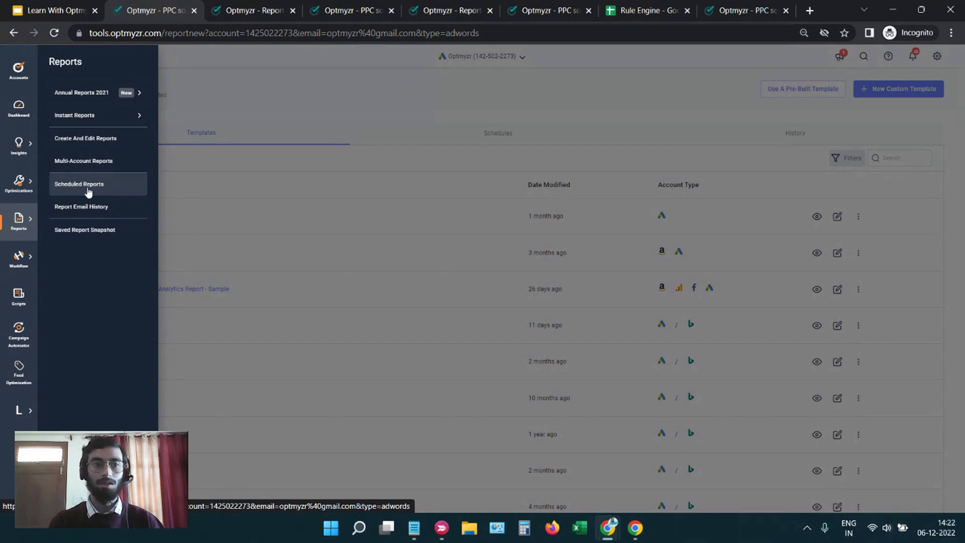
Look through the Instant Reports and Annual Reports 2021 templates and bring up the executive annual report for e-commerce.
{"action": "left_click", "coordinate": [96, 115]}
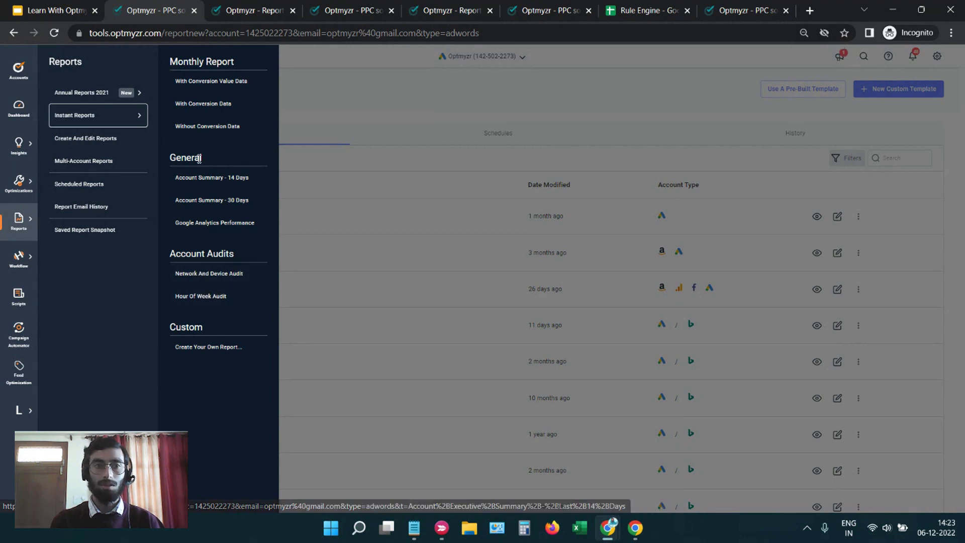
{"action": "left_click", "coordinate": [94, 93]}
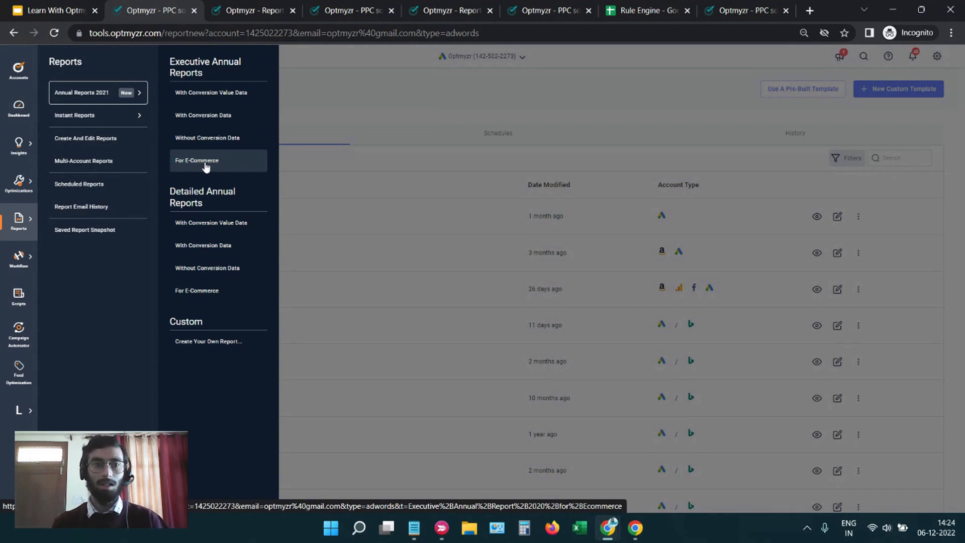
{"action": "left_click", "coordinate": [235, 4]}
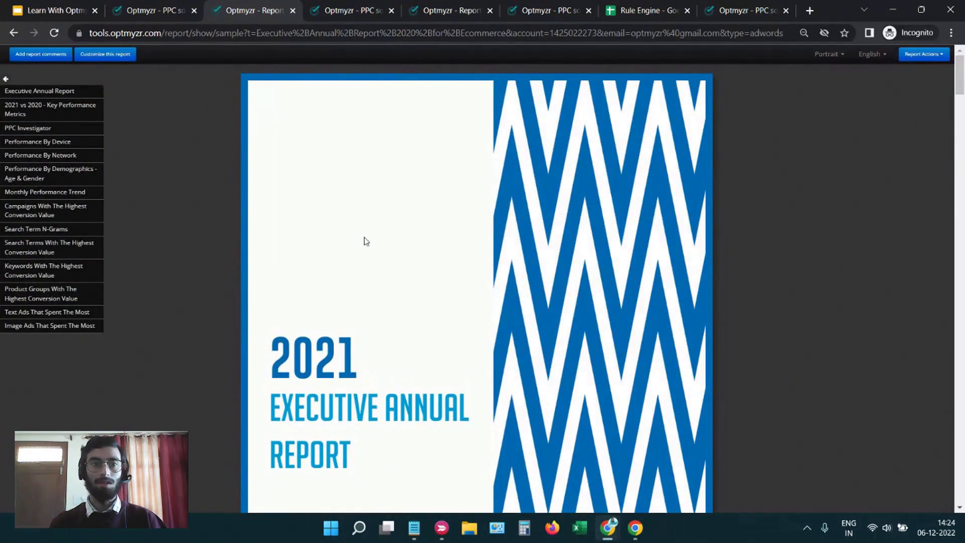
{"action": "scroll", "coordinate": [366, 242], "scroll_direction": "down", "scroll_amount": 3}
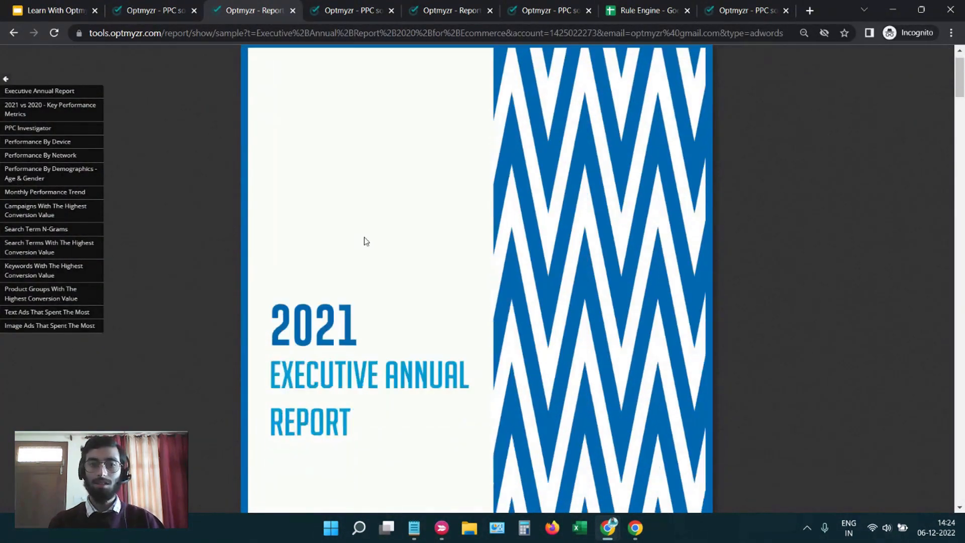
{"action": "scroll", "coordinate": [366, 241], "scroll_direction": "up", "scroll_amount": 3}
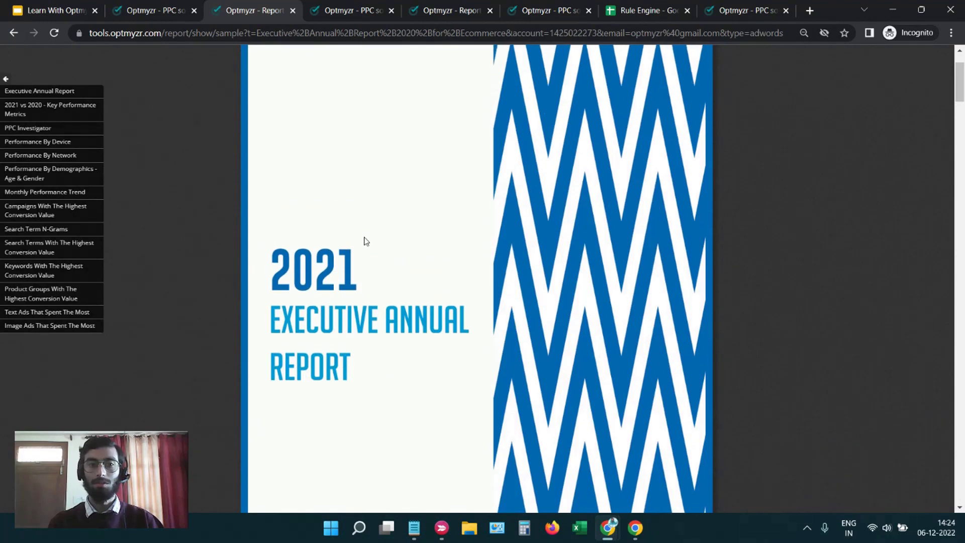
{"action": "scroll", "coordinate": [366, 242], "scroll_direction": "down", "scroll_amount": 3}
{"action": "scroll", "coordinate": [366, 242], "scroll_direction": "up", "scroll_amount": 3}
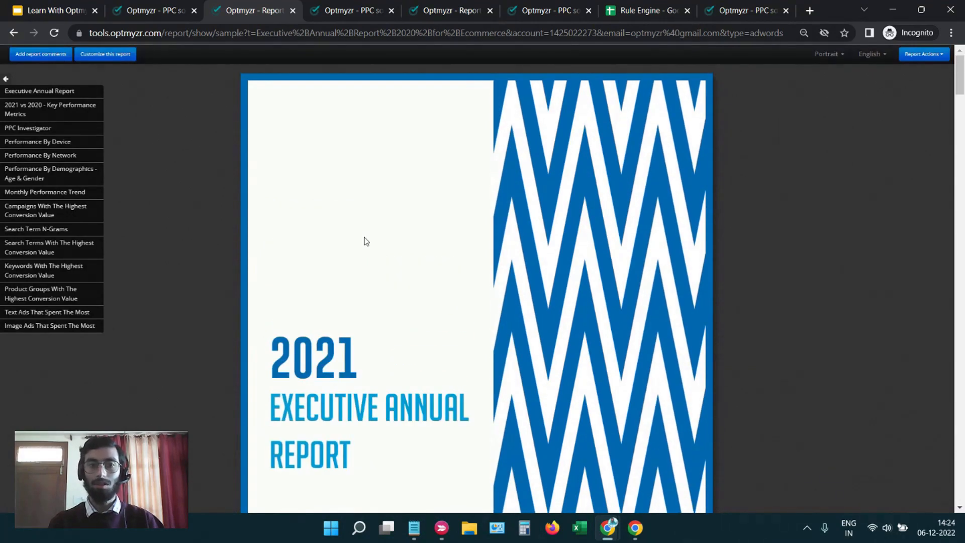
{"action": "scroll", "coordinate": [367, 241], "scroll_direction": "down", "scroll_amount": 5}
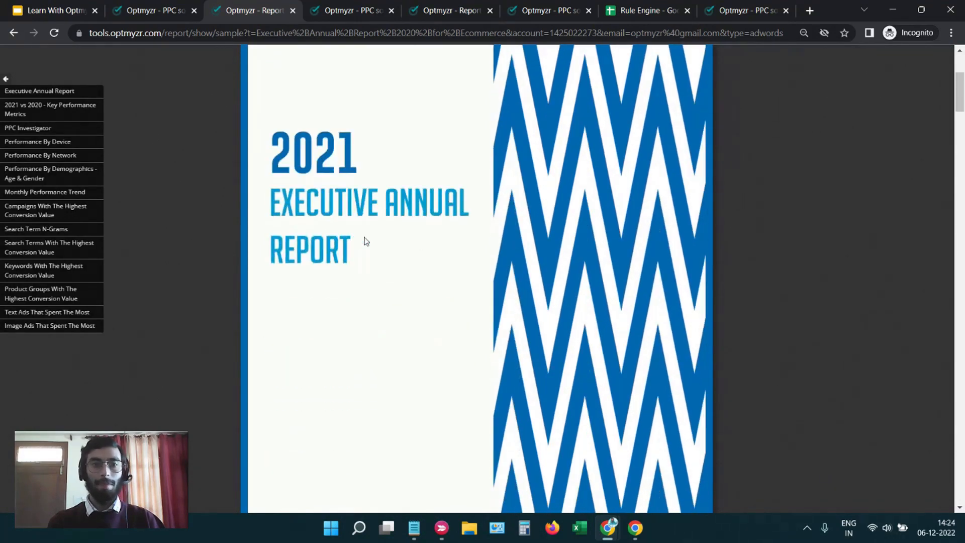
{"action": "scroll", "coordinate": [366, 242], "scroll_direction": "up", "scroll_amount": 5}
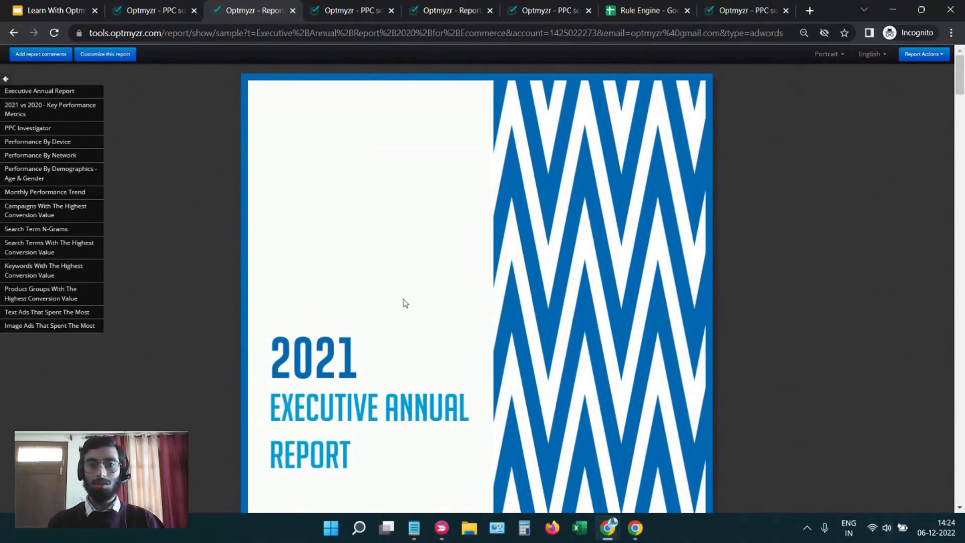
{"action": "scroll", "coordinate": [405, 303], "scroll_direction": "down", "scroll_amount": 1}
{"action": "scroll", "coordinate": [405, 303], "scroll_direction": "up", "scroll_amount": 1}
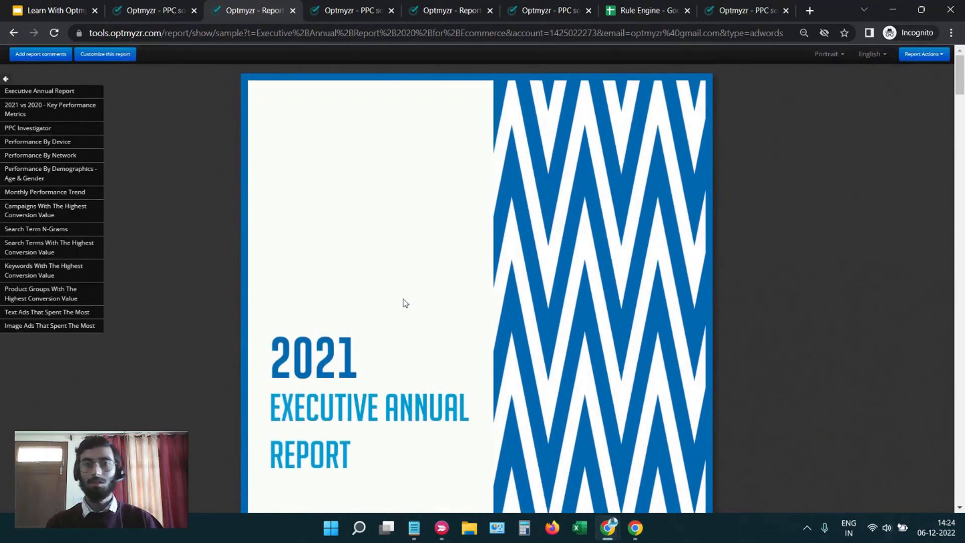
Review the annual report from its title page through key metrics, PPC Investigator, device, network and demographics to the monthly performance trend.
{"action": "scroll", "coordinate": [405, 303], "scroll_direction": "down", "scroll_amount": 3}
{"action": "scroll", "coordinate": [405, 303], "scroll_direction": "down", "scroll_amount": 9}
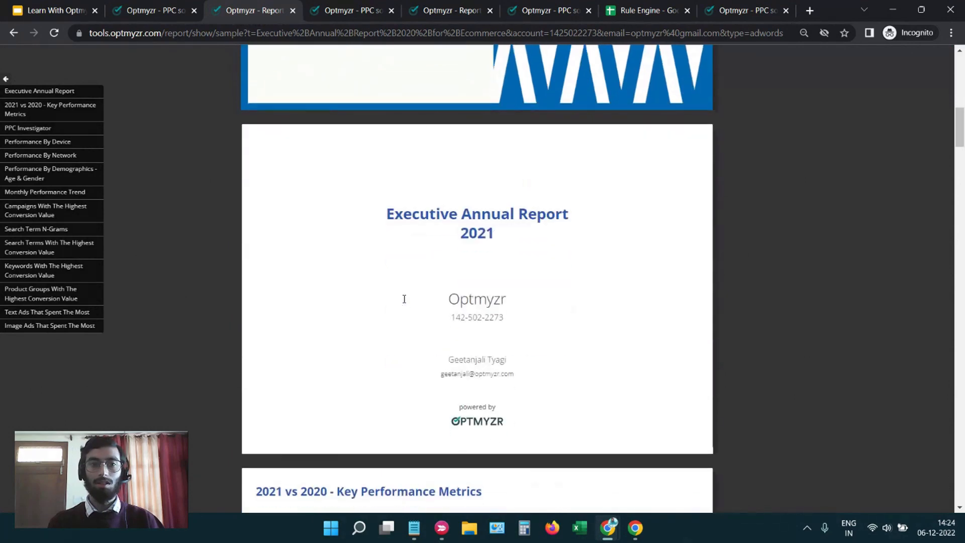
{"action": "scroll", "coordinate": [473, 228], "scroll_direction": "down", "scroll_amount": 2}
{"action": "scroll", "coordinate": [431, 173], "scroll_direction": "up", "scroll_amount": 1}
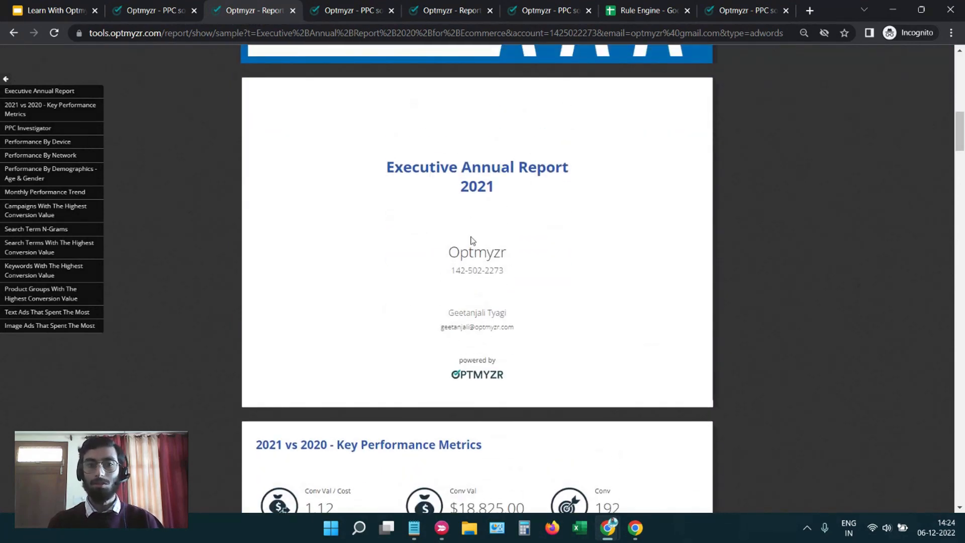
{"action": "scroll", "coordinate": [471, 237], "scroll_direction": "down", "scroll_amount": 5}
{"action": "scroll", "coordinate": [472, 237], "scroll_direction": "down", "scroll_amount": 1}
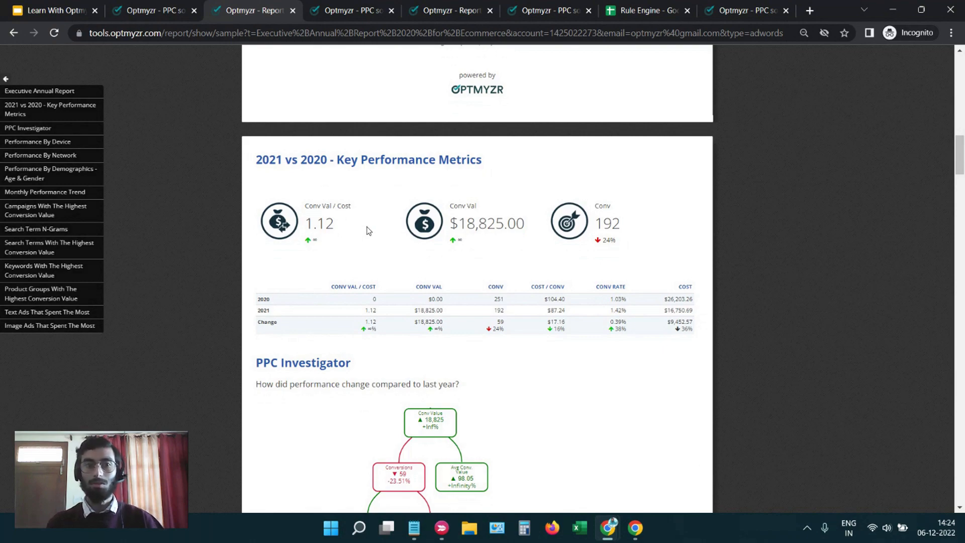
{"action": "scroll", "coordinate": [367, 229], "scroll_direction": "down", "scroll_amount": 4}
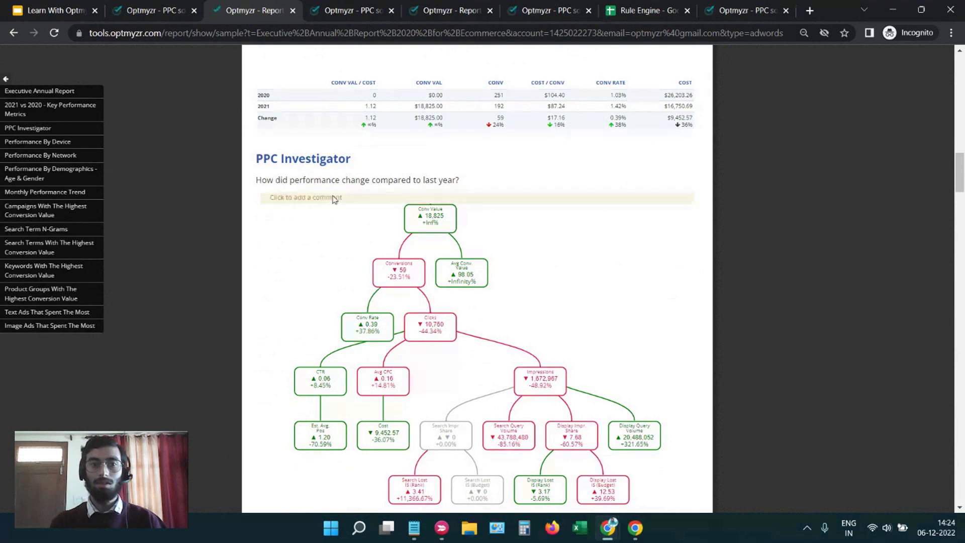
{"action": "scroll", "coordinate": [333, 199], "scroll_direction": "down", "scroll_amount": 7}
{"action": "scroll", "coordinate": [333, 200], "scroll_direction": "down", "scroll_amount": 3}
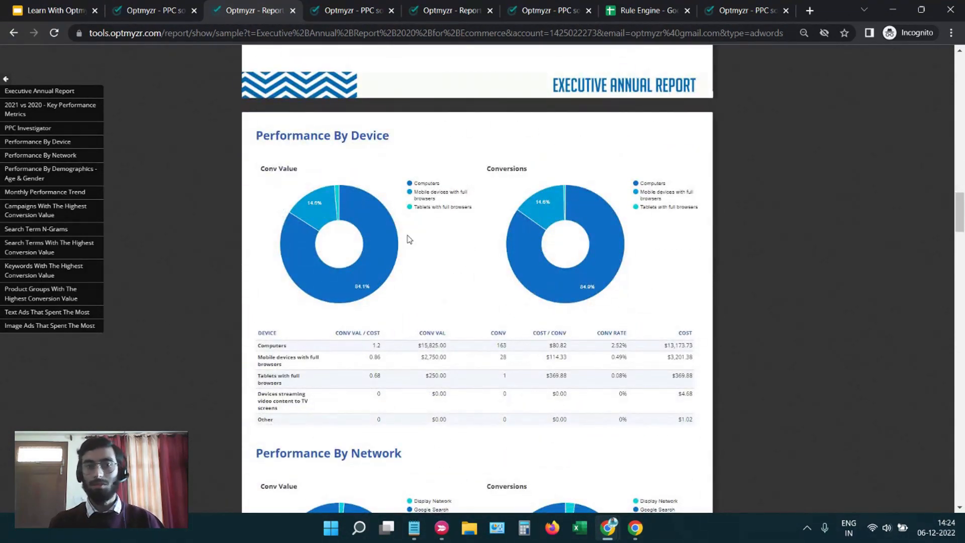
{"action": "scroll", "coordinate": [409, 239], "scroll_direction": "down", "scroll_amount": 12}
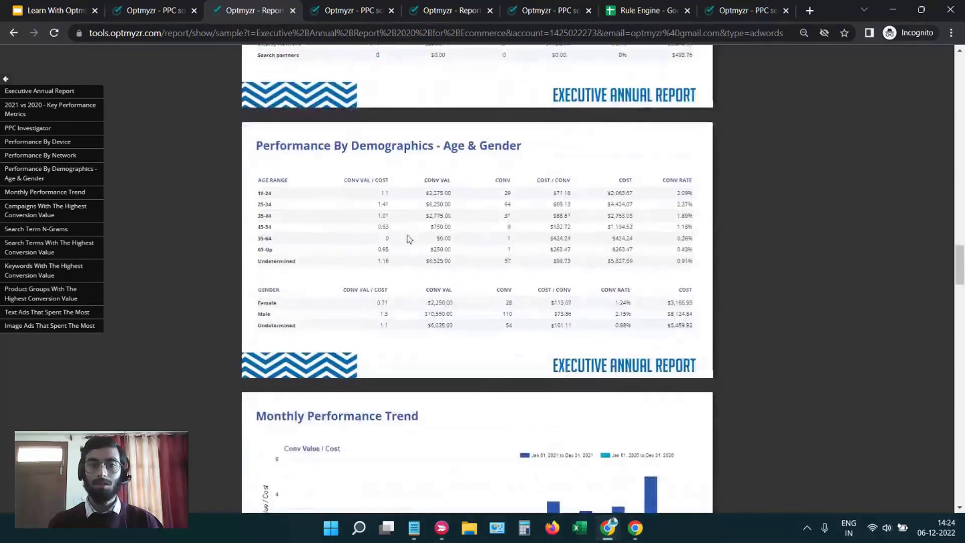
{"action": "scroll", "coordinate": [409, 239], "scroll_direction": "down", "scroll_amount": 2}
{"action": "scroll", "coordinate": [409, 239], "scroll_direction": "down", "scroll_amount": 2}
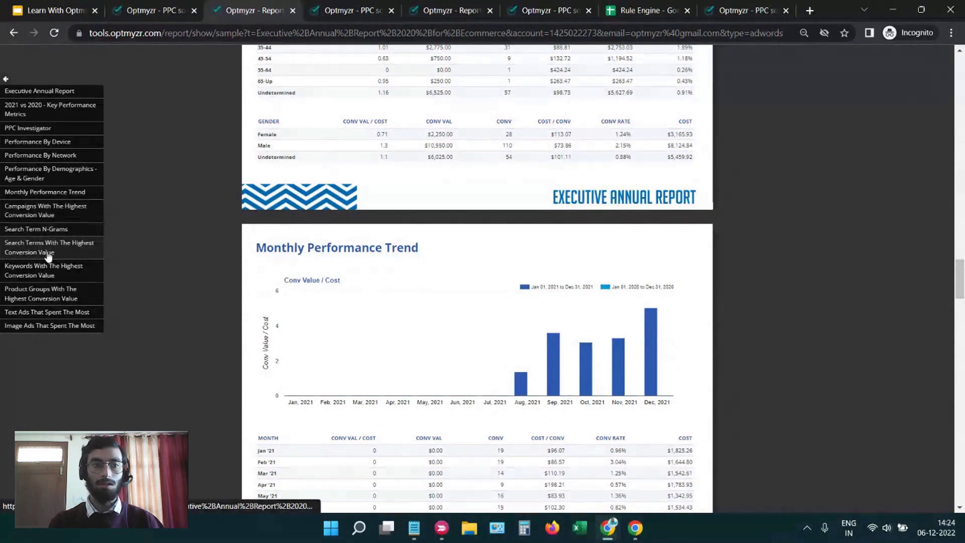
Examine the Product Groups With The Highest Conversion Value section and the following text ads table, and return to the cover page.
{"action": "left_click", "coordinate": [57, 300]}
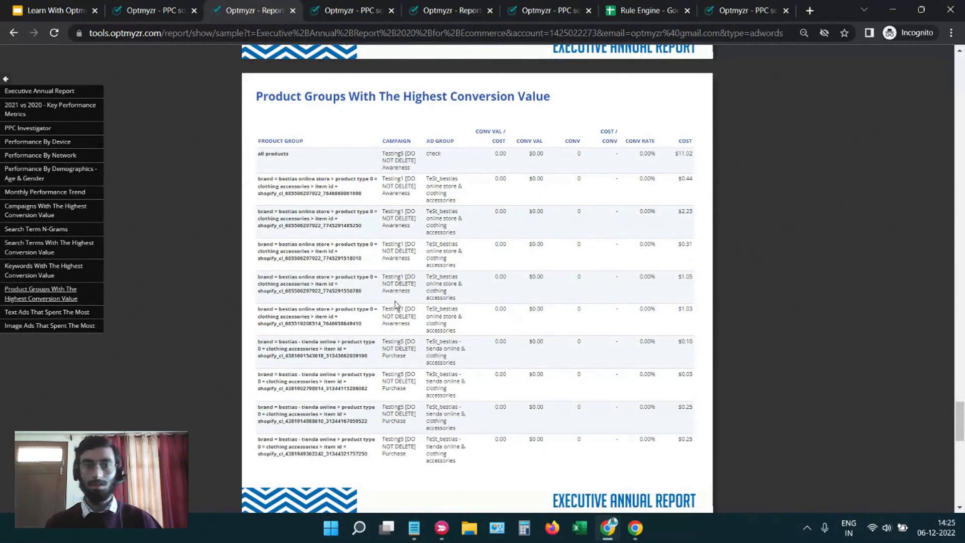
{"action": "scroll", "coordinate": [396, 304], "scroll_direction": "down", "scroll_amount": 1}
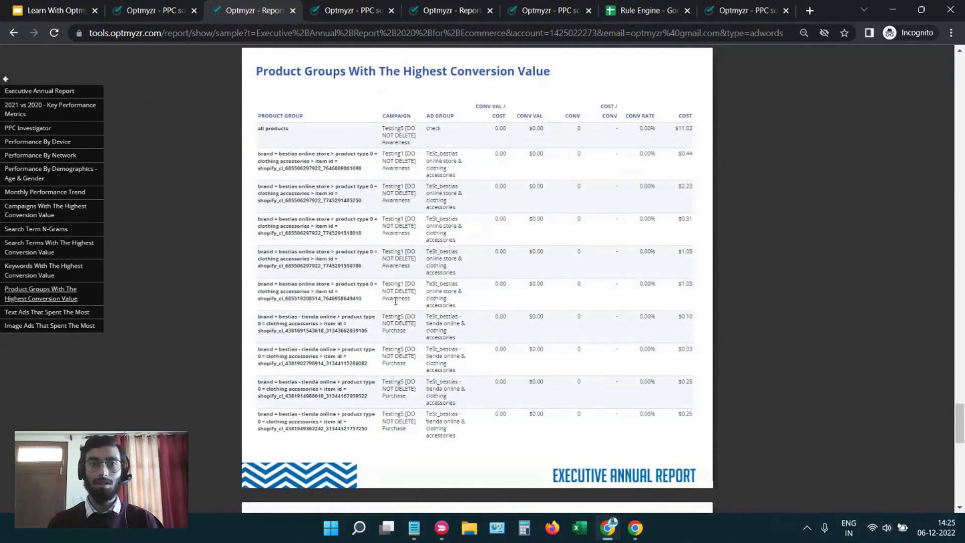
{"action": "scroll", "coordinate": [396, 300], "scroll_direction": "down", "scroll_amount": 10}
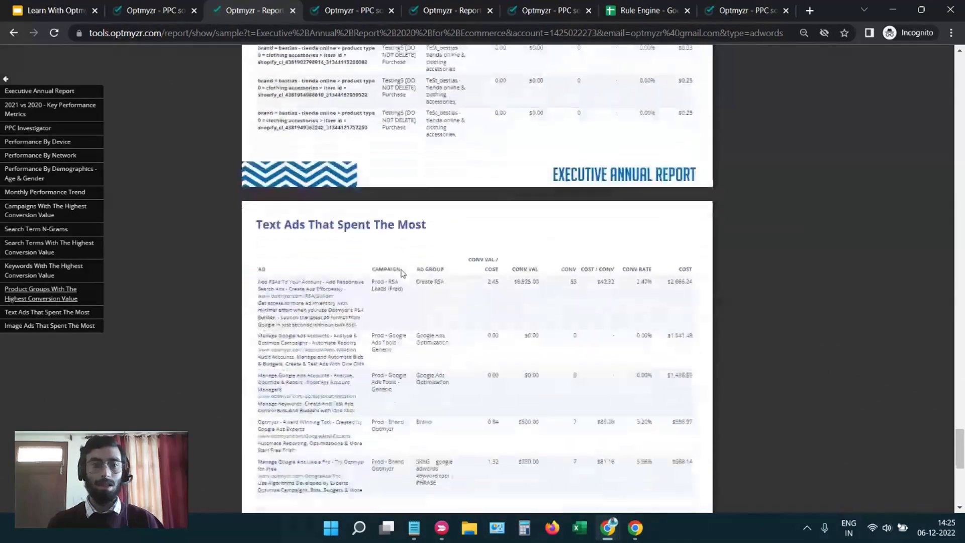
{"action": "scroll", "coordinate": [401, 273], "scroll_direction": "up", "scroll_amount": 15}
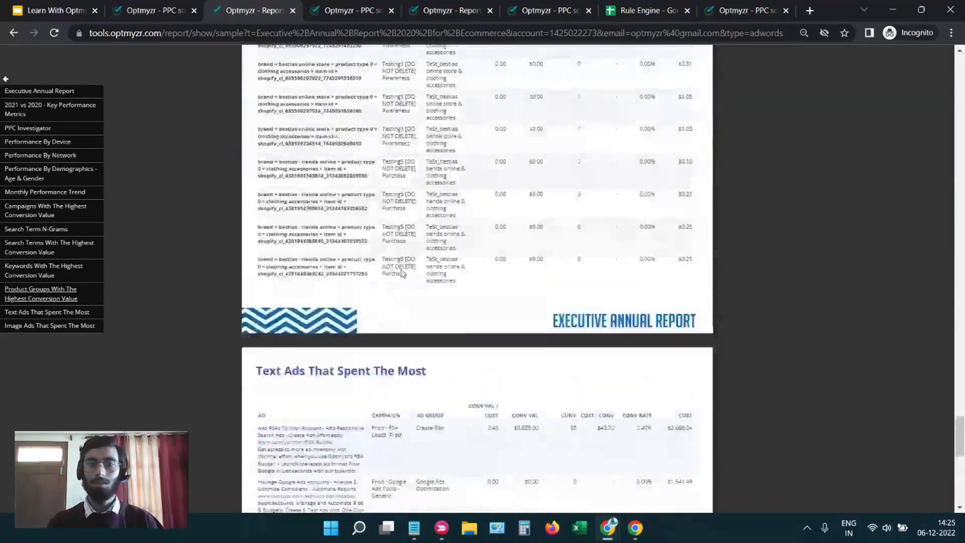
{"action": "scroll", "coordinate": [402, 269], "scroll_direction": "up", "scroll_amount": 20}
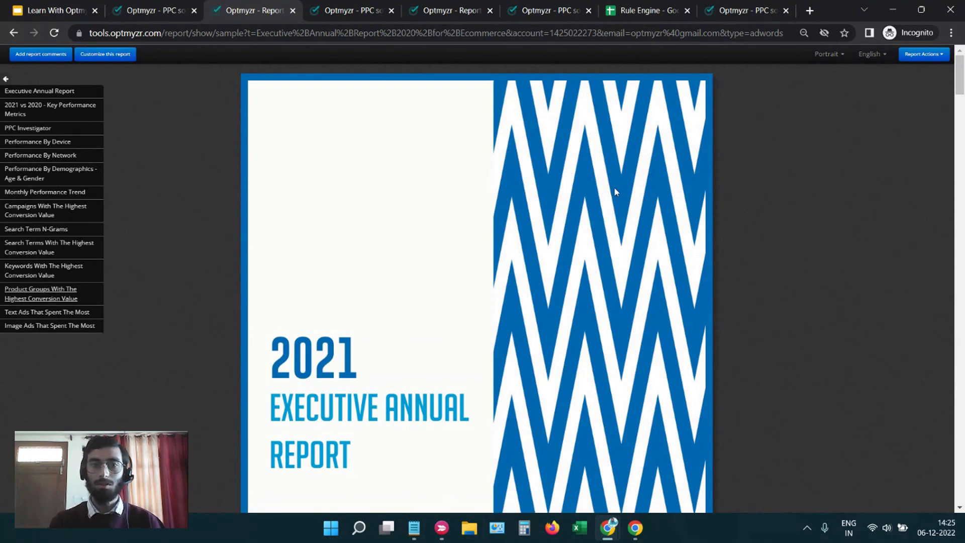
Create a new schedule for the report that sends it every month on date 01 at 09:00.
{"action": "left_click", "coordinate": [922, 56]}
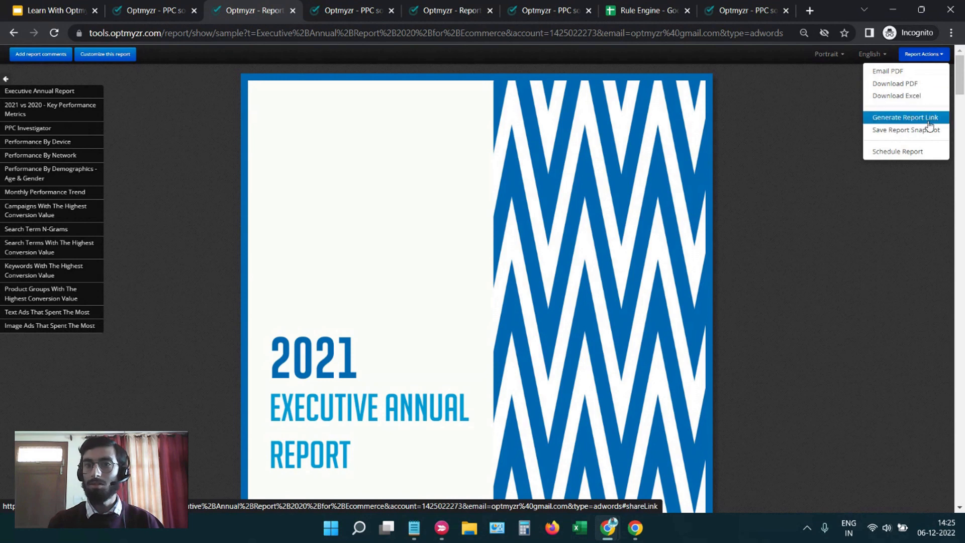
{"action": "left_click", "coordinate": [903, 152]}
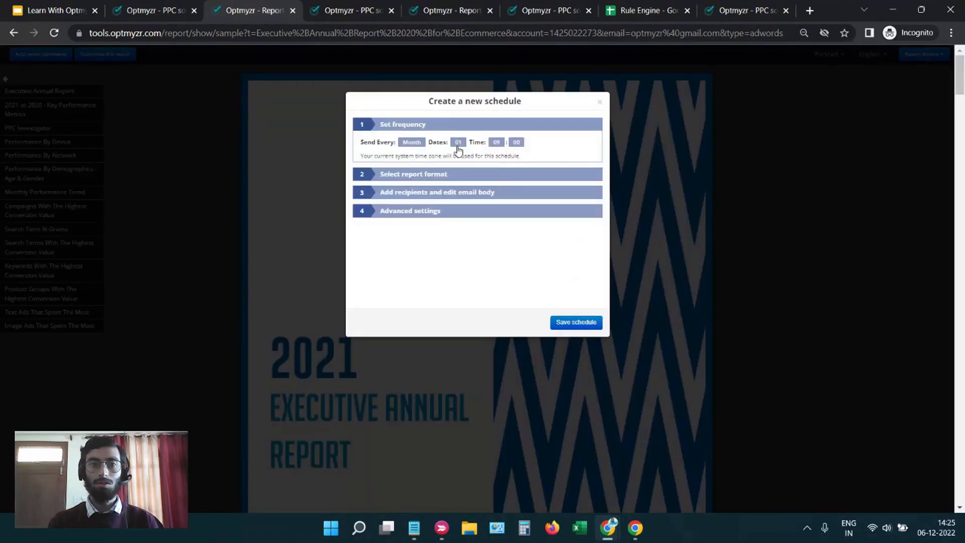
{"action": "left_click", "coordinate": [415, 147]}
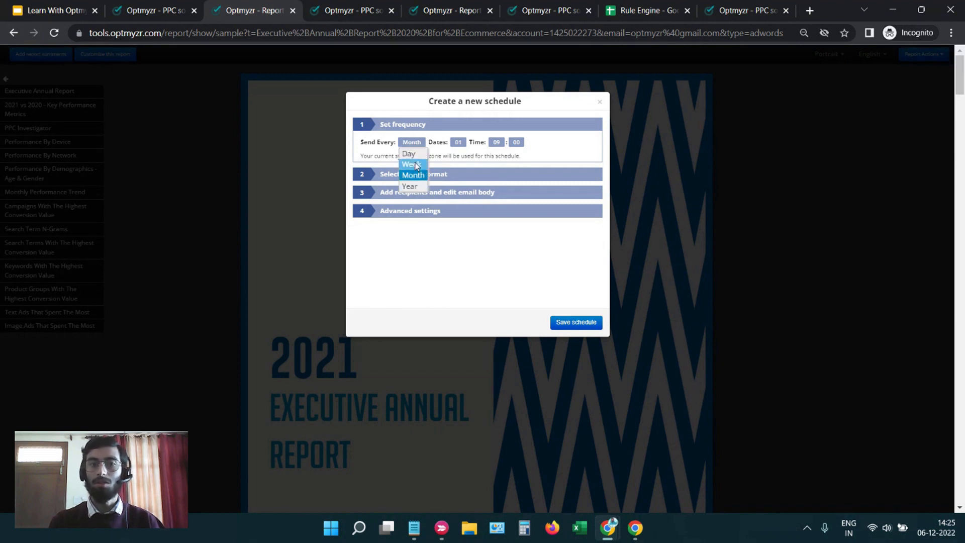
{"action": "left_click", "coordinate": [413, 175]}
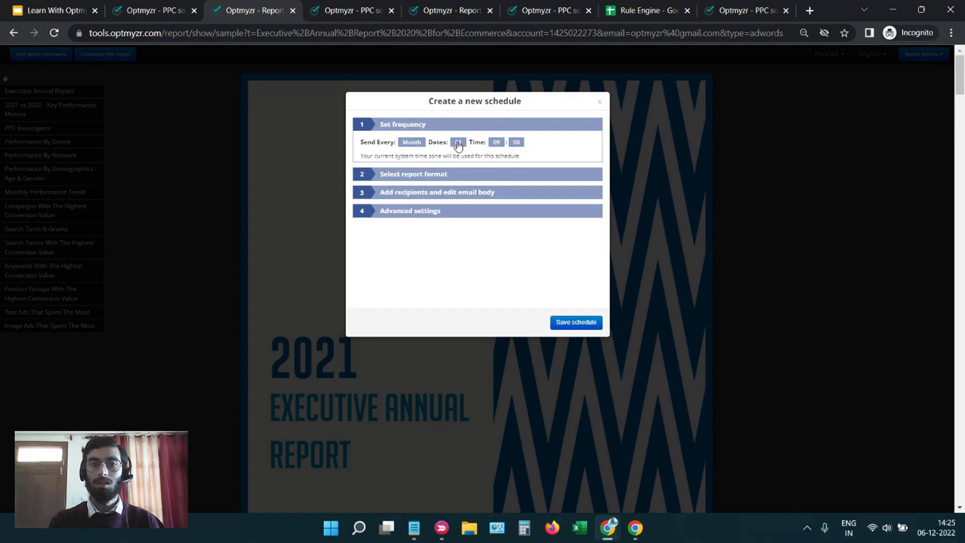
{"action": "left_click", "coordinate": [458, 142]}
{"action": "left_click", "coordinate": [497, 143]}
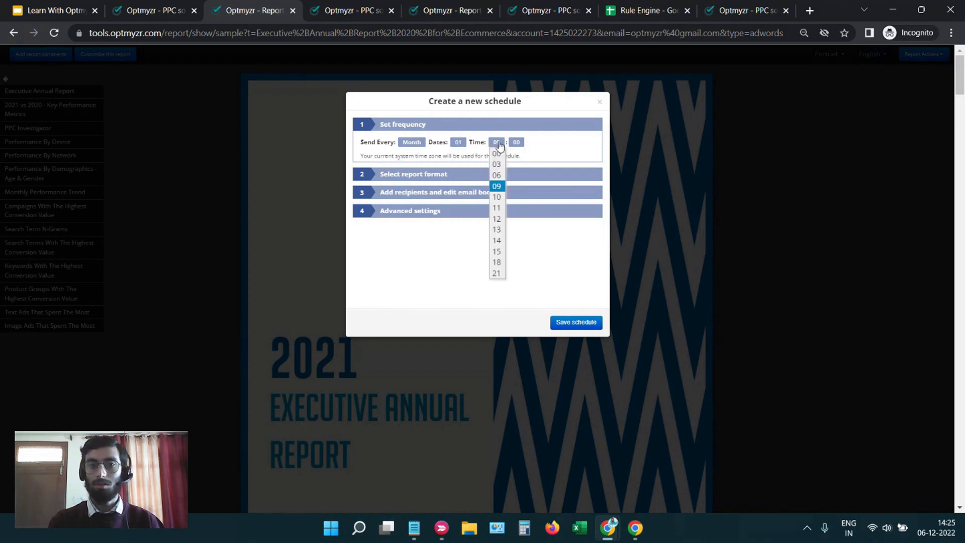
{"action": "left_click", "coordinate": [497, 186]}
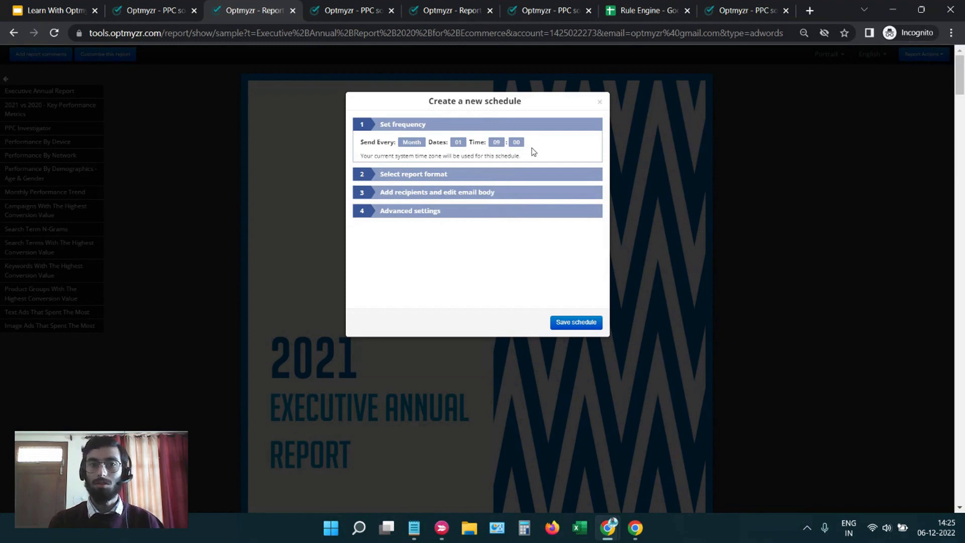
In the schedule's report format, keep PDF attachment as the format and replace the attachment name with "static".
{"action": "left_click", "coordinate": [441, 180]}
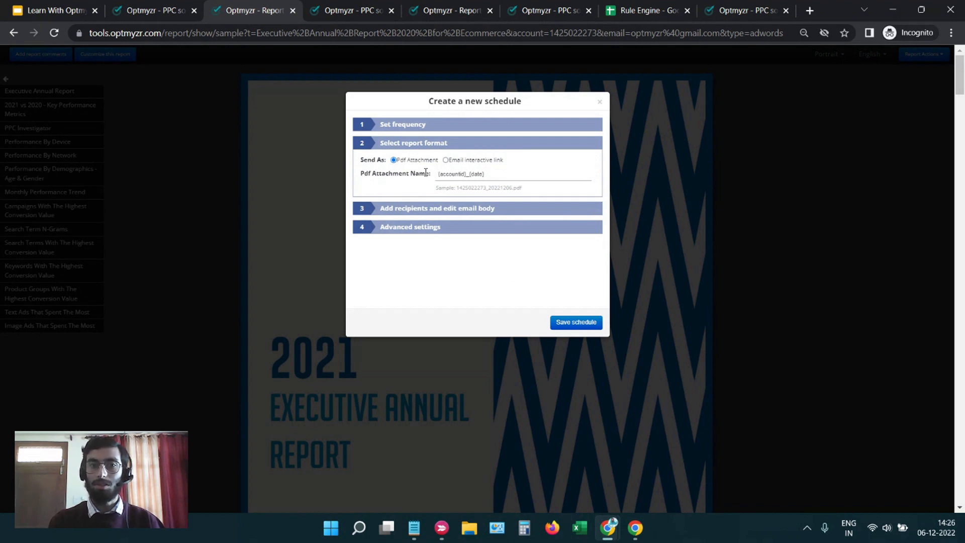
{"action": "left_click", "coordinate": [494, 168]}
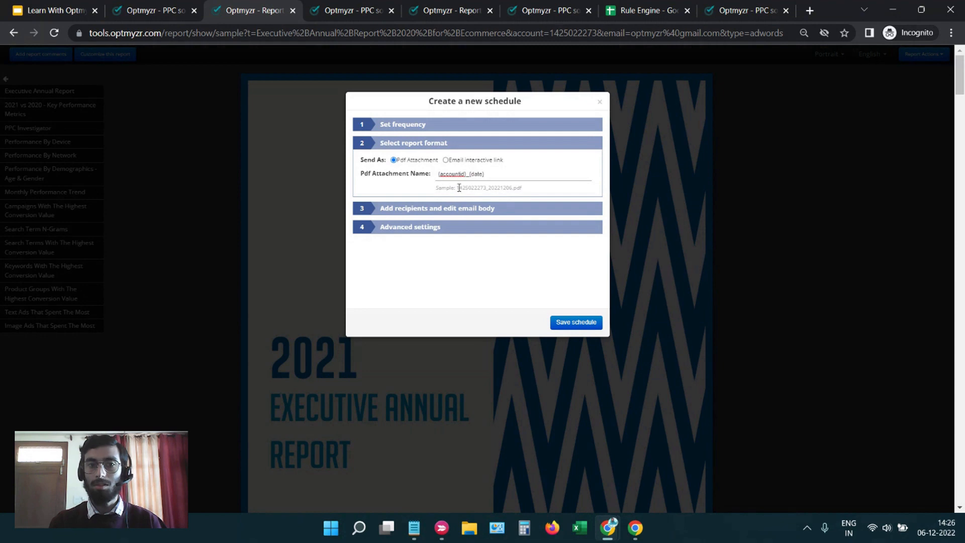
{"action": "left_click_drag", "start_coordinate": [458, 188], "coordinate": [503, 186]}
{"action": "left_click", "coordinate": [491, 188]}
{"action": "left_click", "coordinate": [499, 178]}
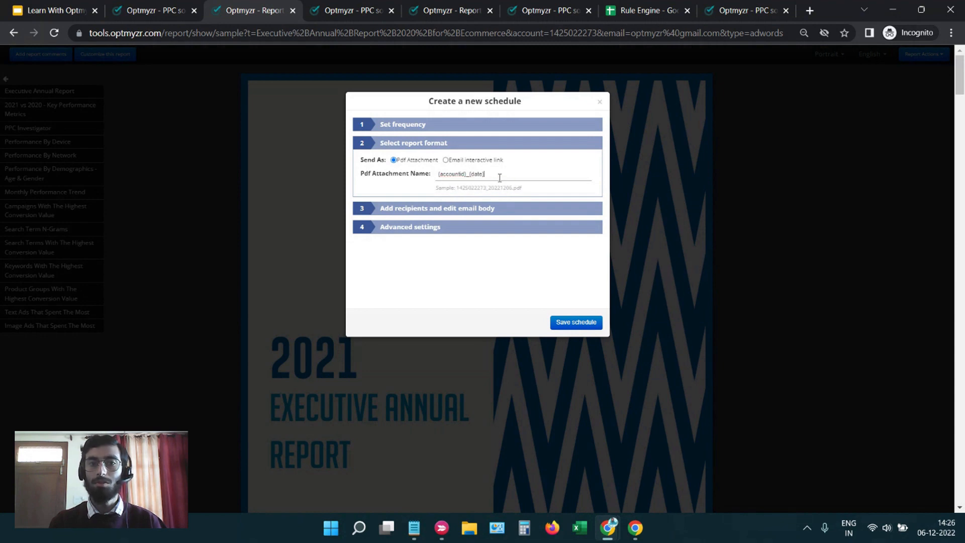
{"action": "key", "text": "BackSpace"}
{"action": "key", "text": "BackSpace"}
{"action": "key", "text": "BackSpace"}
{"action": "key", "text": "BackSpace"}
{"action": "key", "text": "BackSpace"}
{"action": "key", "text": "BackSpace"}
{"action": "key", "text": "BackSpace"}
{"action": "key", "text": "BackSpace"}
{"action": "key", "text": "BackSpace"}
{"action": "key", "text": "BackSpace"}
{"action": "key", "text": "BackSpace"}
{"action": "key", "text": "BackSpace"}
{"action": "key", "text": "BackSpace"}
{"action": "key", "text": "BackSpace"}
{"action": "key", "text": "BackSpace"}
{"action": "key", "text": "BackSpace"}
{"action": "key", "text": "BackSpace"}
{"action": "type", "text": "static"}
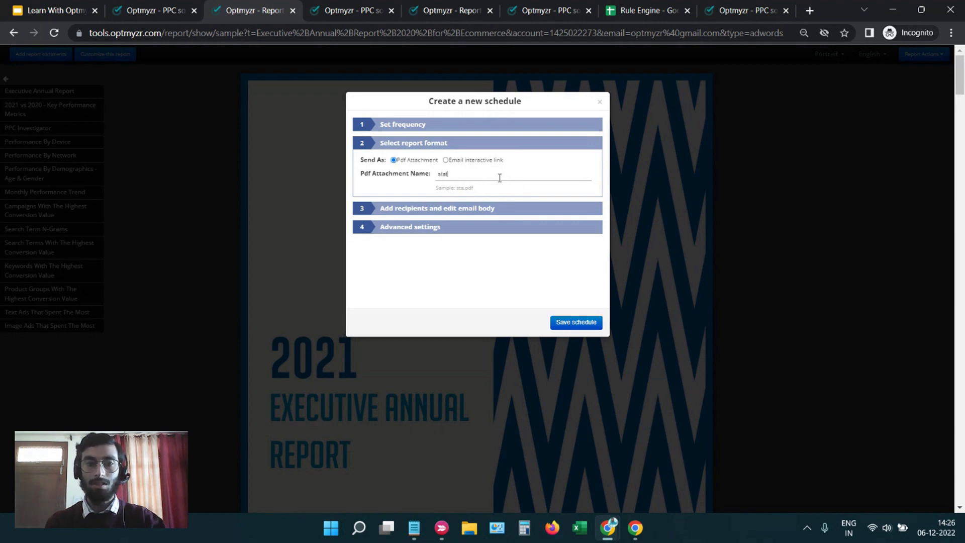
Review the schedule's recipients field, email subject and body, and the email copy and Slack options.
{"action": "left_click", "coordinate": [483, 208]}
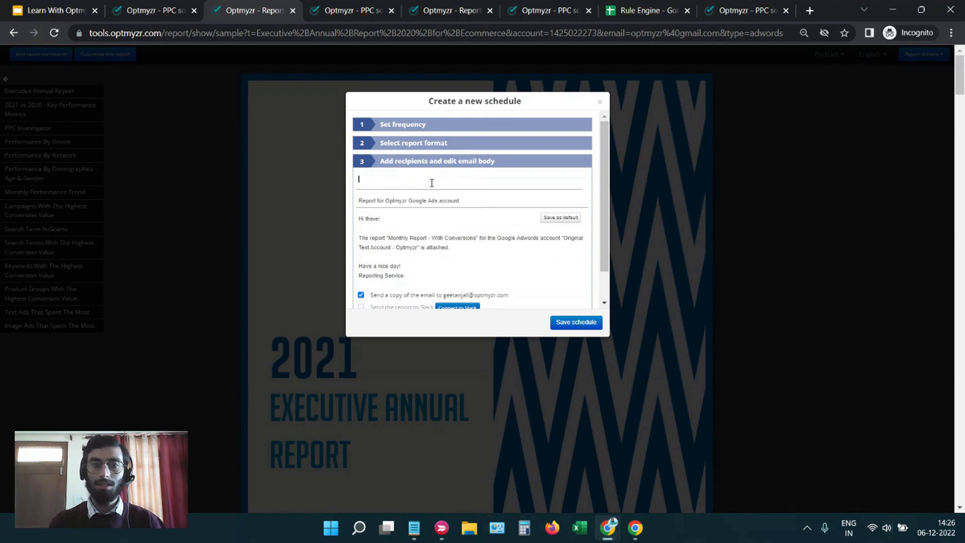
{"action": "left_click", "coordinate": [464, 200]}
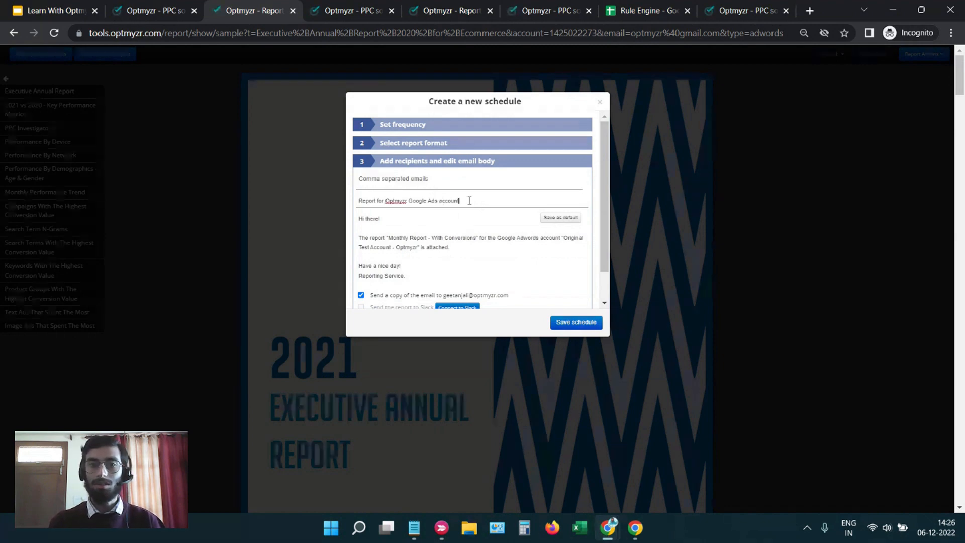
{"action": "left_click", "coordinate": [407, 224]}
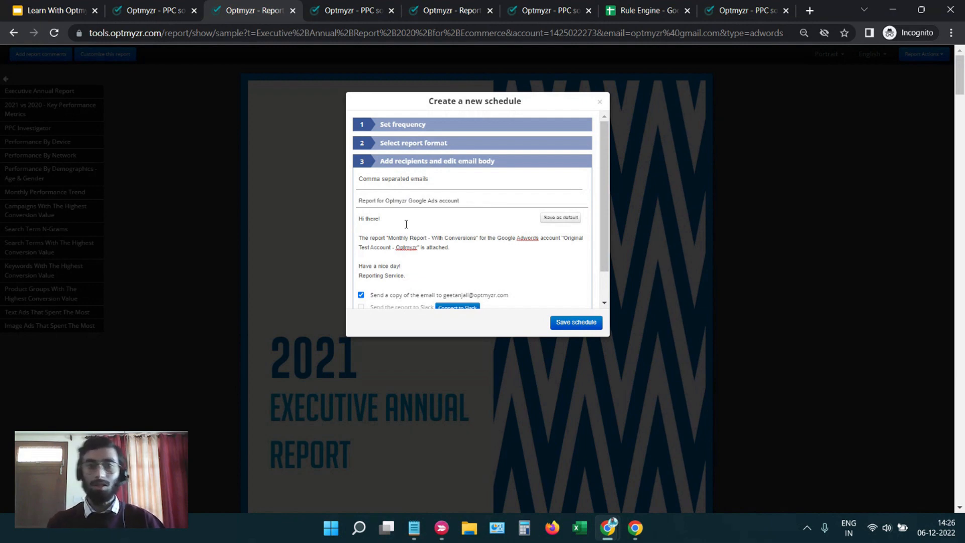
{"action": "scroll", "coordinate": [407, 223], "scroll_direction": "down", "scroll_amount": 3}
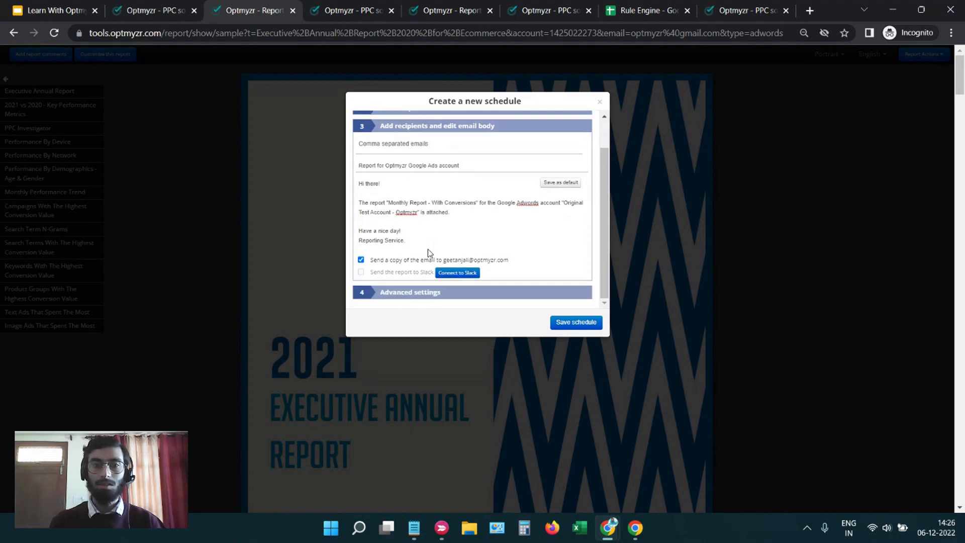
In the schedule's advanced settings, set the last-month condition to Clicks > 0, and close the schedule without saving it.
{"action": "scroll", "coordinate": [436, 200], "scroll_direction": "down", "scroll_amount": 2}
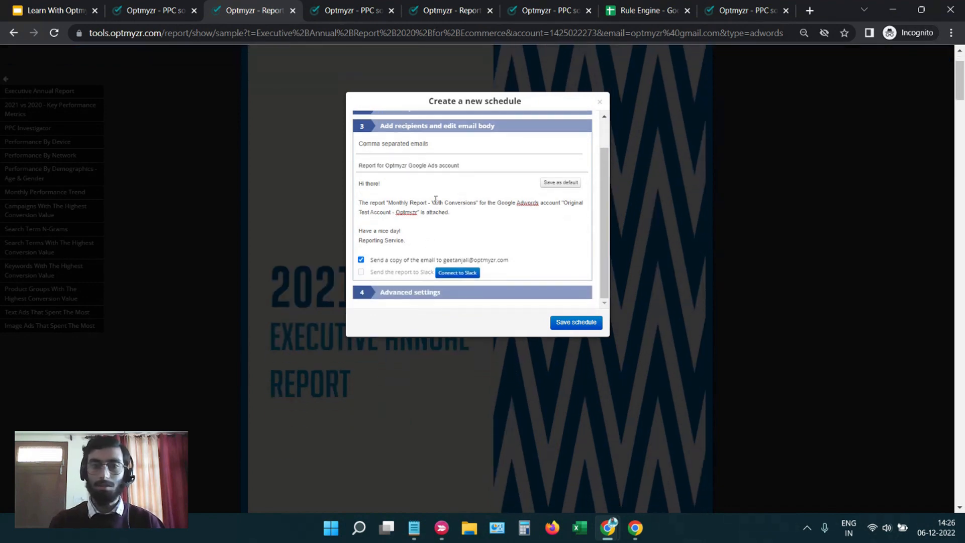
{"action": "left_click", "coordinate": [436, 294]}
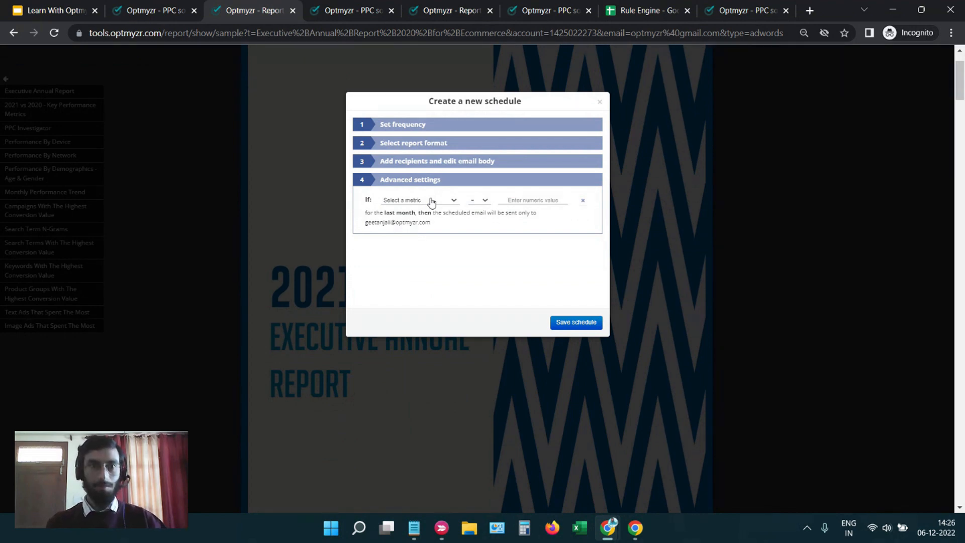
{"action": "left_click", "coordinate": [425, 201]}
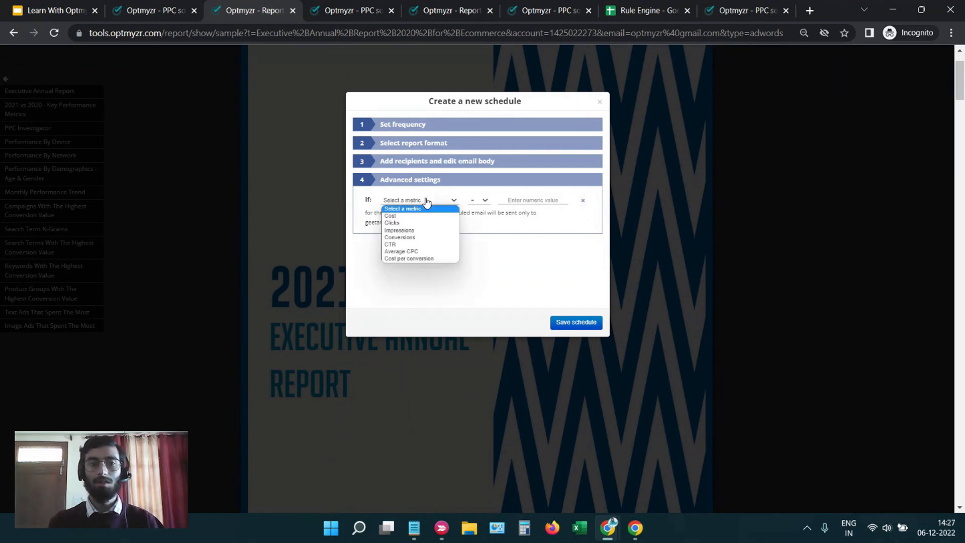
{"action": "left_click", "coordinate": [426, 223]}
{"action": "left_click", "coordinate": [478, 201]}
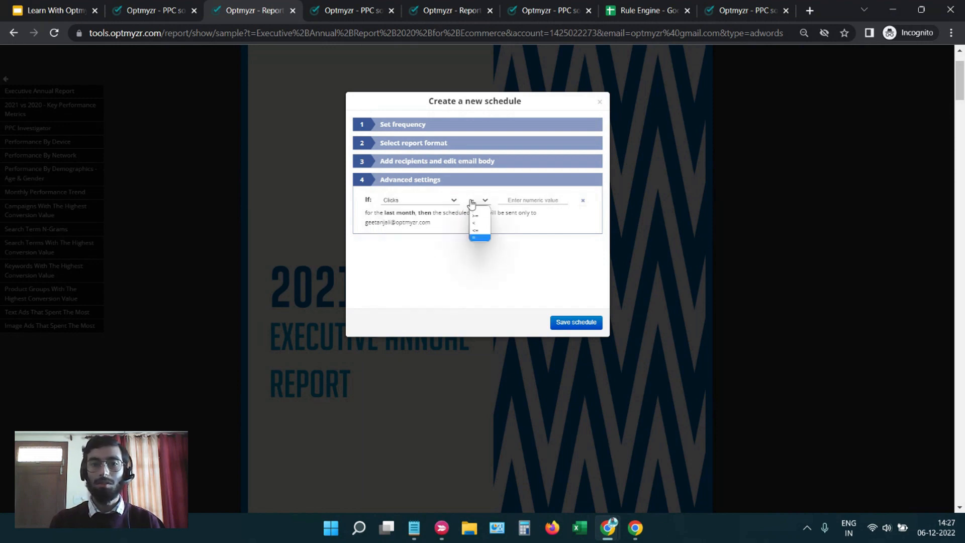
{"action": "left_click", "coordinate": [474, 208]}
{"action": "left_click", "coordinate": [518, 200]}
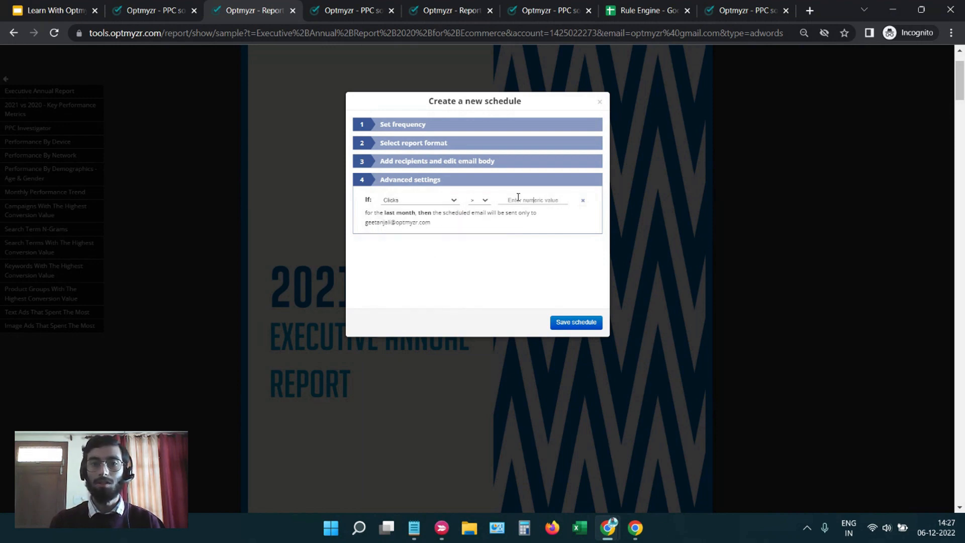
{"action": "type", "text": "0"}
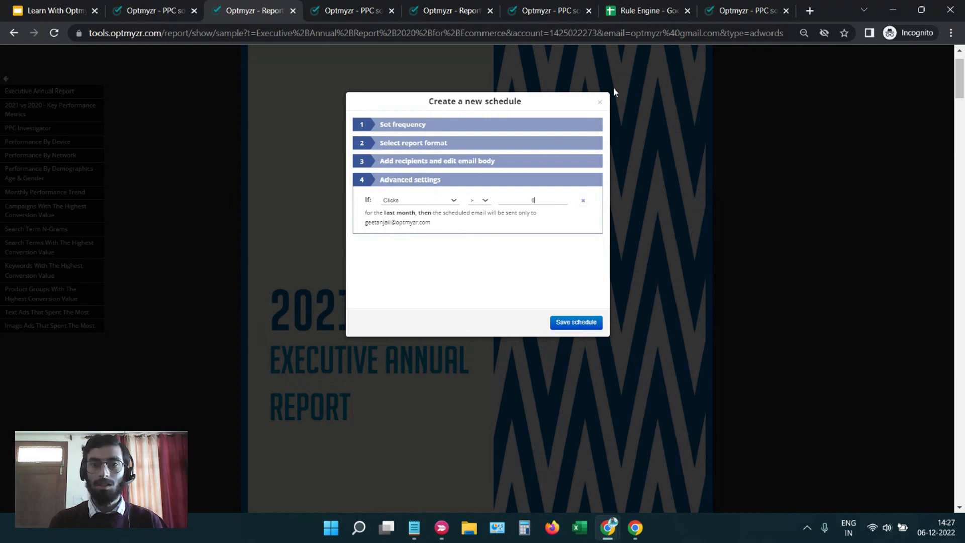
{"action": "left_click", "coordinate": [599, 102]}
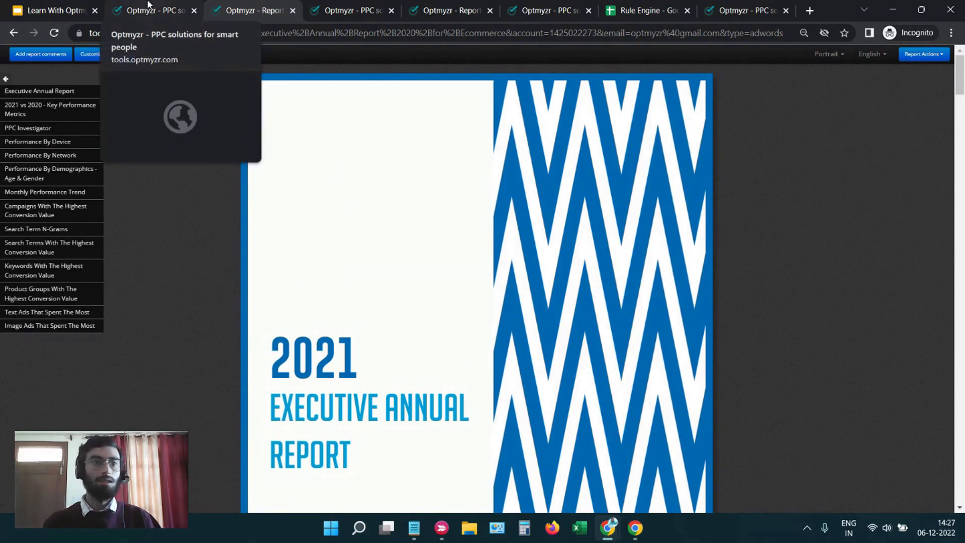
Switch to the Learn With Optmyzr presentation in Google Slides and show the Creating Single Account Google Ads Reports slide.
{"action": "left_click", "coordinate": [55, 10]}
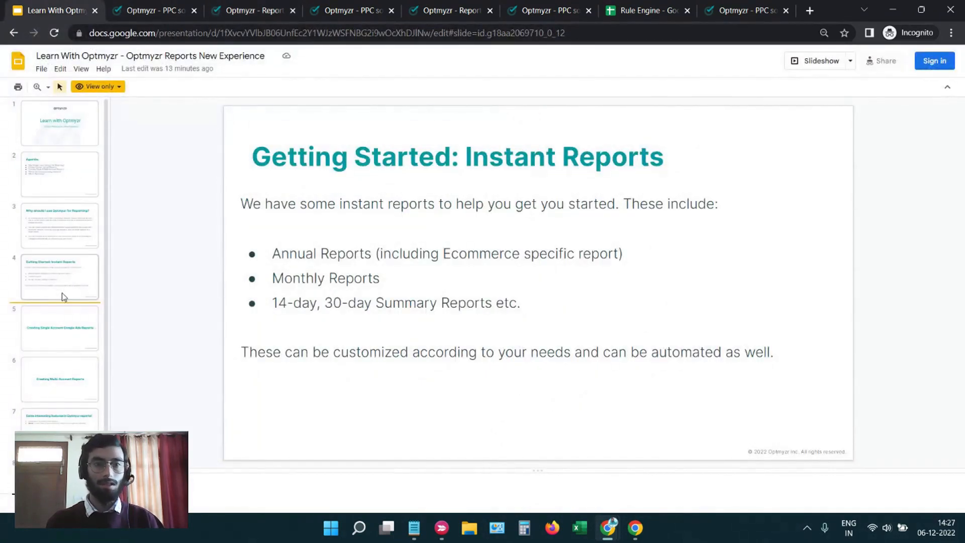
{"action": "left_click", "coordinate": [60, 379]}
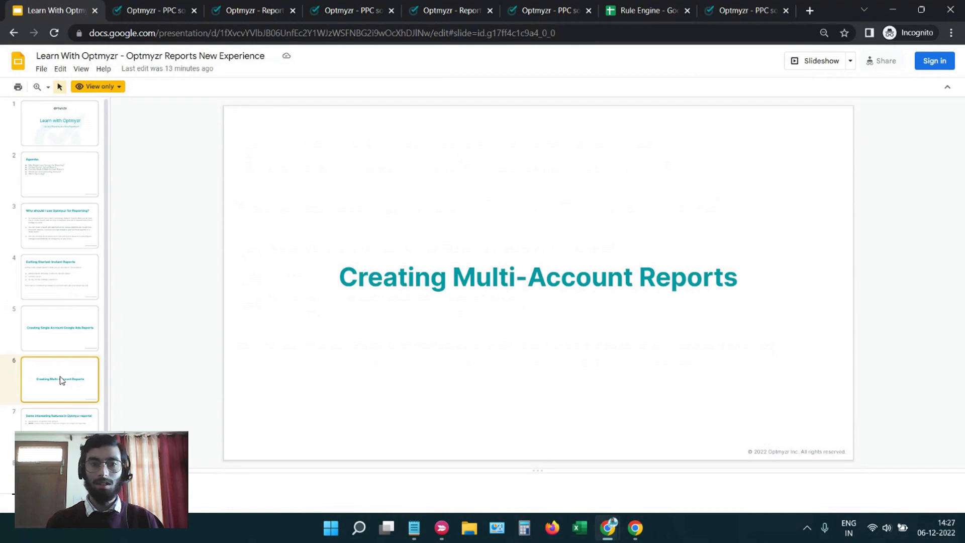
{"action": "left_click", "coordinate": [52, 328]}
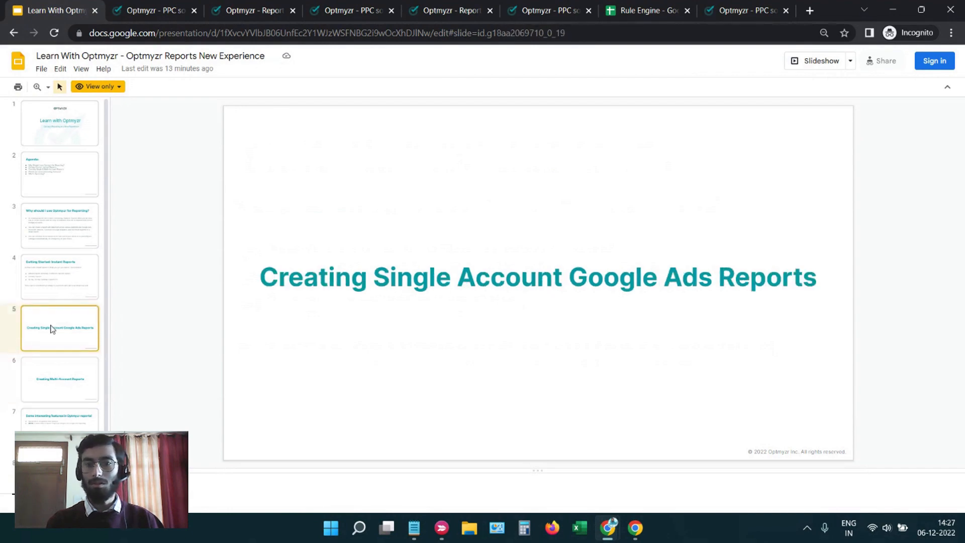
{"action": "left_click", "coordinate": [54, 368]}
{"action": "left_click", "coordinate": [56, 333]}
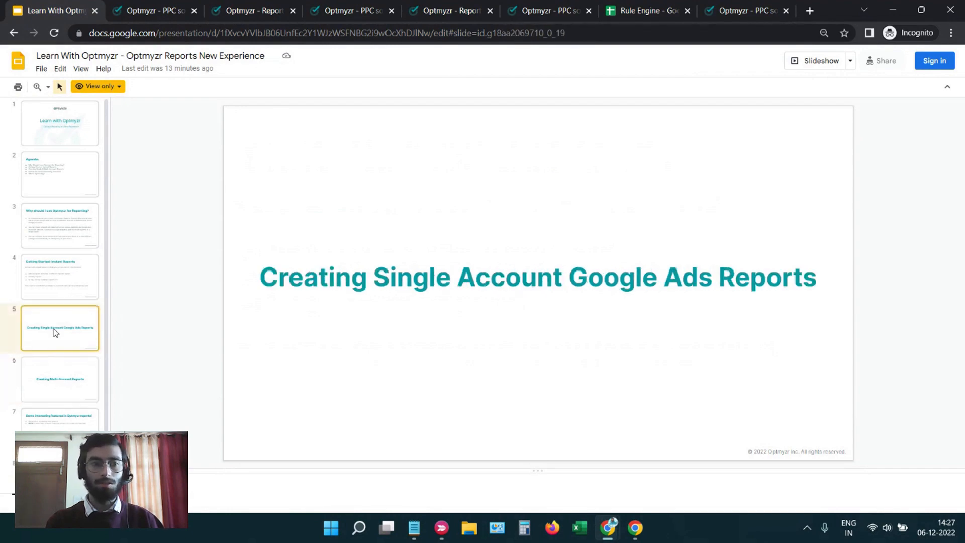
Return to Optmyzr's Report Templates page and look over the available report options, including multi-account and scheduled reports.
{"action": "left_click", "coordinate": [344, 5]}
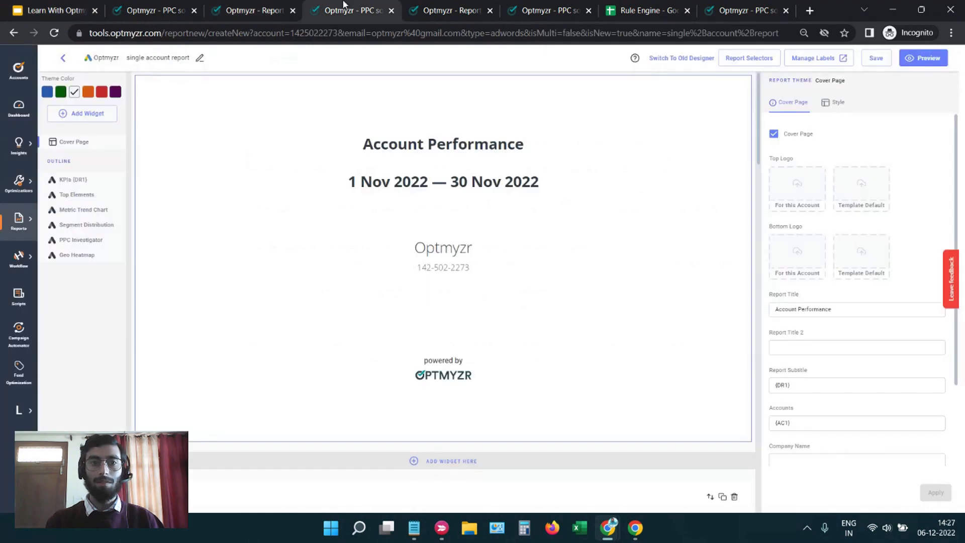
{"action": "left_click", "coordinate": [161, 10]}
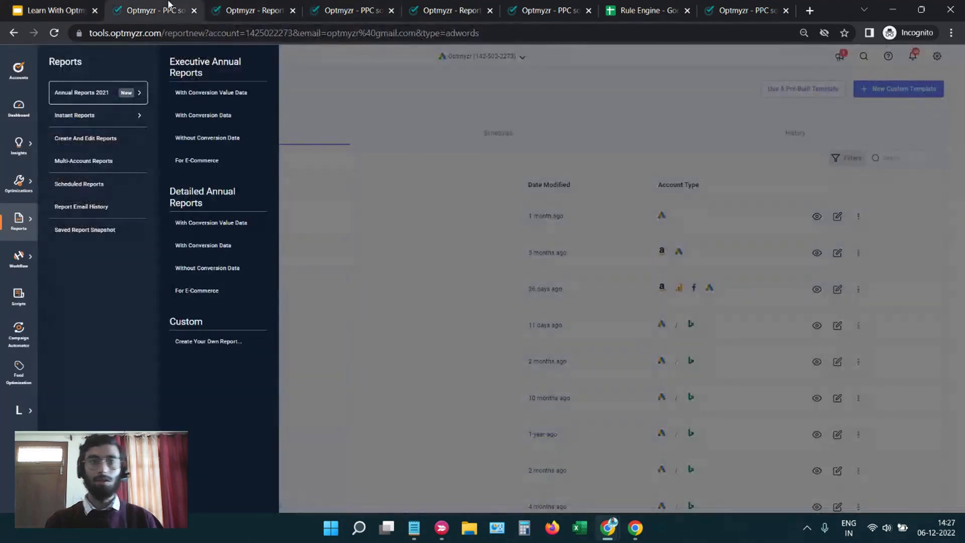
{"action": "left_click", "coordinate": [418, 96]}
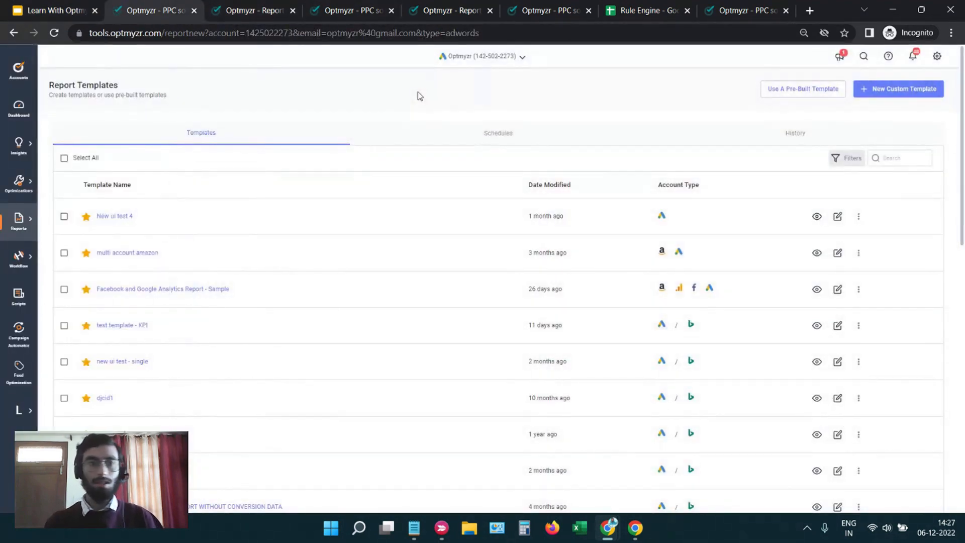
{"action": "left_click", "coordinate": [19, 219]}
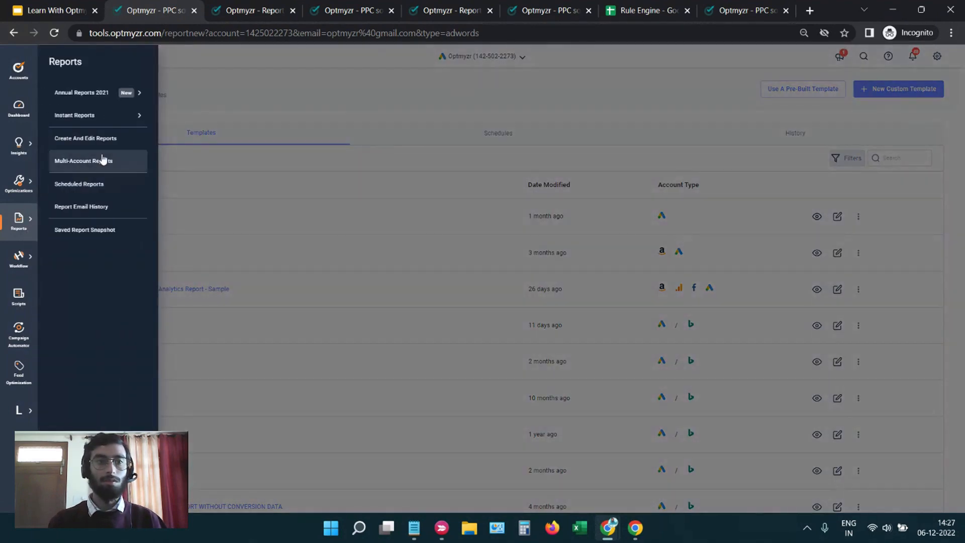
{"action": "left_click", "coordinate": [309, 99]}
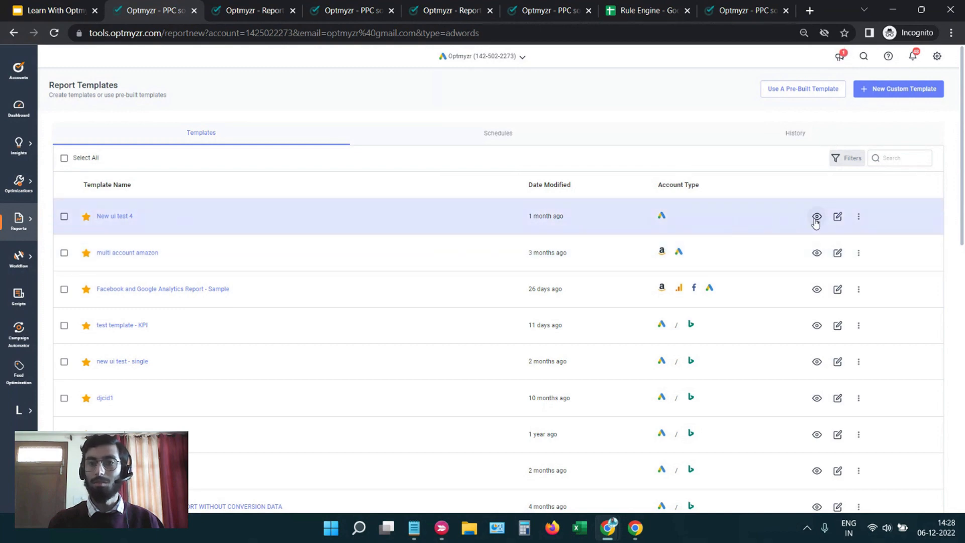
Review the additional actions for the New ui test 4 template and the template list's account type and date filters.
{"action": "left_click", "coordinate": [858, 220]}
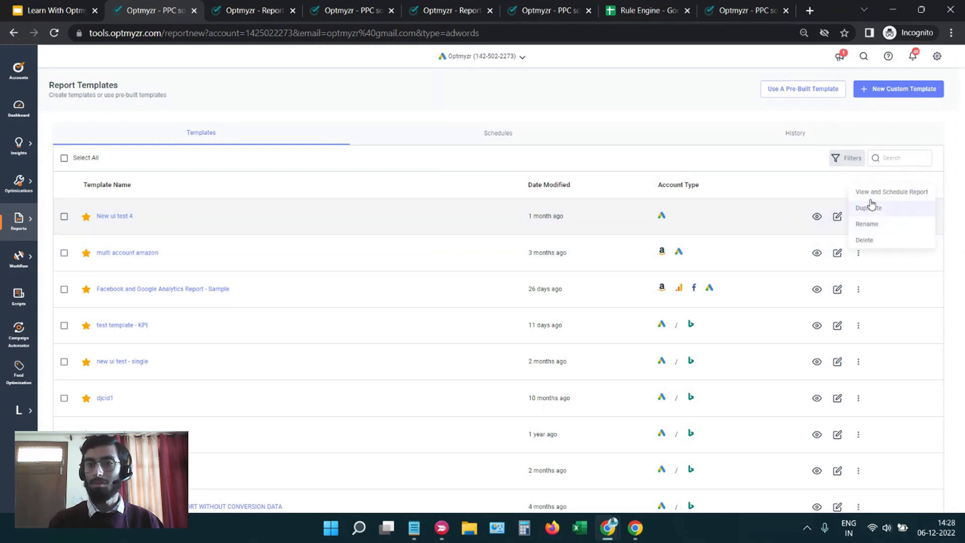
{"action": "left_click", "coordinate": [655, 119]}
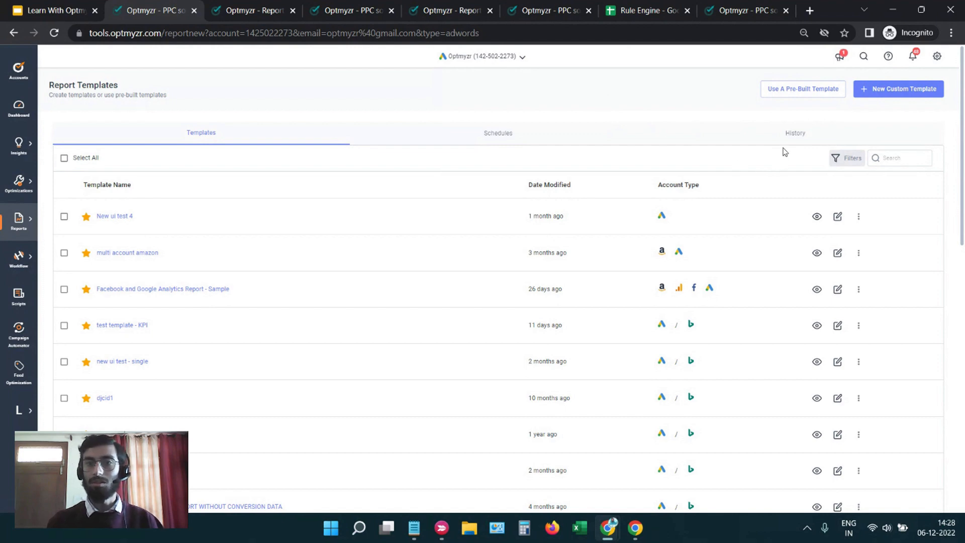
{"action": "left_click", "coordinate": [850, 161]}
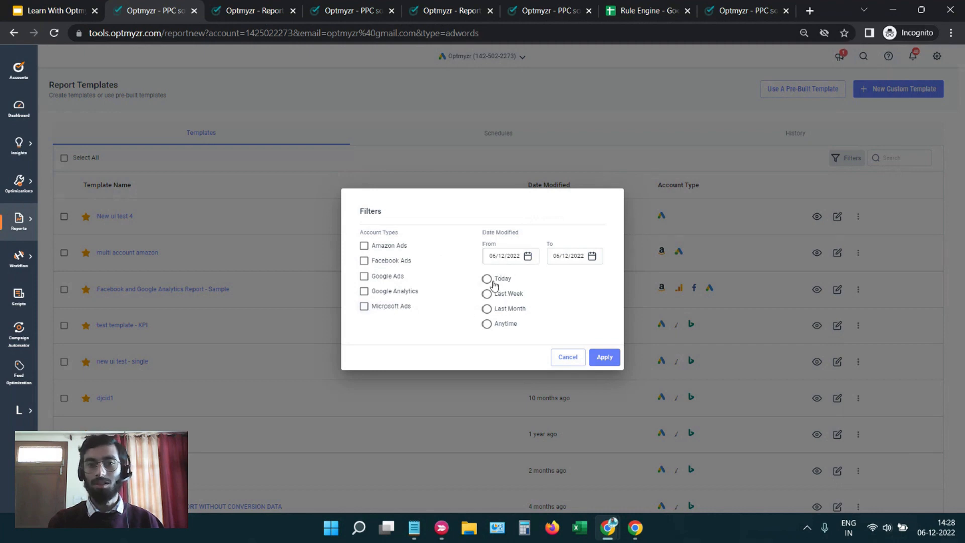
{"action": "left_click", "coordinate": [567, 355]}
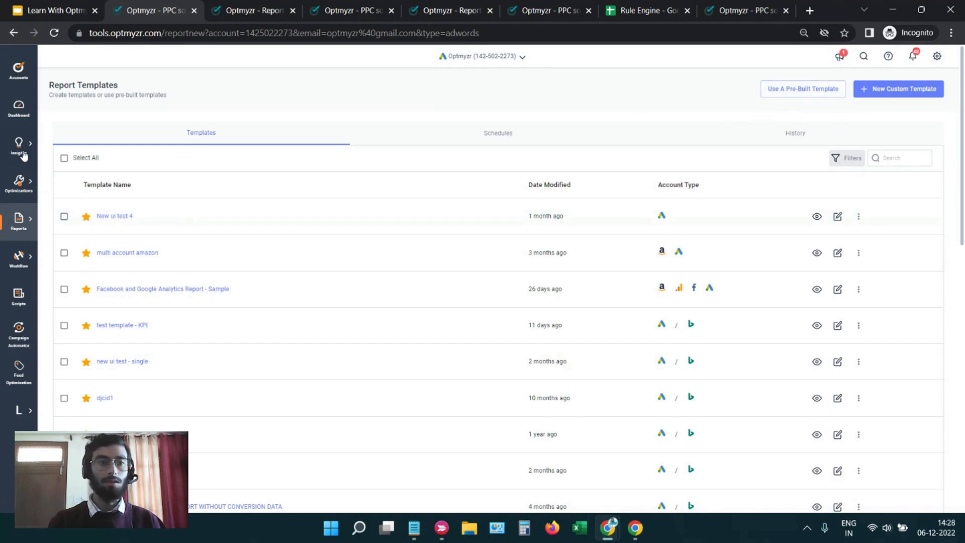
{"action": "left_click", "coordinate": [20, 221]}
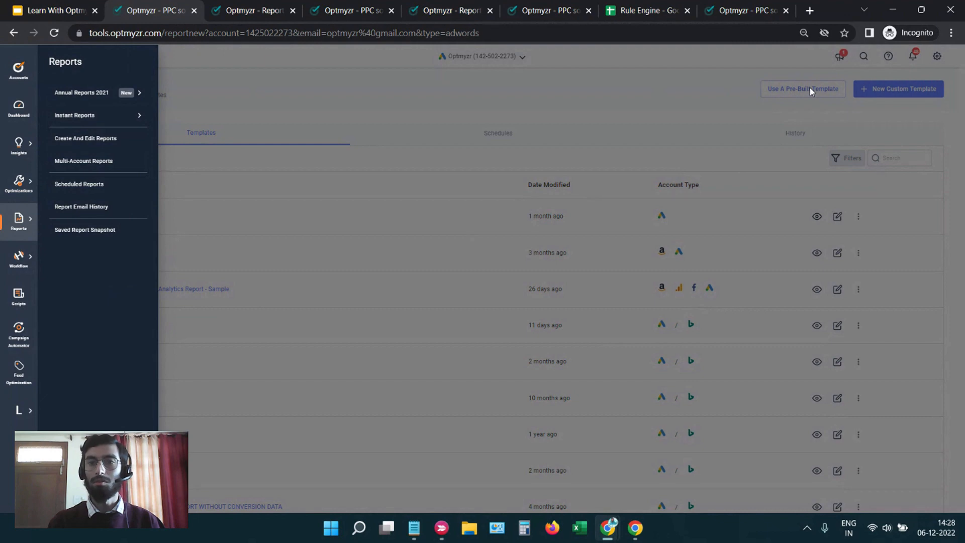
{"action": "left_click", "coordinate": [752, 86]}
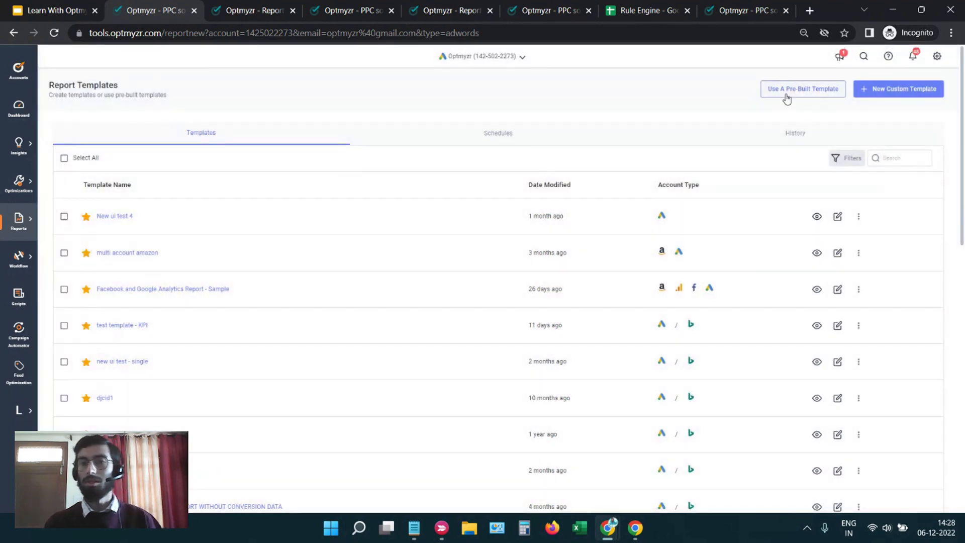
Start a new custom template for a single account and enter "test" as its name.
{"action": "left_click", "coordinate": [893, 93]}
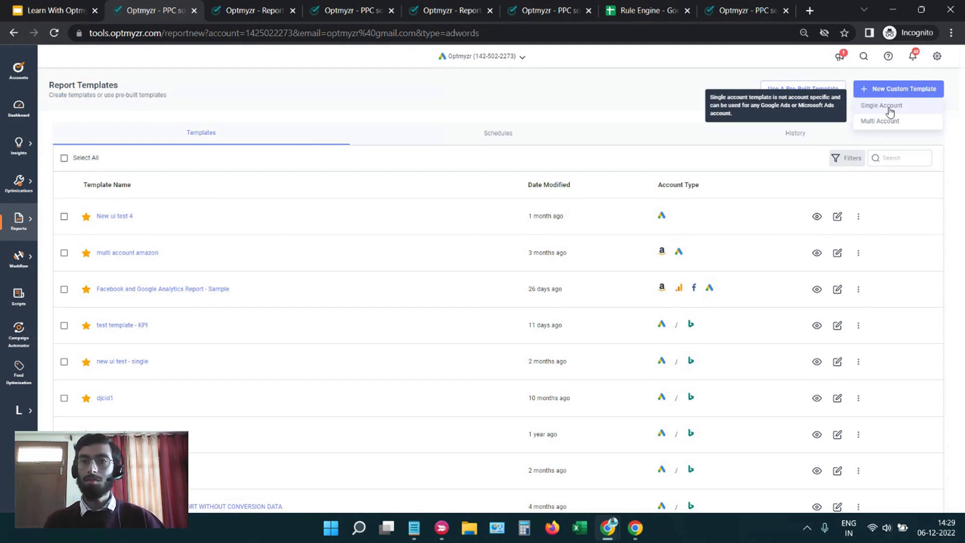
{"action": "left_click", "coordinate": [890, 108]}
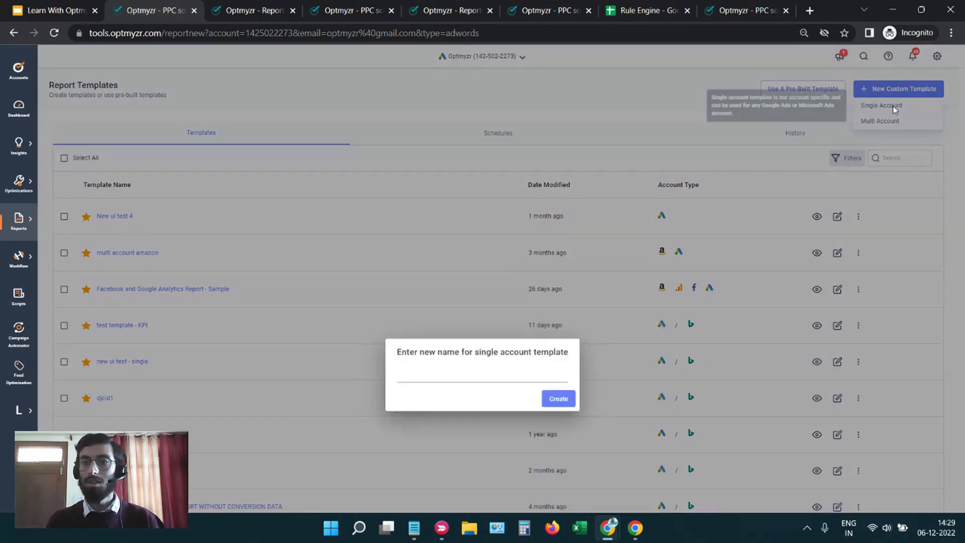
{"action": "left_click", "coordinate": [435, 274]}
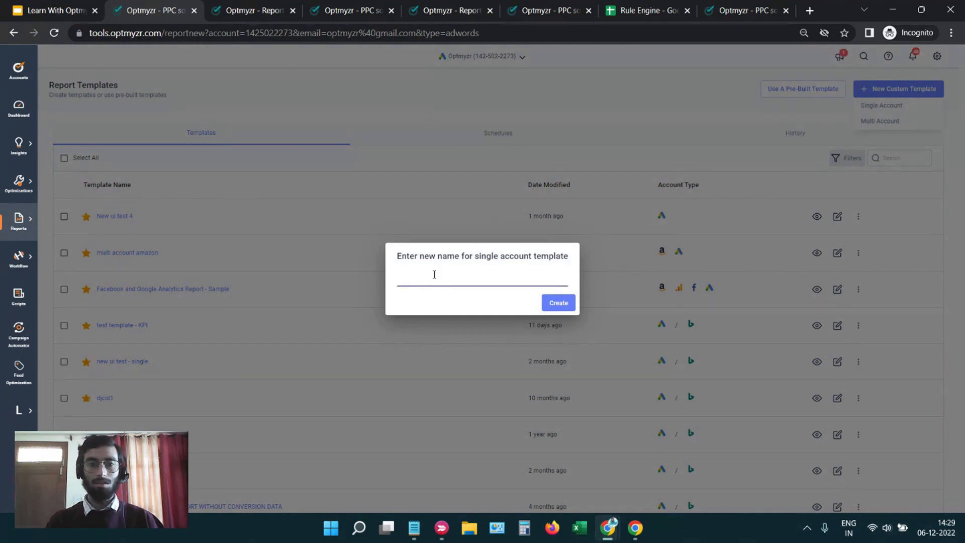
{"action": "type", "text": "test"}
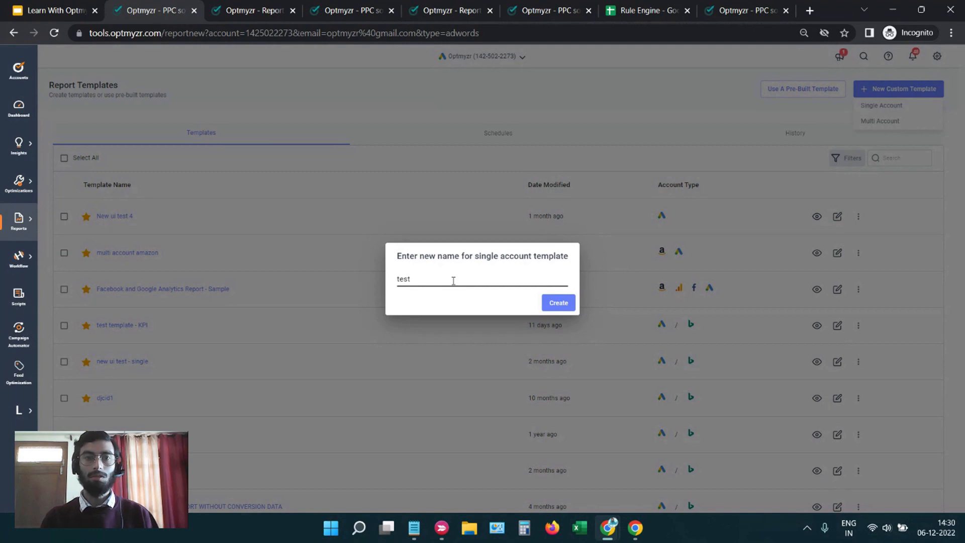
In the single account report's designer, select the Top Elements, Summary and Labels tables as Google Ads widgets, and cancel adding them.
{"action": "left_click", "coordinate": [367, 7]}
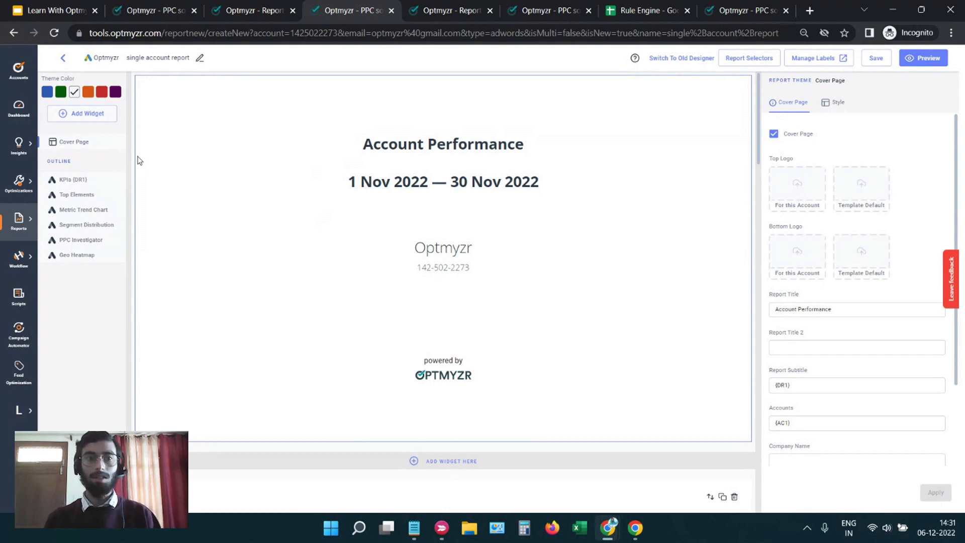
{"action": "left_click", "coordinate": [102, 119]}
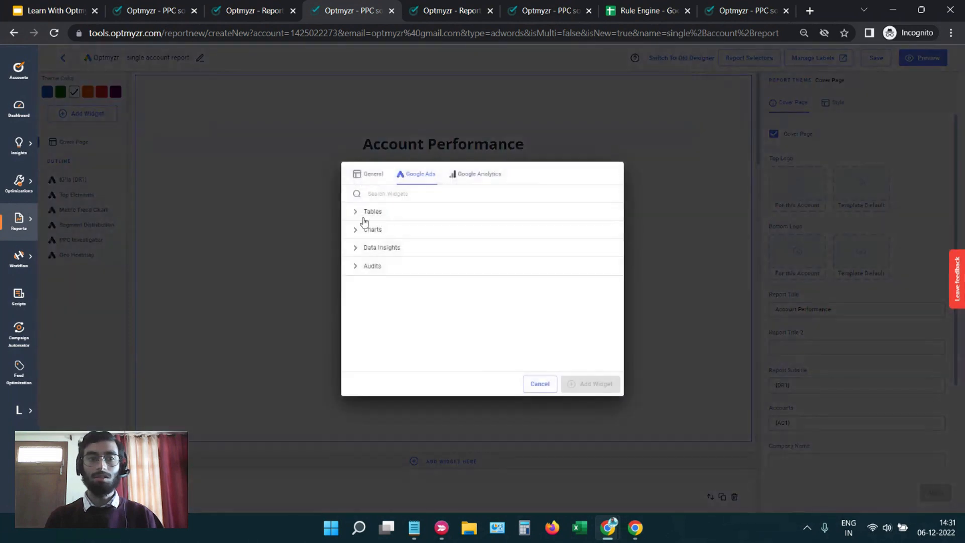
{"action": "left_click", "coordinate": [414, 217]}
{"action": "left_click", "coordinate": [416, 240]}
{"action": "left_click", "coordinate": [425, 260]}
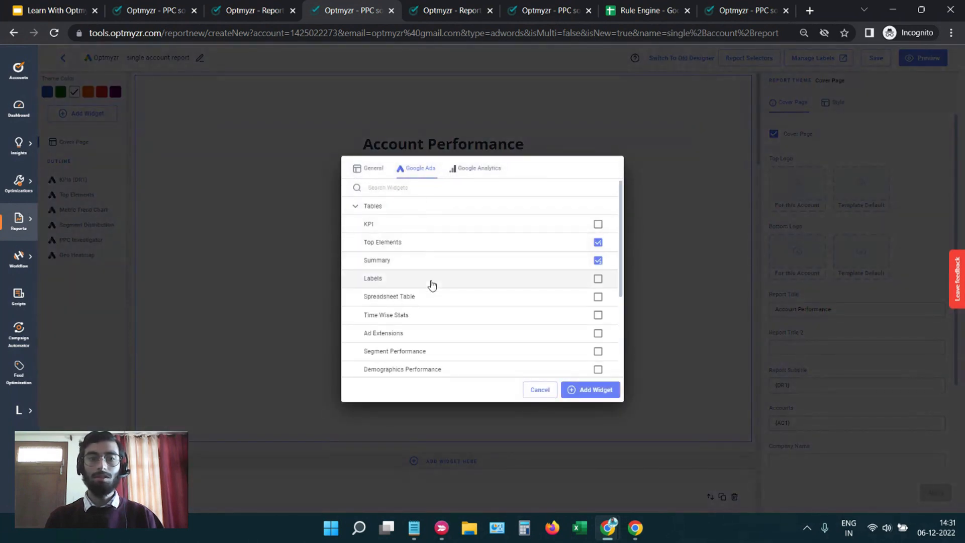
{"action": "left_click", "coordinate": [432, 285]}
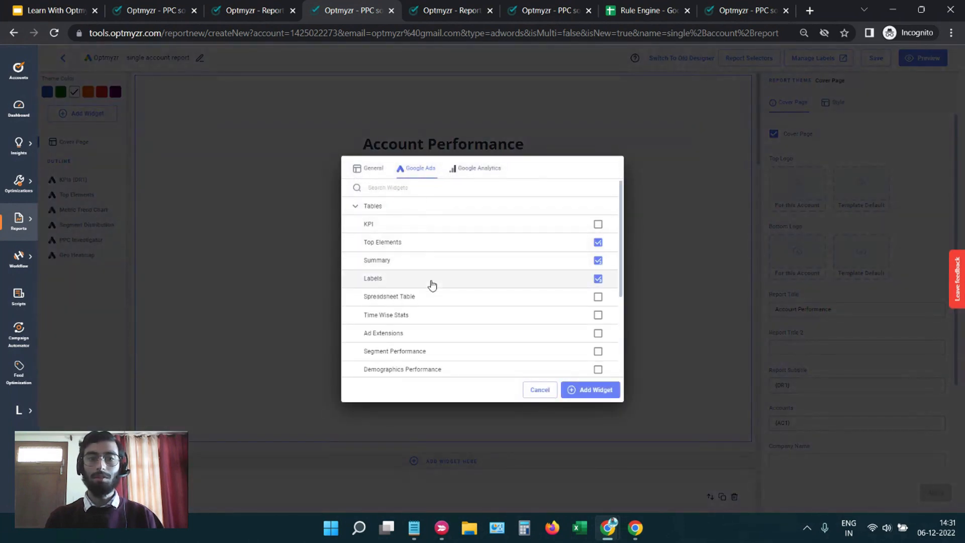
{"action": "left_click", "coordinate": [540, 391]}
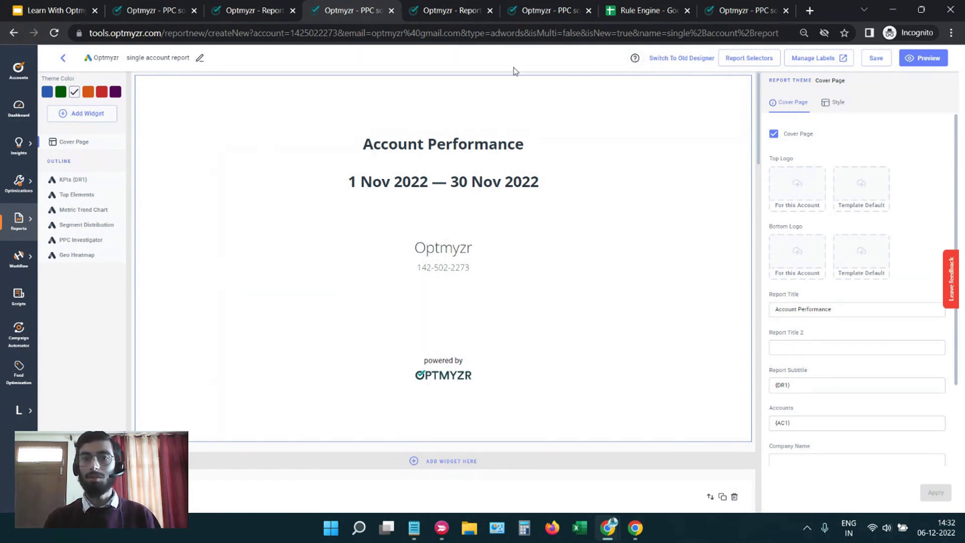
Check where the report name is edited, leaving it as is, and view the designer's help resources.
{"action": "left_click", "coordinate": [201, 59]}
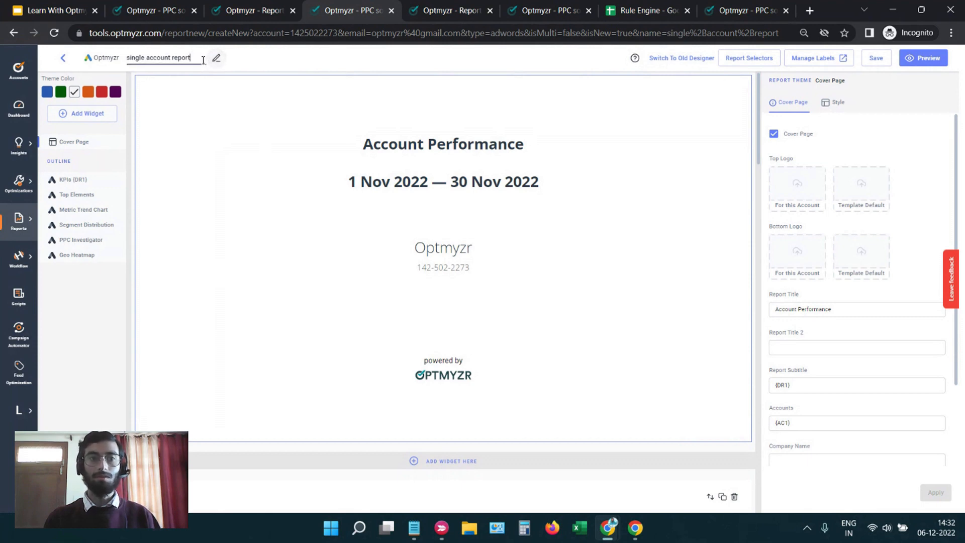
{"action": "left_click", "coordinate": [372, 69]}
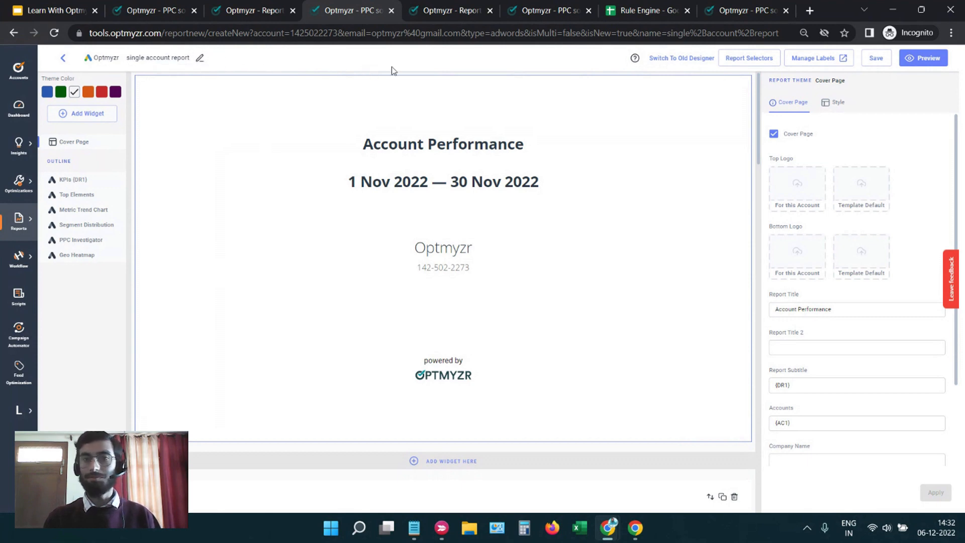
{"action": "left_click", "coordinate": [635, 59]}
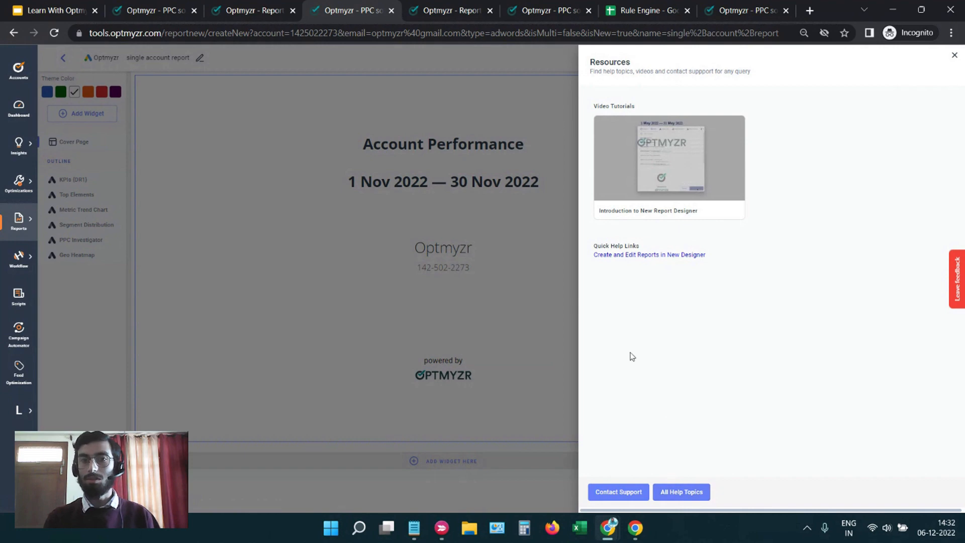
{"action": "left_click", "coordinate": [494, 250]}
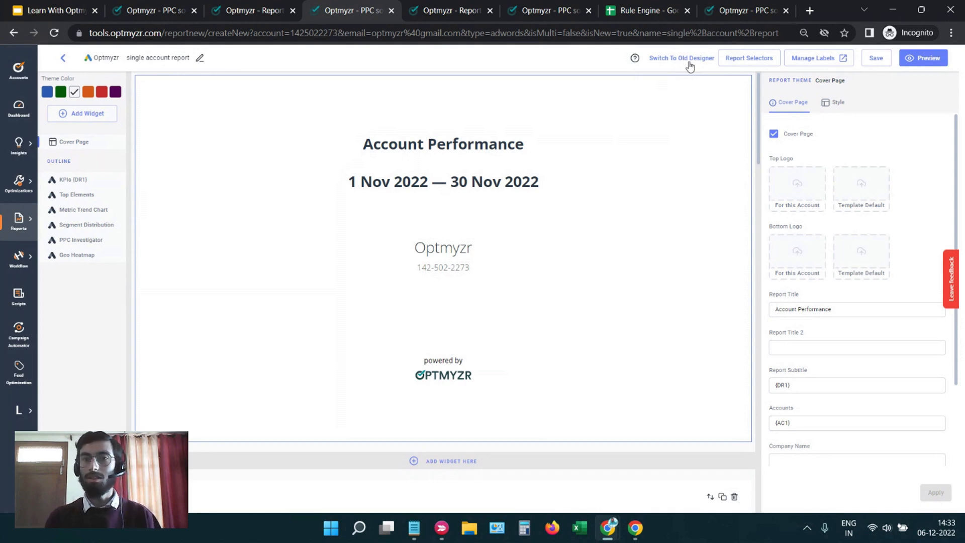
Add a report-level campaign selector for the 5th avenue lux campaign.
{"action": "left_click", "coordinate": [750, 59]}
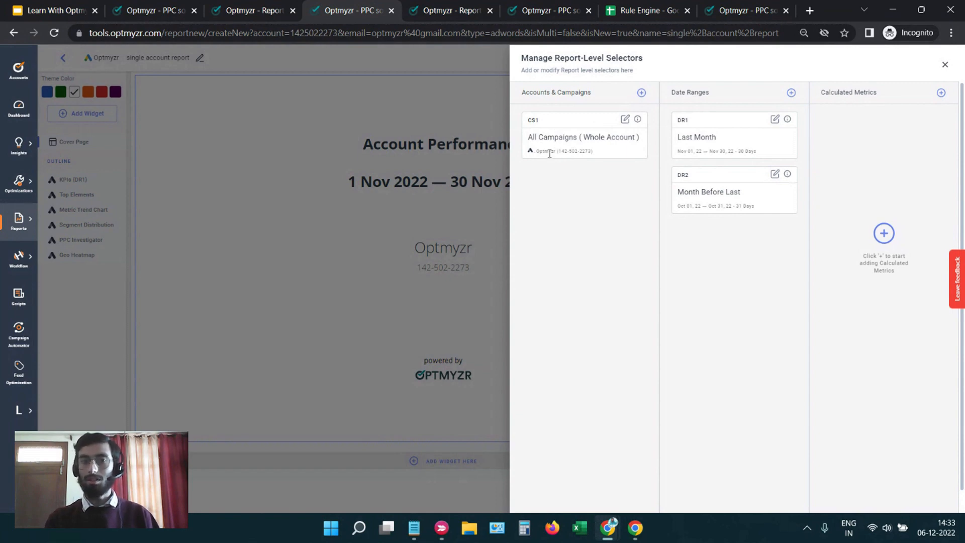
{"action": "left_click", "coordinate": [641, 94]}
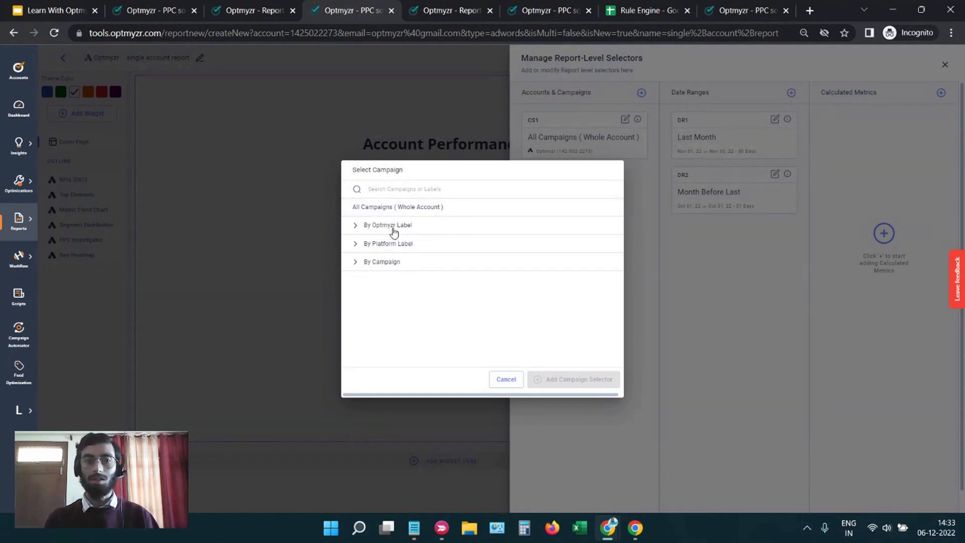
{"action": "left_click", "coordinate": [407, 262]}
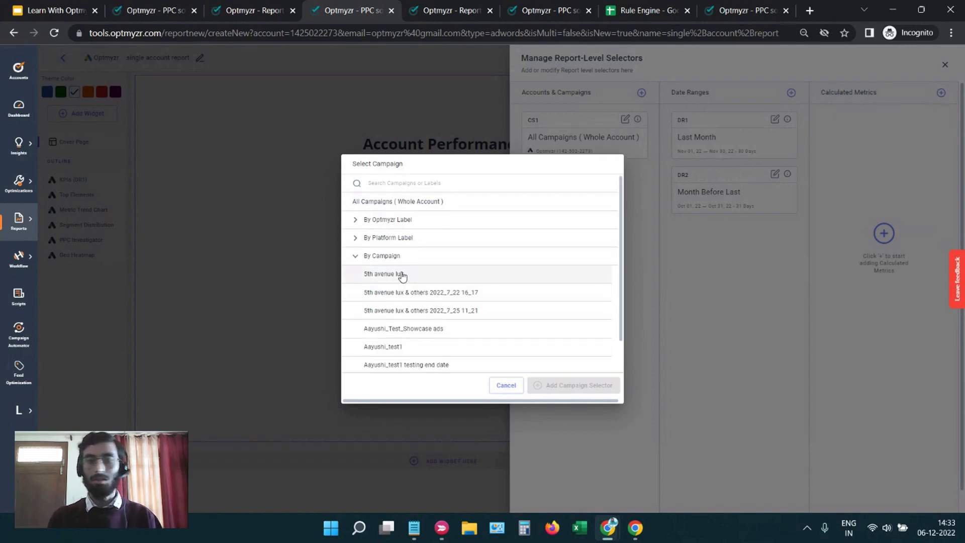
{"action": "left_click", "coordinate": [402, 275]}
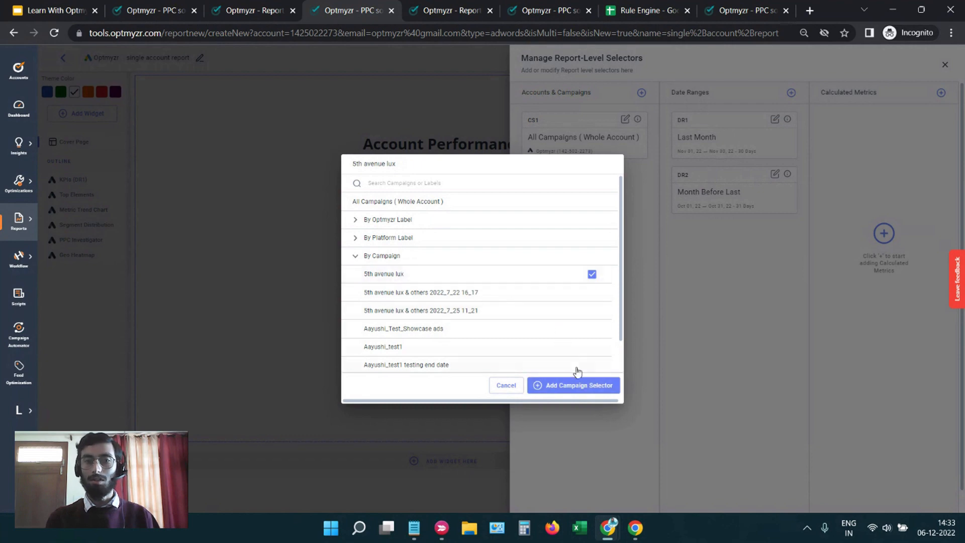
{"action": "left_click", "coordinate": [577, 385]}
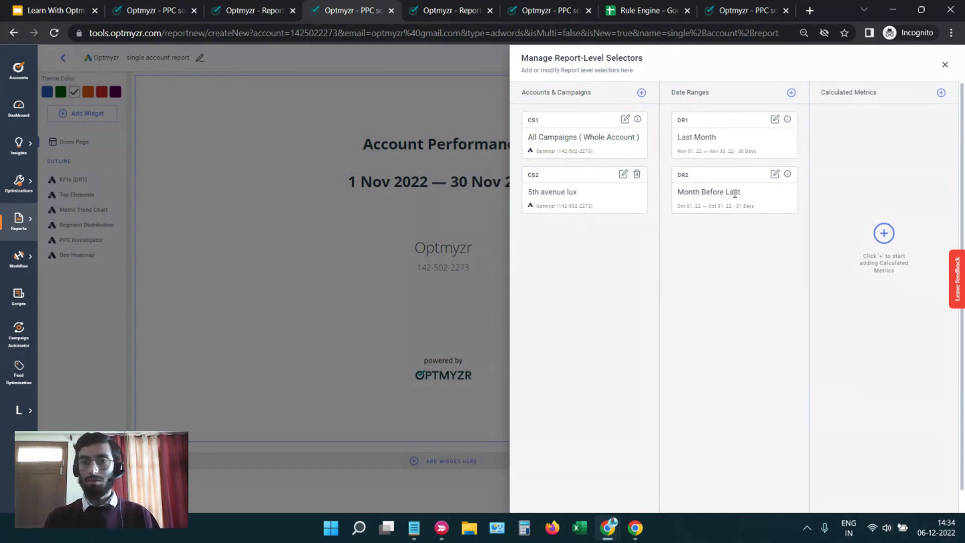
Start a new date range selector and review the preset ranges under Last N Days, Month, Day and Business.
{"action": "left_click", "coordinate": [792, 95]}
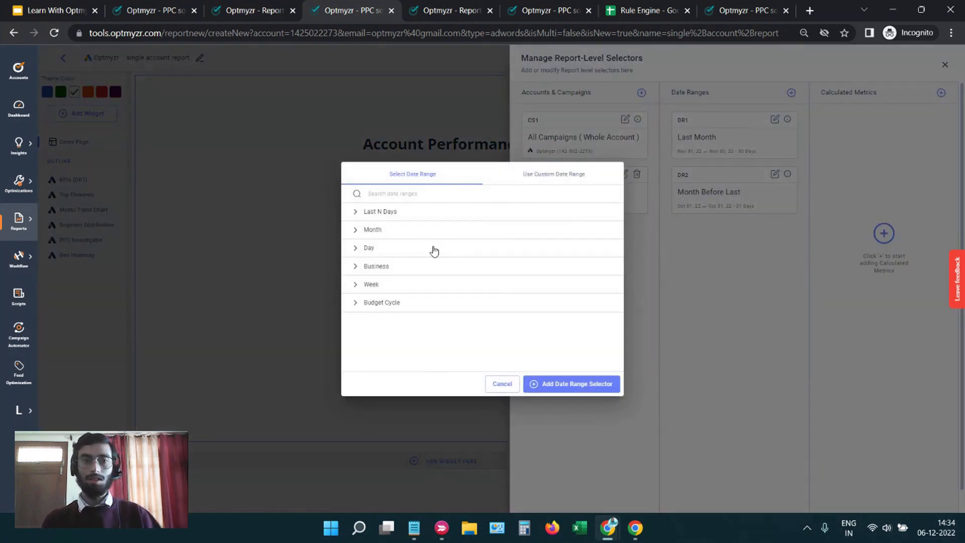
{"action": "left_click", "coordinate": [403, 216]}
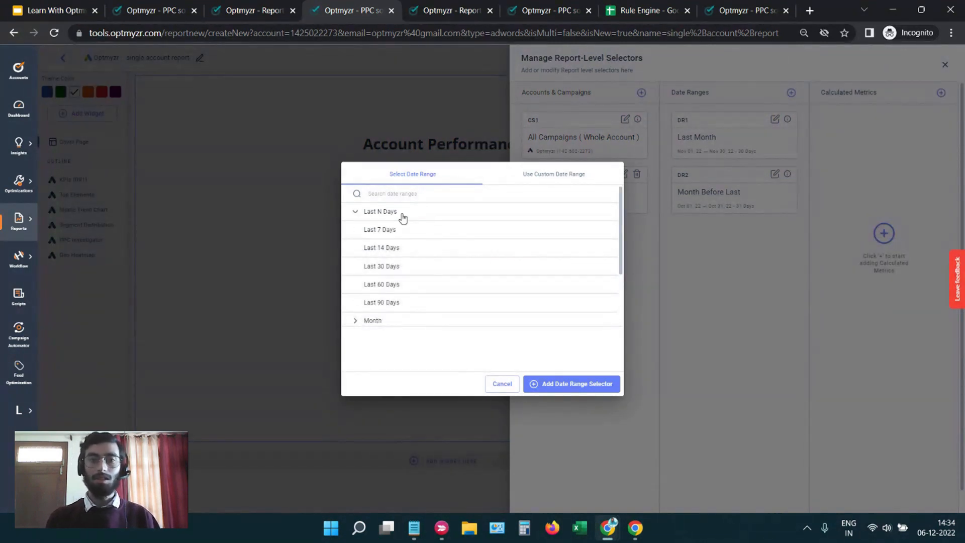
{"action": "left_click", "coordinate": [402, 217]}
{"action": "left_click", "coordinate": [411, 233]}
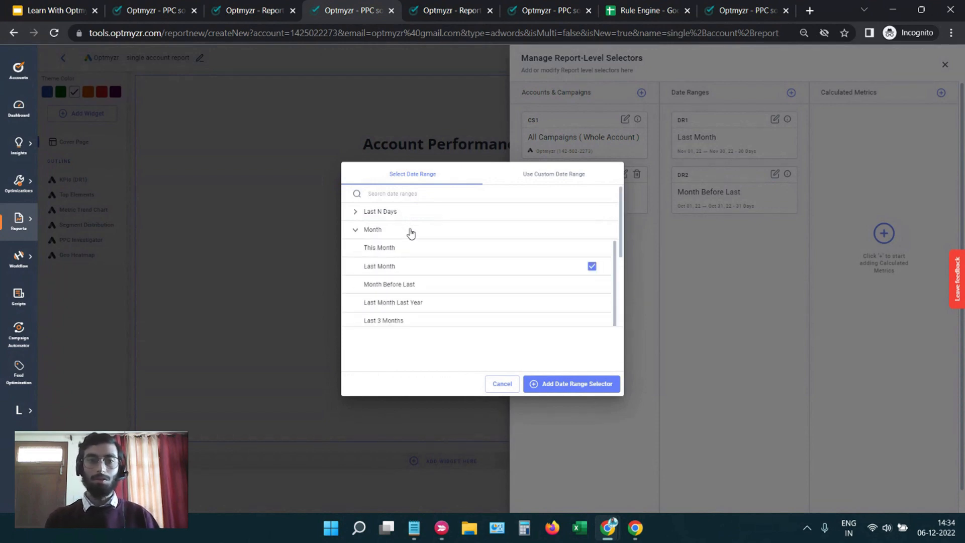
{"action": "left_click", "coordinate": [410, 232]}
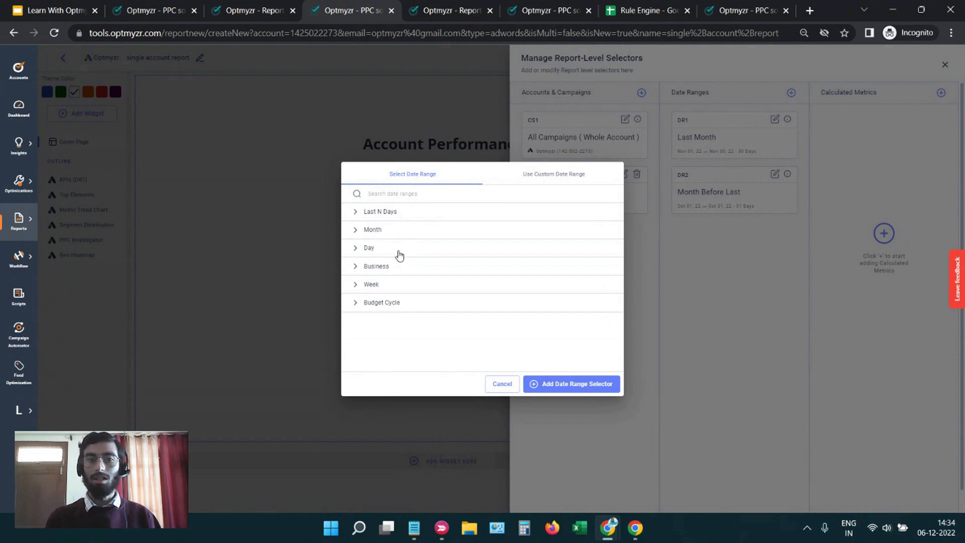
{"action": "left_click", "coordinate": [399, 254]}
{"action": "left_click", "coordinate": [400, 254]}
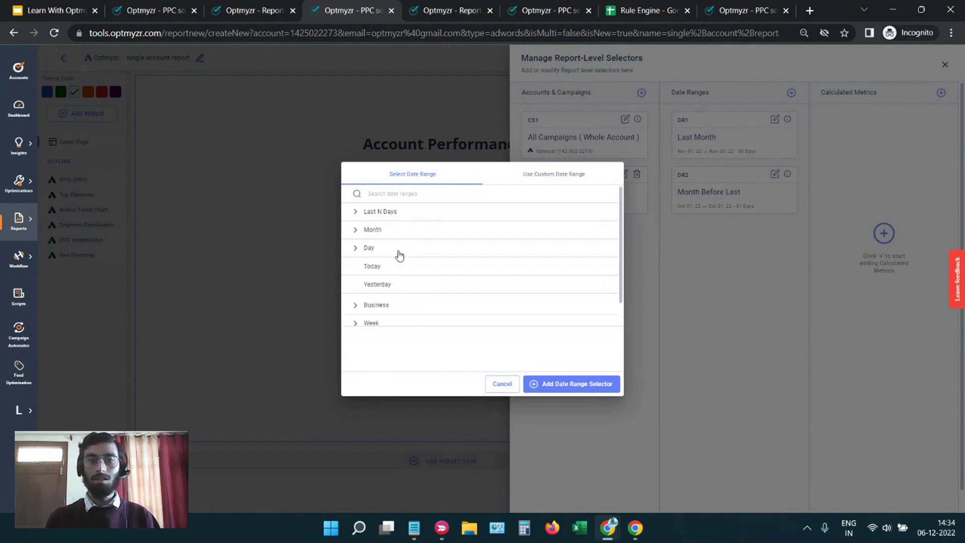
{"action": "left_click", "coordinate": [395, 267]}
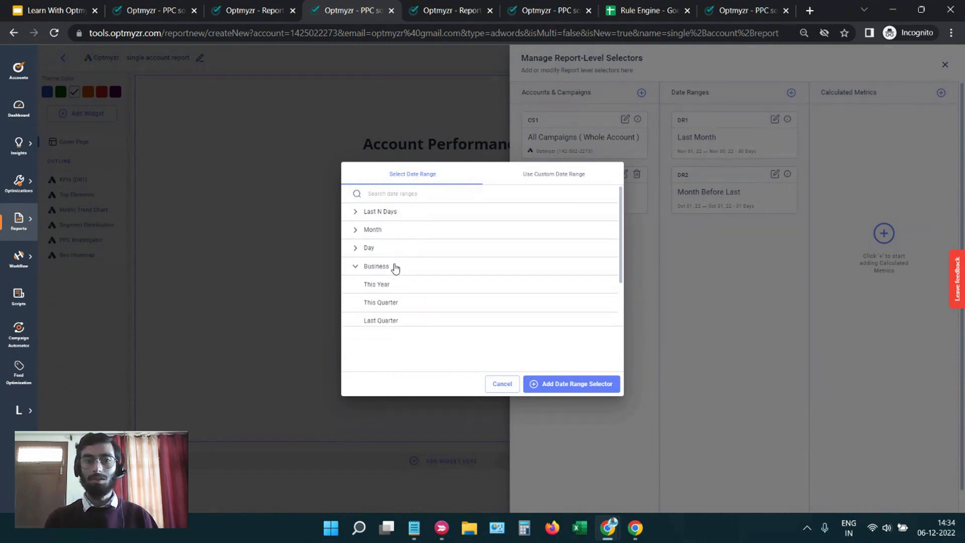
{"action": "scroll", "coordinate": [407, 287], "scroll_direction": "down", "scroll_amount": 1}
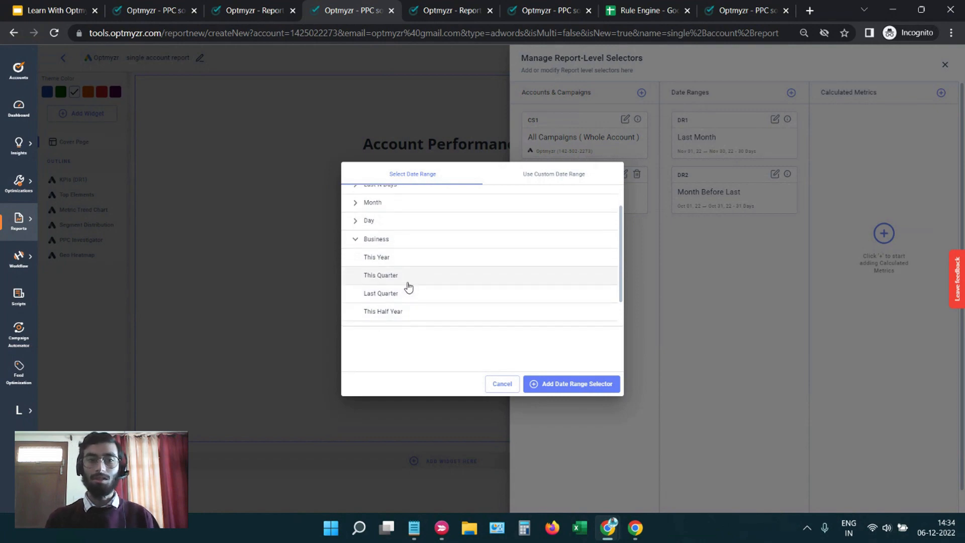
{"action": "left_click", "coordinate": [399, 242]}
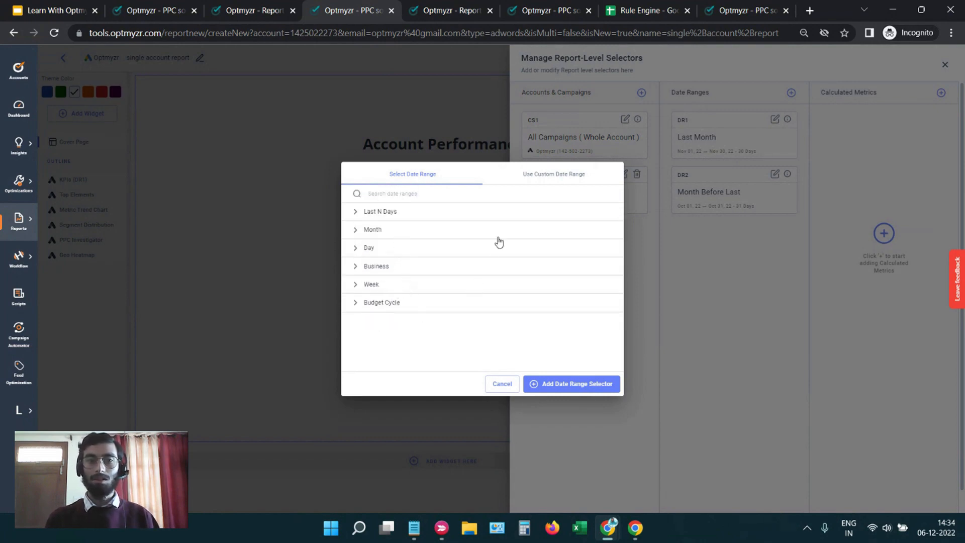
Add a custom date range selector running from December 1, 2021 to December 1, 2022.
{"action": "left_click", "coordinate": [571, 180]}
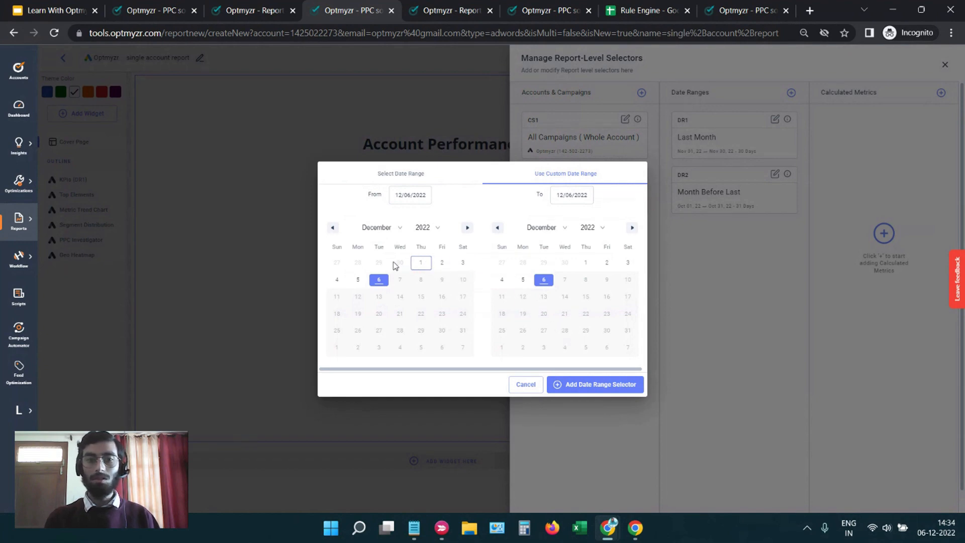
{"action": "left_click", "coordinate": [427, 229]}
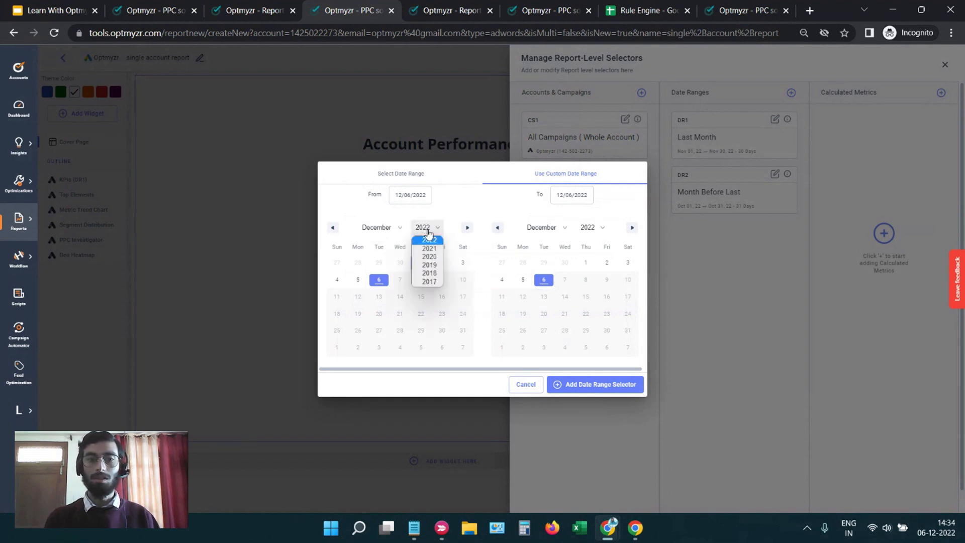
{"action": "left_click", "coordinate": [422, 251]}
{"action": "left_click", "coordinate": [399, 262]}
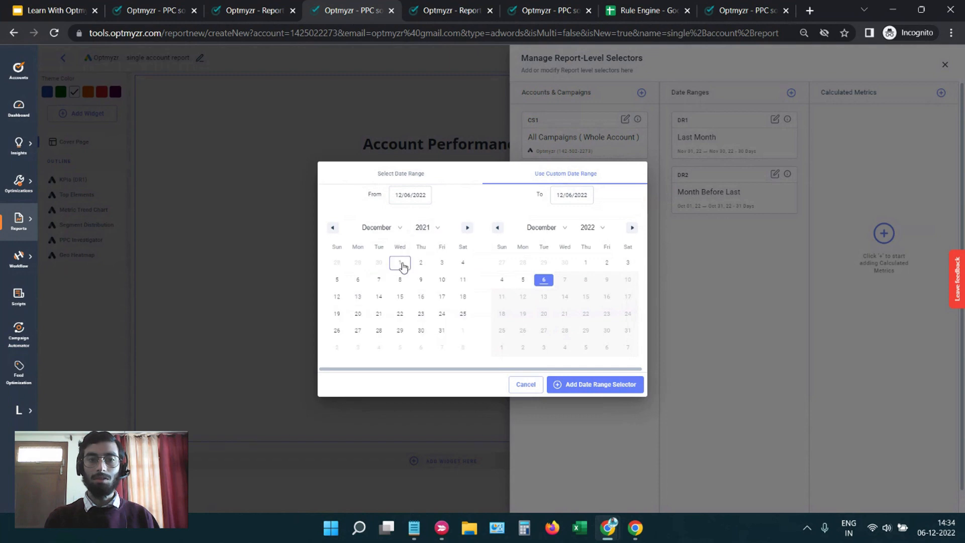
{"action": "left_click", "coordinate": [585, 262]}
{"action": "left_click", "coordinate": [585, 385]}
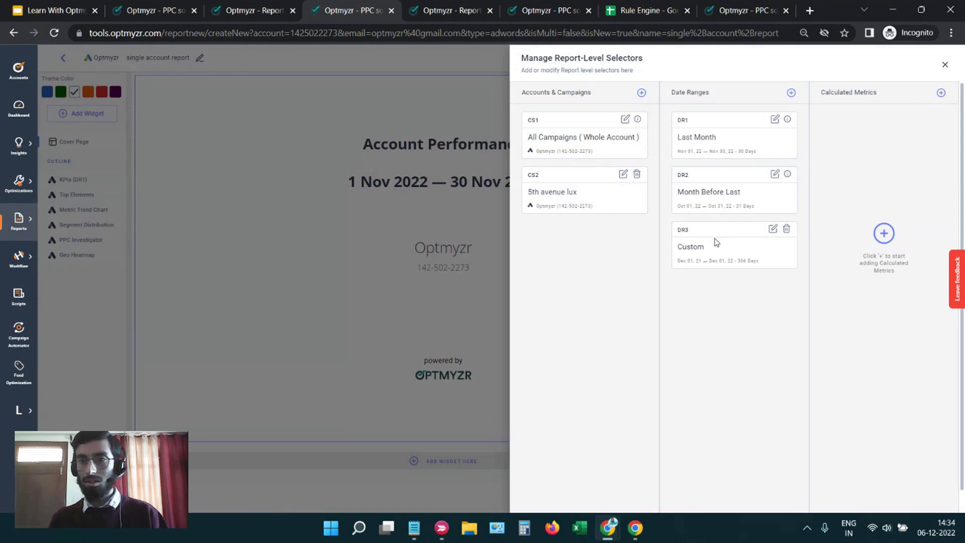
Start a calculated metric named "roas" with the value totalConvValue/cost.
{"action": "left_click", "coordinate": [941, 93]}
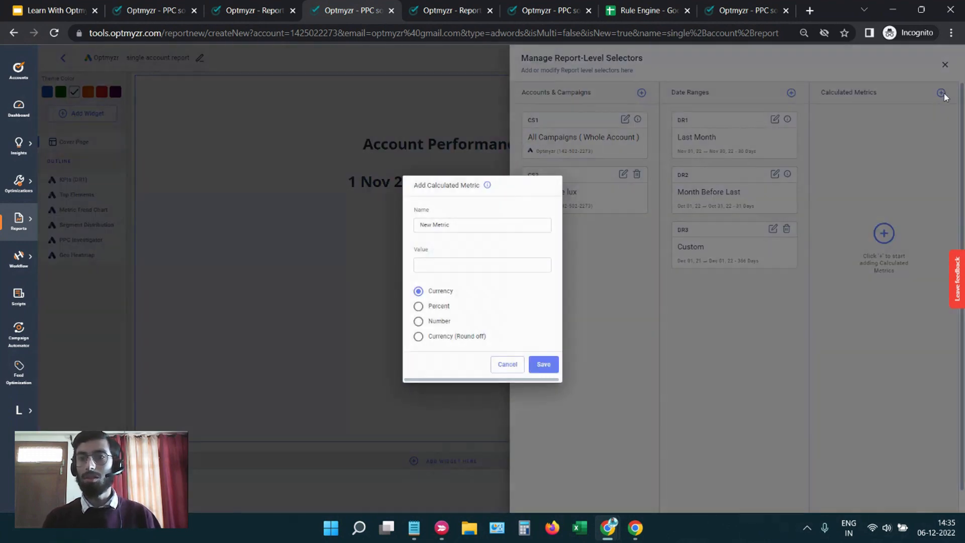
{"action": "left_click", "coordinate": [458, 224]}
{"action": "key", "text": "ctrl+a"}
{"action": "type", "text": "roas"}
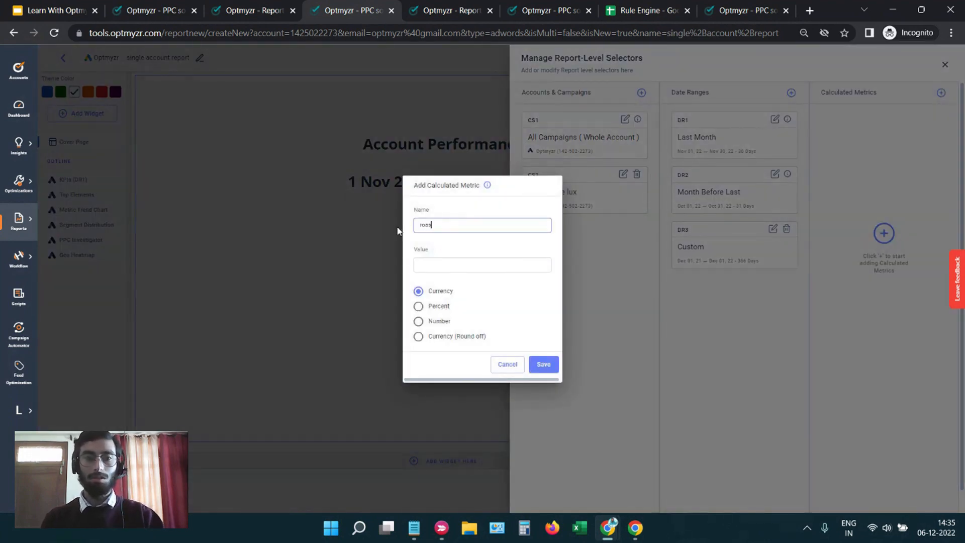
{"action": "left_click", "coordinate": [444, 263]}
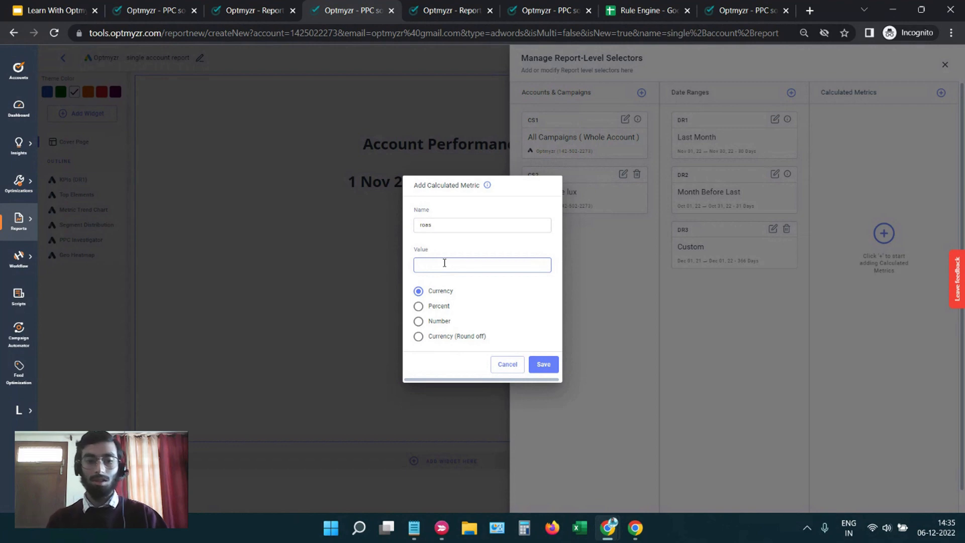
{"action": "type", "text": "total"}
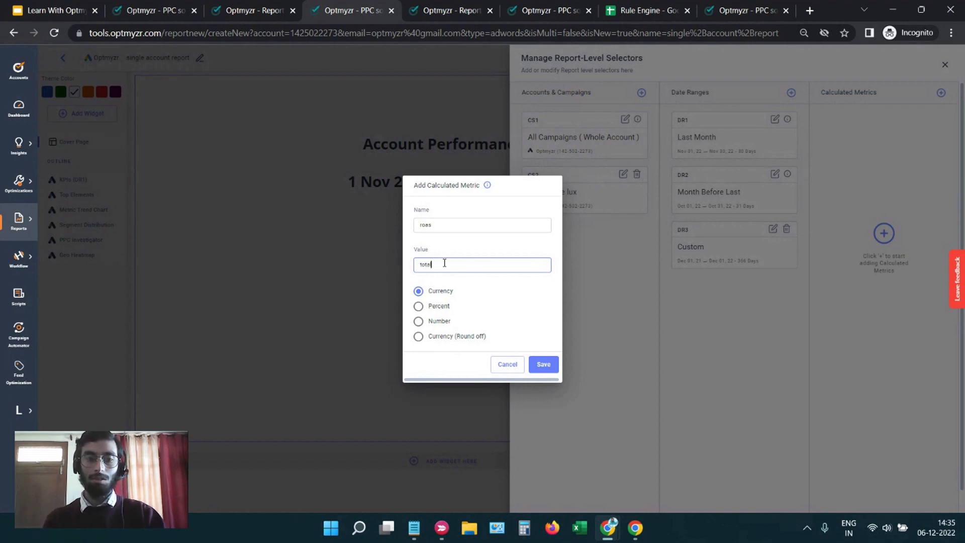
{"action": "type", "text": "ConvValue/cost"}
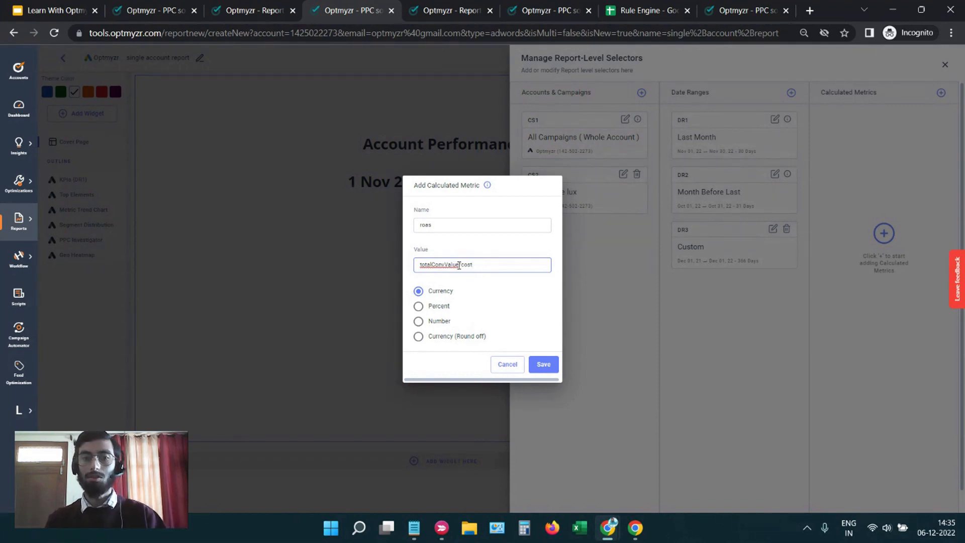
Replace the numerator of the roas formula with "convvalue", then re-enter it as "totalConvVaue".
{"action": "left_click_drag", "start_coordinate": [458, 265], "coordinate": [416, 267]}
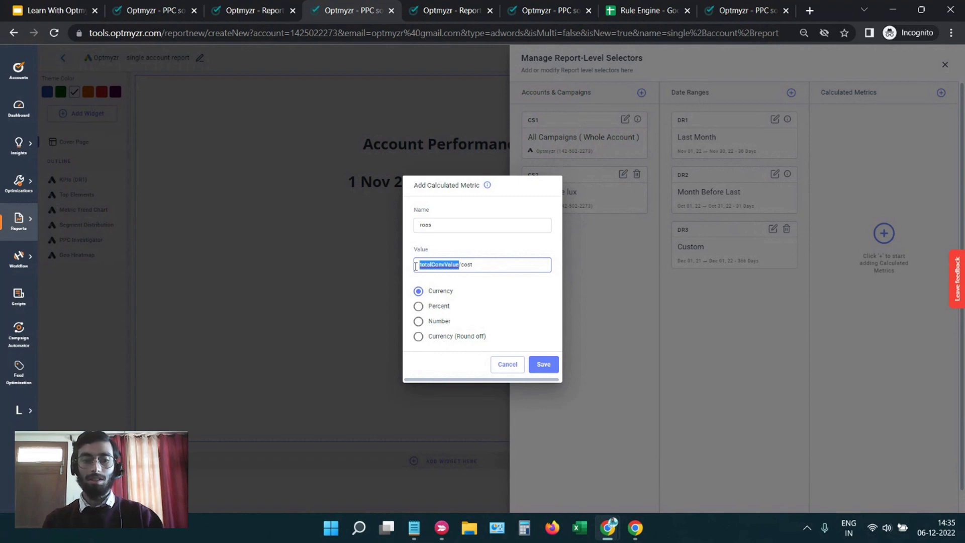
{"action": "type", "text": "convval"}
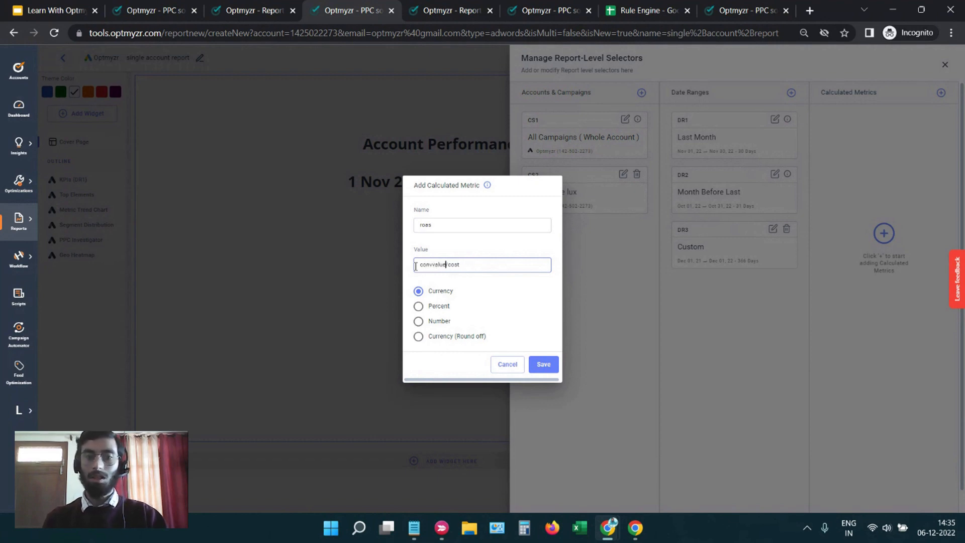
{"action": "key", "text": "BackSpace"}
{"action": "key", "text": "BackSpace"}
{"action": "key", "text": "BackSpace"}
{"action": "key", "text": "BackSpace"}
{"action": "key", "text": "BackSpace"}
{"action": "key", "text": "BackSpace"}
{"action": "key", "text": "BackSpace"}
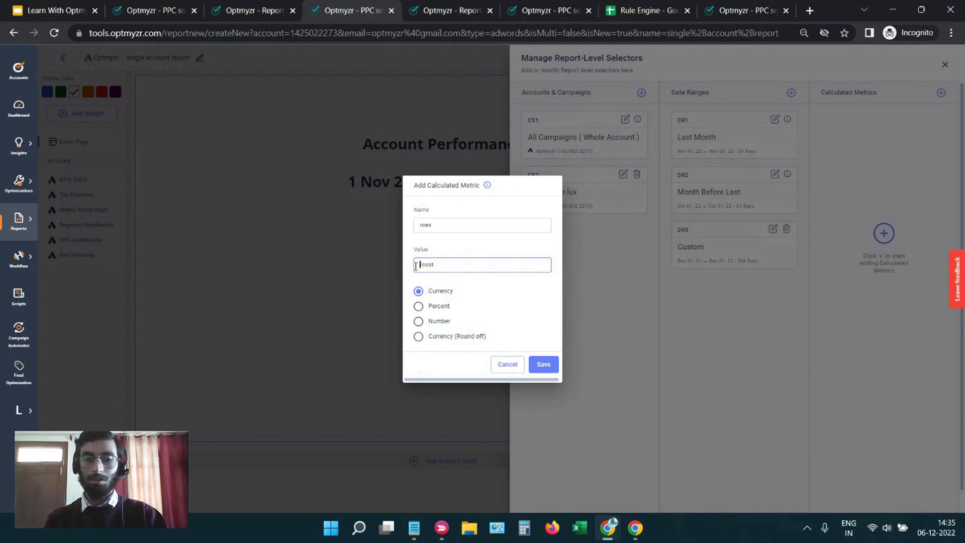
{"action": "type", "text": "totalCon "}
{"action": "type", "text": "vVal"}
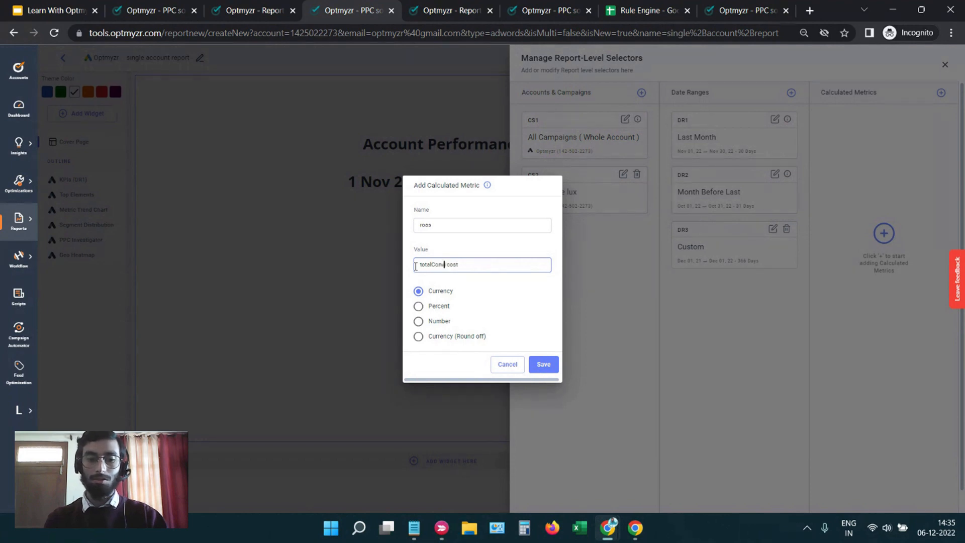
{"action": "type", "text": "ue"}
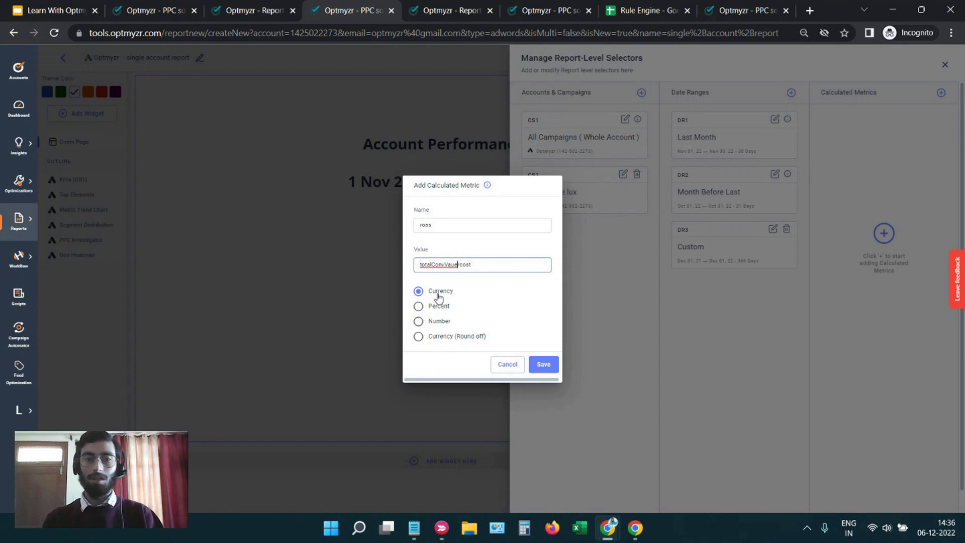
Choose the Number format for the roas metric, discard the metric, and close the report-level selectors.
{"action": "left_click", "coordinate": [431, 325]}
{"action": "left_click", "coordinate": [431, 323]}
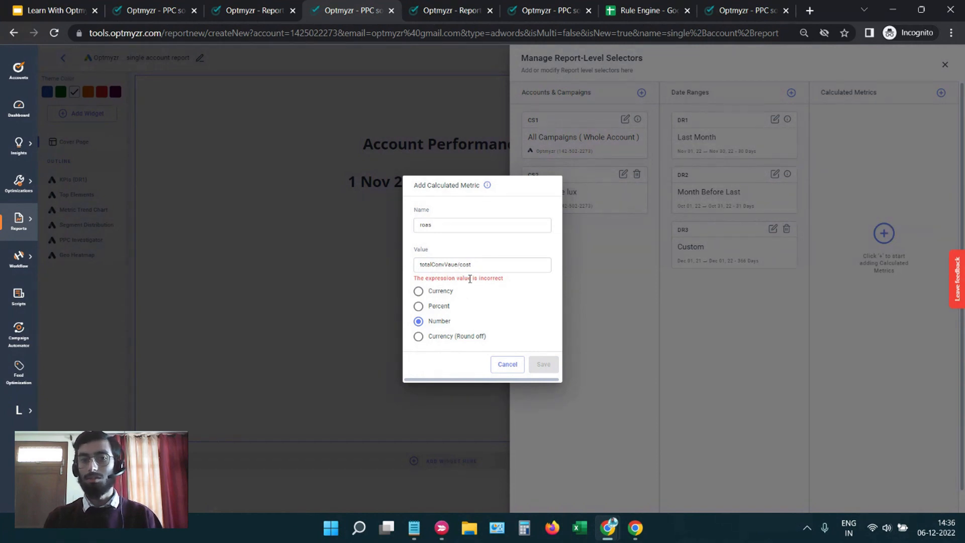
{"action": "left_click", "coordinate": [506, 367]}
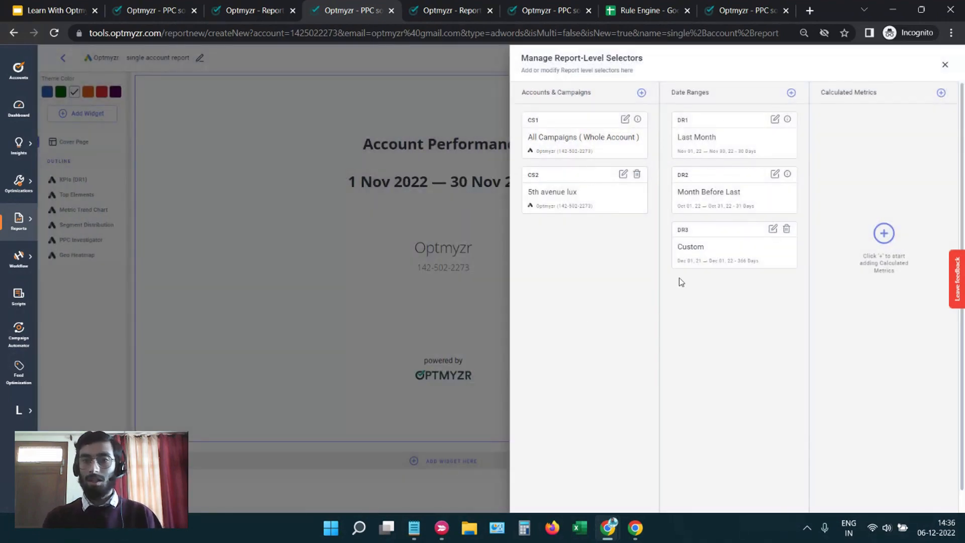
{"action": "left_click", "coordinate": [945, 68]}
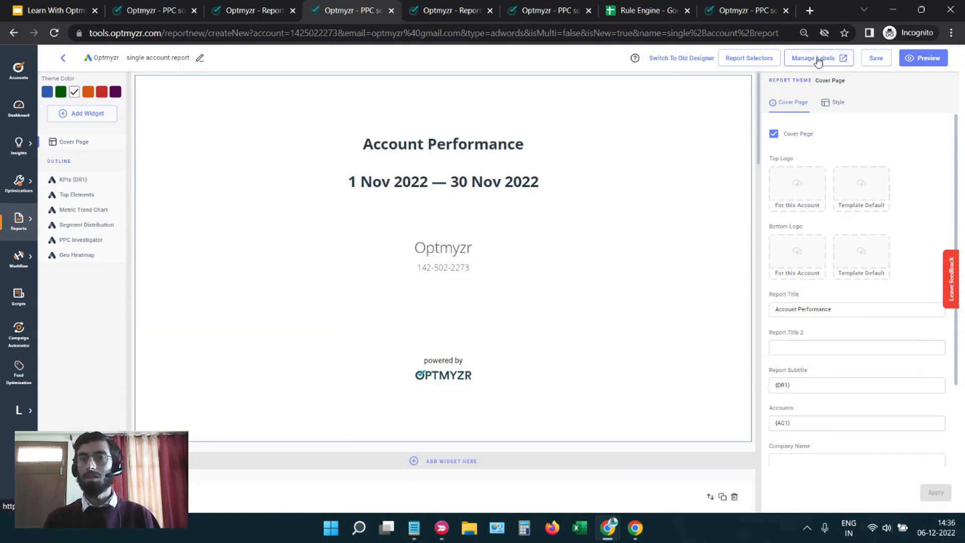
Check the label and campaign grouping options for a new campaign selector, and return to the report without adding one.
{"action": "left_click", "coordinate": [749, 58]}
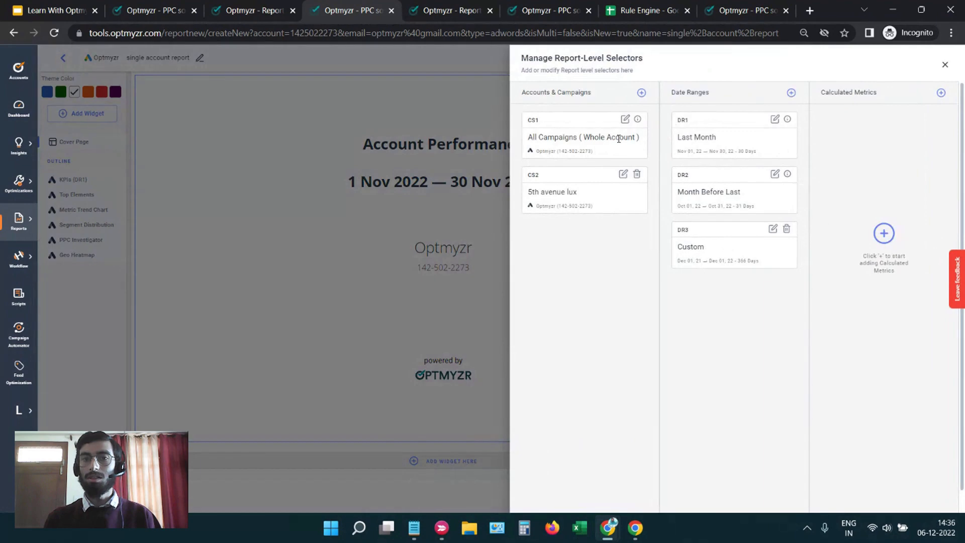
{"action": "left_click", "coordinate": [642, 93]}
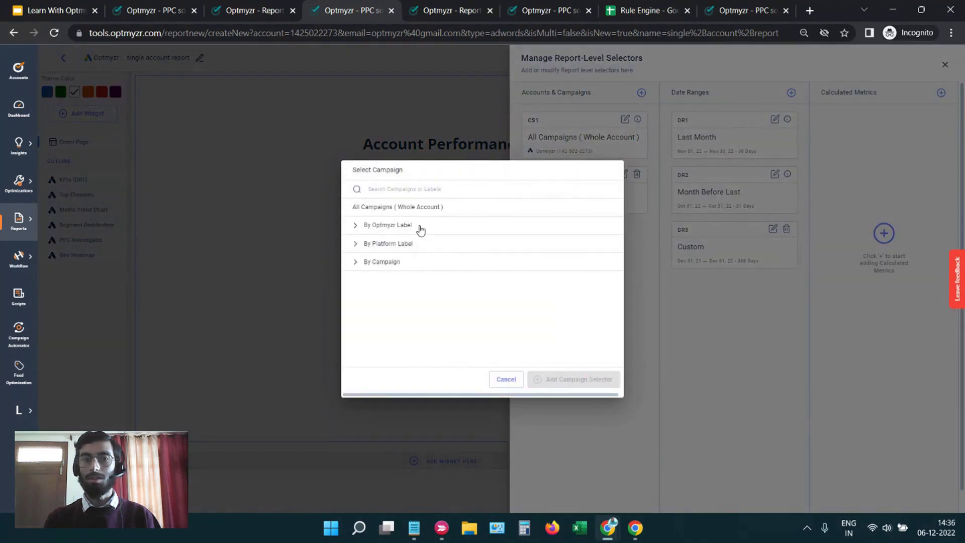
{"action": "left_click", "coordinate": [465, 99]}
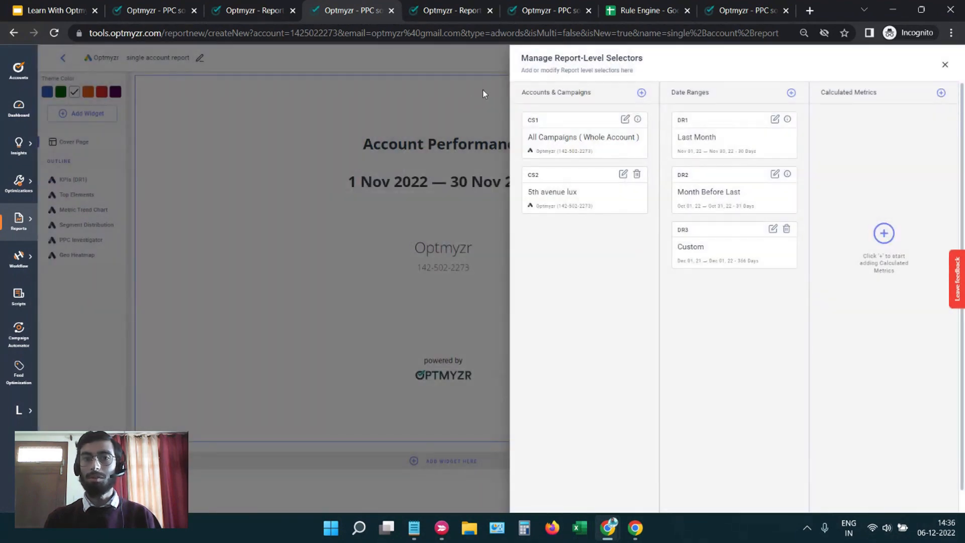
{"action": "left_click", "coordinate": [483, 92]}
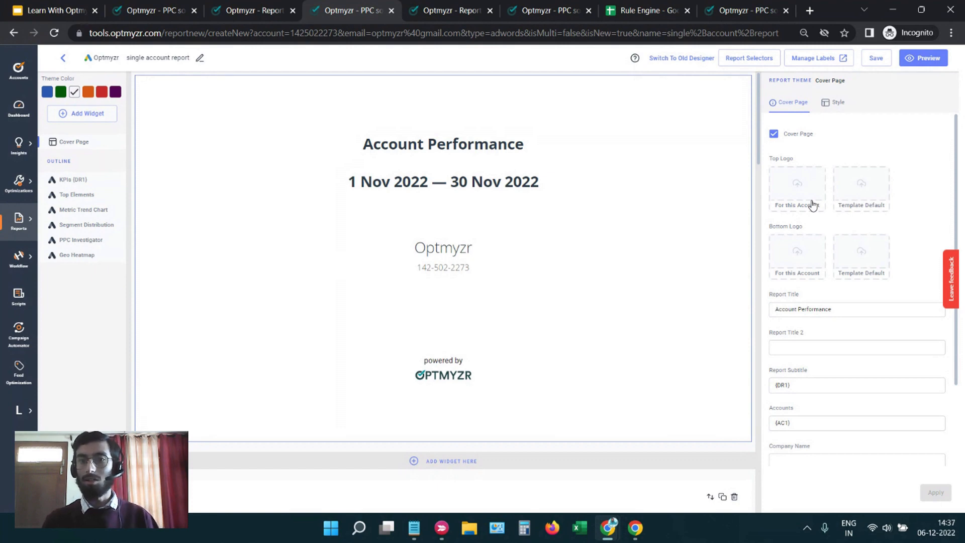
Hide the Optmyzr logo on the report's cover page and apply the change.
{"action": "scroll", "coordinate": [850, 264], "scroll_direction": "down", "scroll_amount": 1}
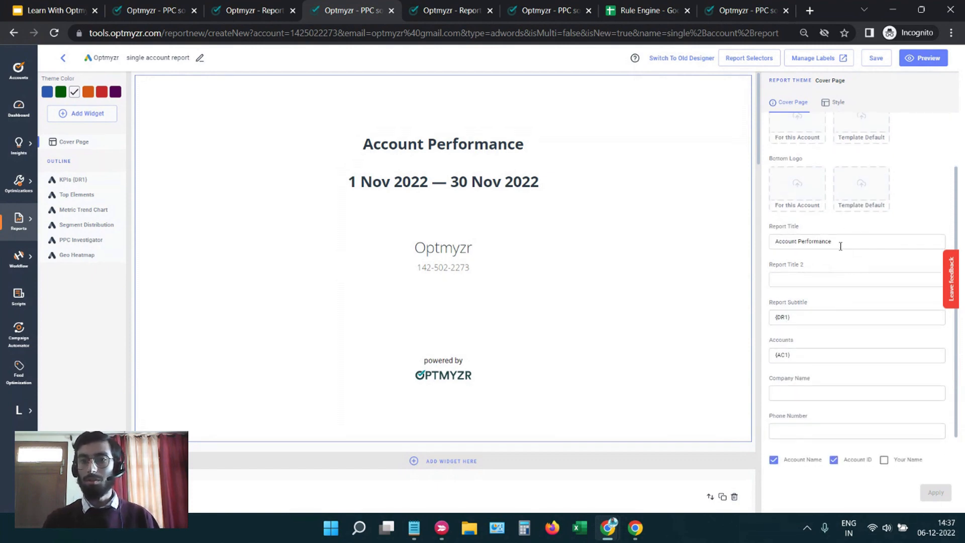
{"action": "scroll", "coordinate": [829, 281], "scroll_direction": "down", "scroll_amount": 1}
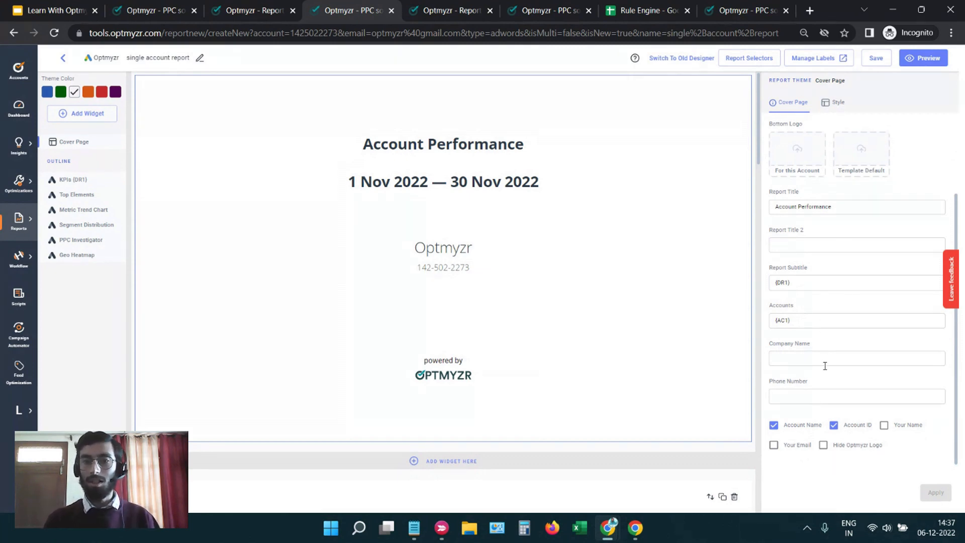
{"action": "left_click", "coordinate": [824, 446]}
{"action": "left_click", "coordinate": [936, 492]}
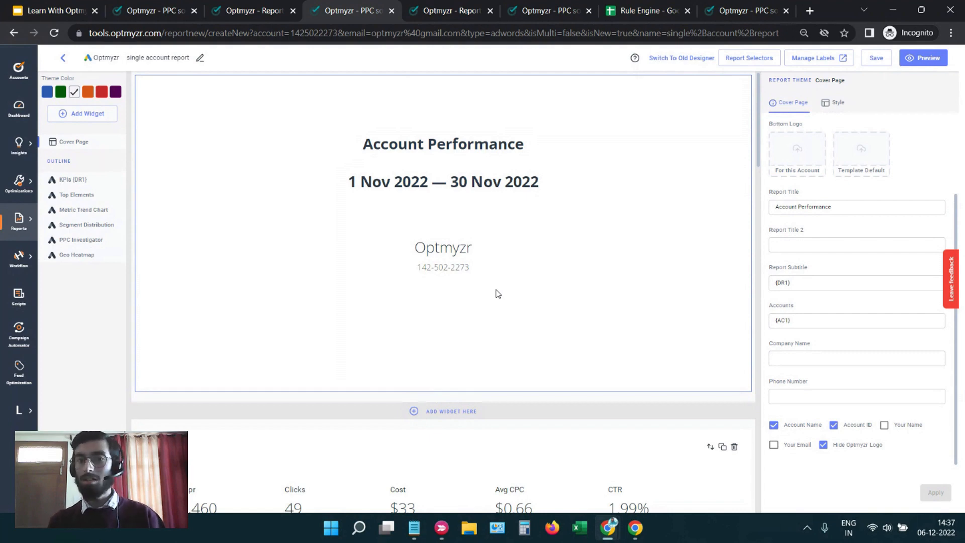
Compare the cover page's {DR1} subtitle placeholder with the report-level date range selectors and the dates on the cover.
{"action": "left_click", "coordinate": [805, 285]}
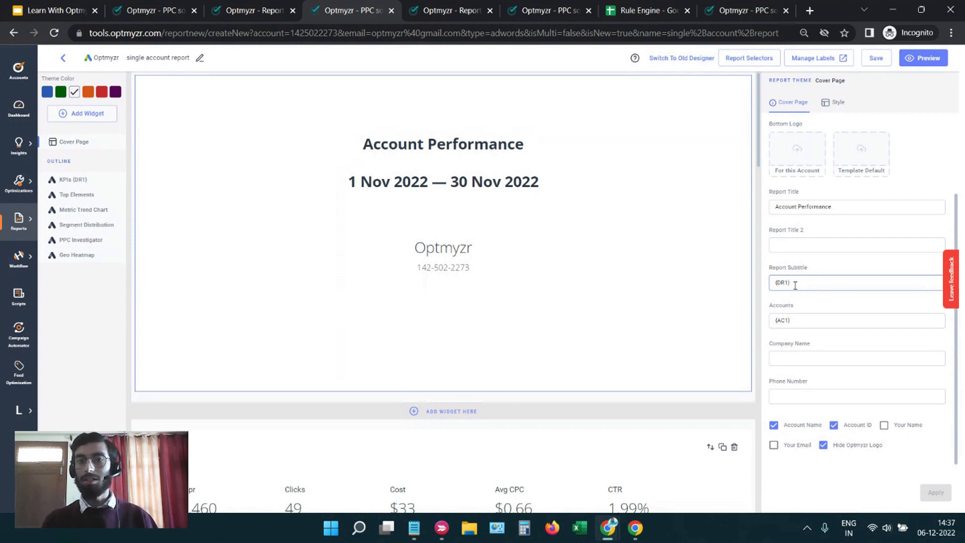
{"action": "left_click", "coordinate": [750, 58]}
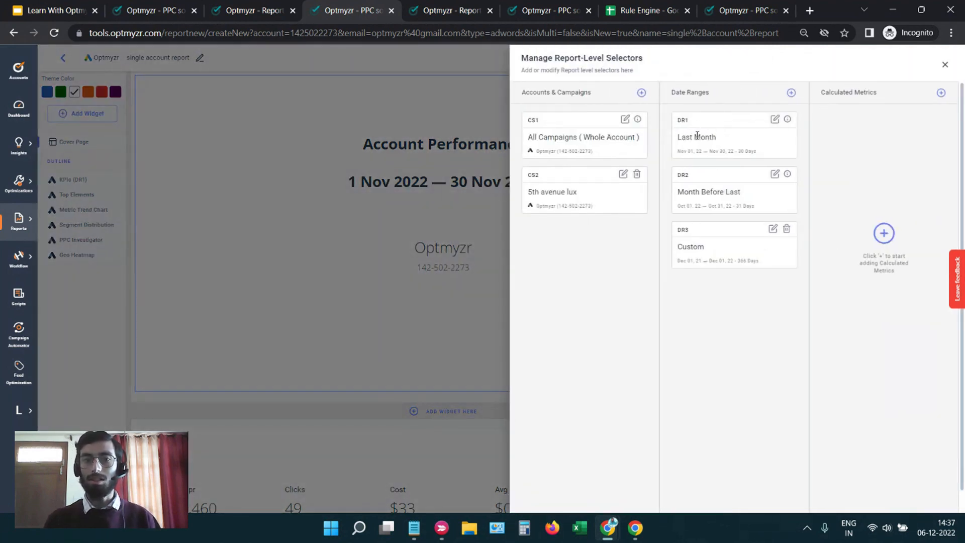
{"action": "left_click", "coordinate": [441, 194]}
{"action": "left_click_drag", "start_coordinate": [344, 182], "coordinate": [545, 195]}
{"action": "left_click", "coordinate": [805, 282]}
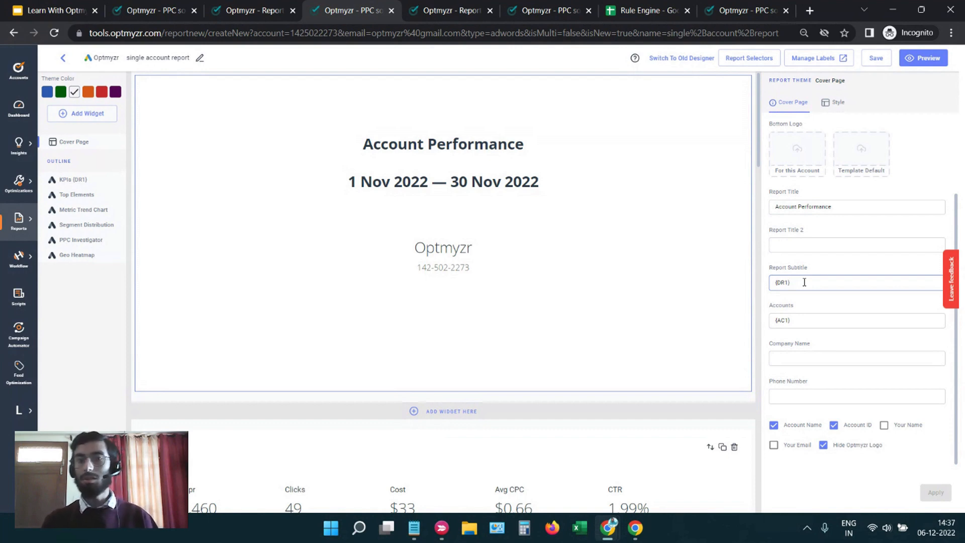
Compare the cover page's {AC1} accounts placeholder with the report-level account selectors and the account details on the cover.
{"action": "left_click", "coordinate": [749, 58]}
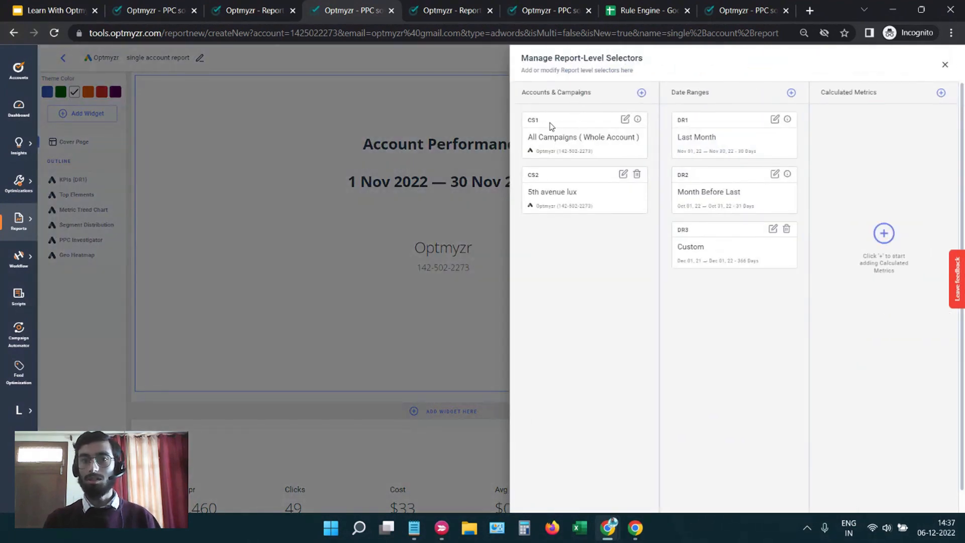
{"action": "left_click", "coordinate": [450, 121]}
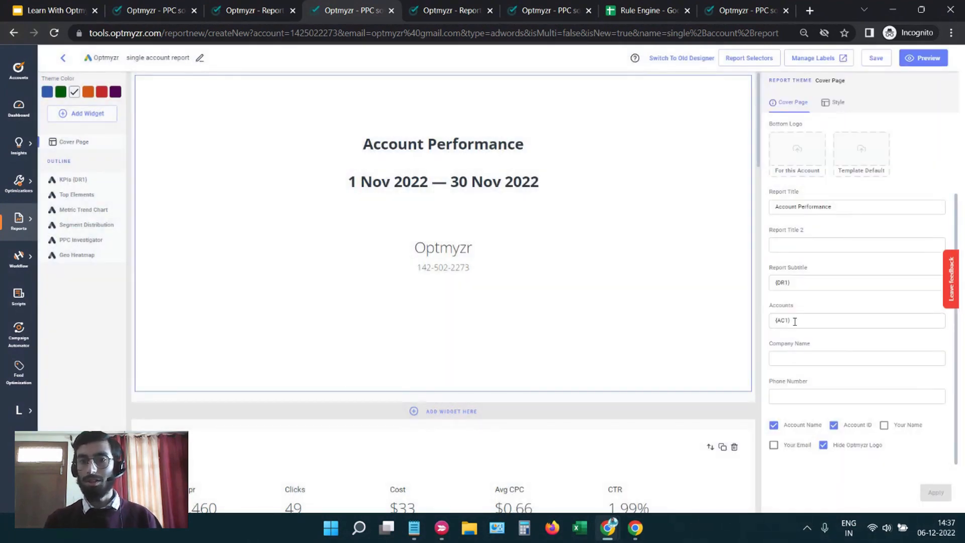
{"action": "left_click_drag", "start_coordinate": [795, 322], "coordinate": [769, 323]}
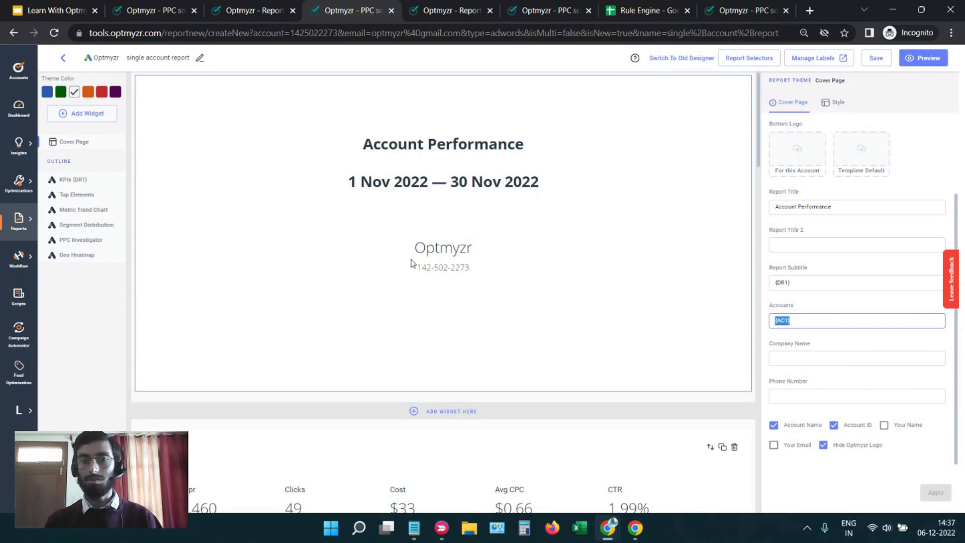
{"action": "left_click", "coordinate": [852, 323]}
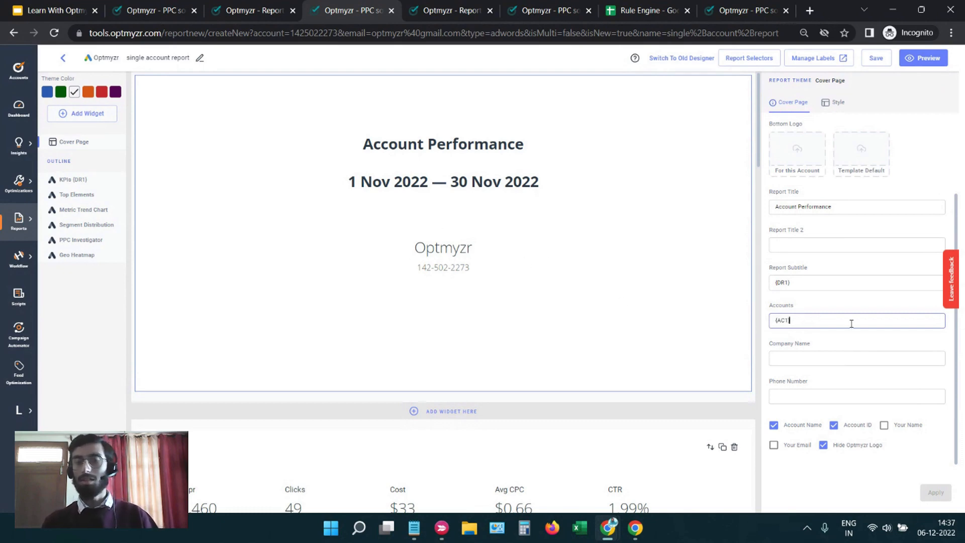
Check the cover page's style options for full page and footer images, and return to the cover page settings.
{"action": "left_click", "coordinate": [836, 103]}
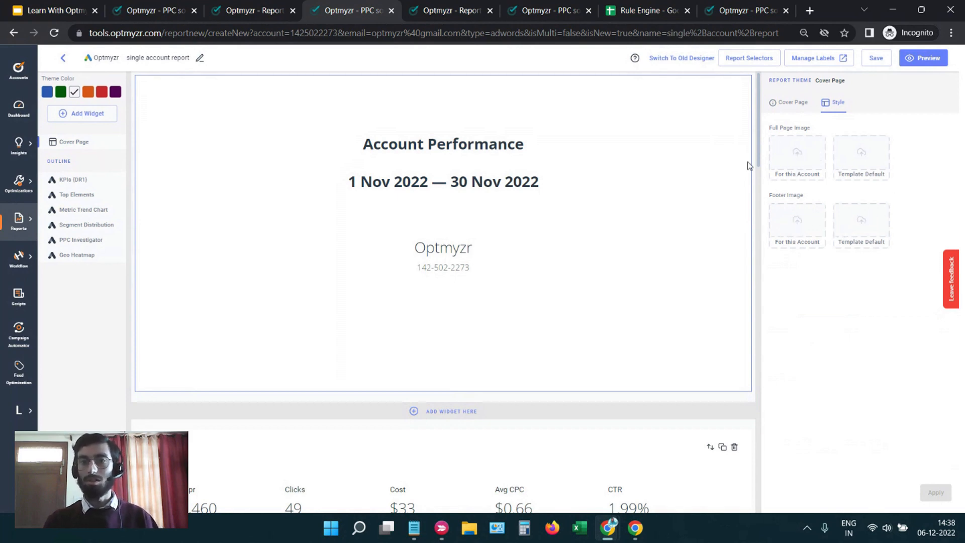
{"action": "left_click", "coordinate": [791, 104]}
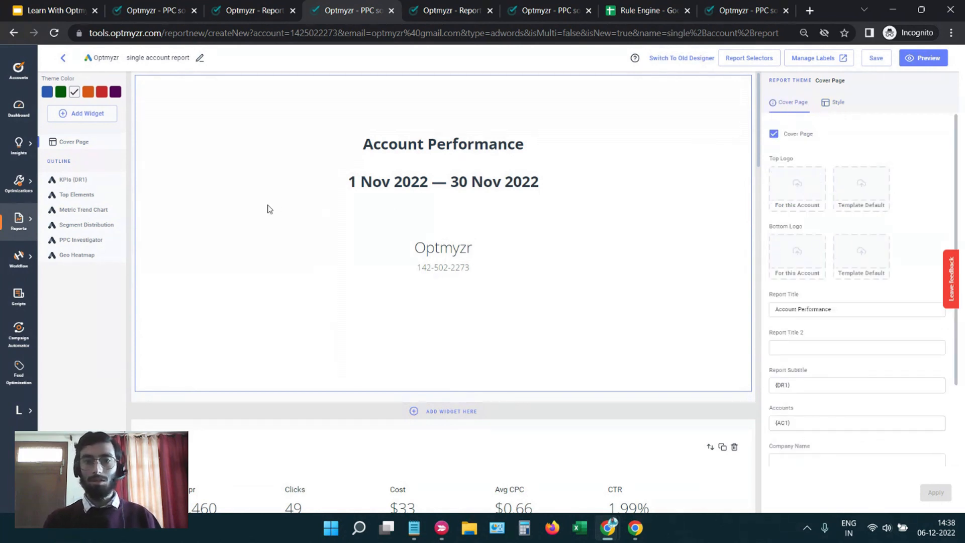
{"action": "scroll", "coordinate": [270, 209], "scroll_direction": "down", "scroll_amount": 2}
{"action": "scroll", "coordinate": [270, 210], "scroll_direction": "up", "scroll_amount": 2}
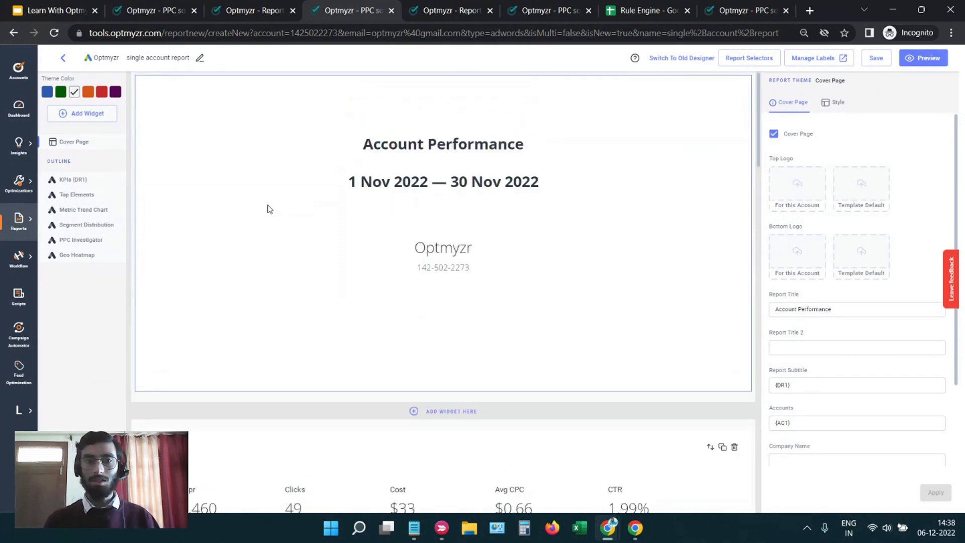
Start adding a widget and review the General, Google Ads and Google Analytics widget categories.
{"action": "left_click", "coordinate": [94, 120]}
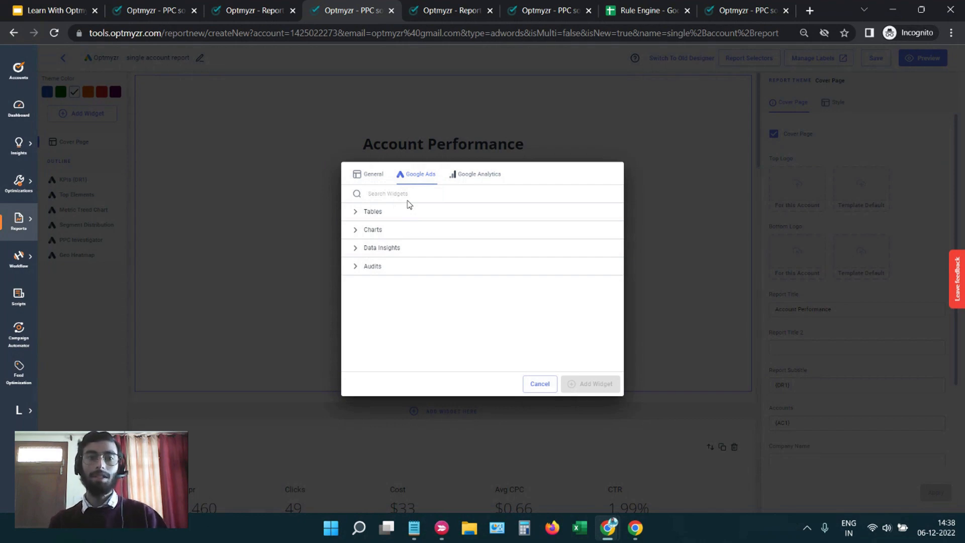
{"action": "left_click", "coordinate": [370, 175]}
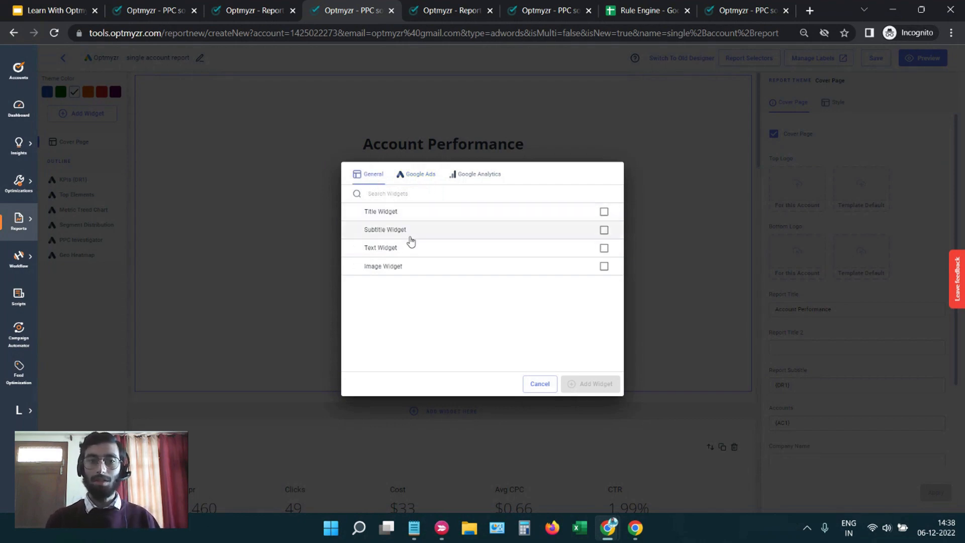
{"action": "left_click", "coordinate": [421, 184]}
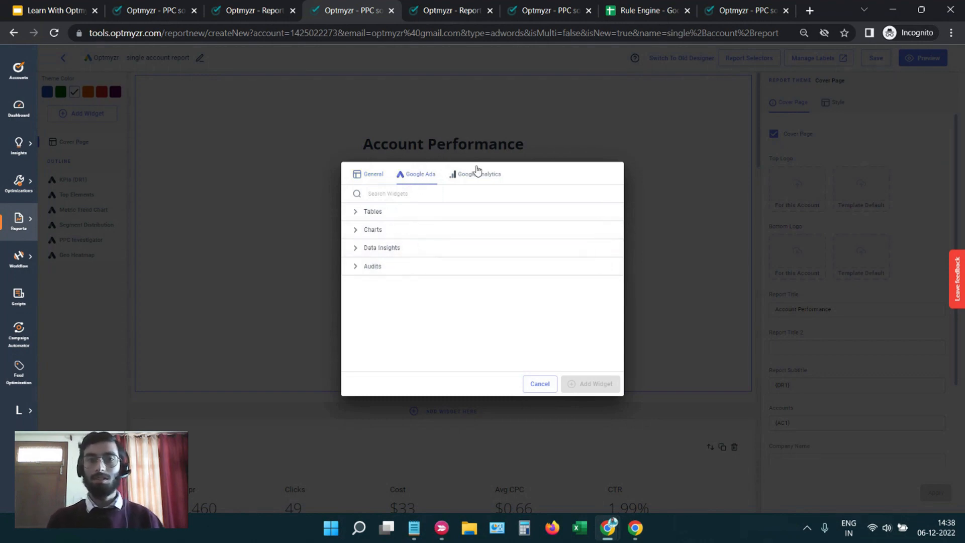
{"action": "left_click", "coordinate": [475, 173]}
{"action": "left_click", "coordinate": [419, 174]}
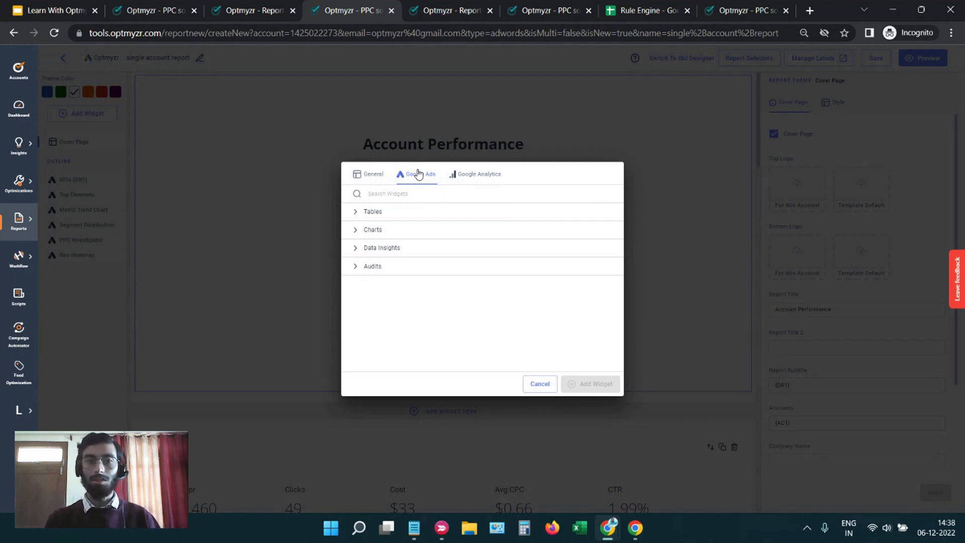
Select the KPI and Top Elements table widgets for Google Ads, and look through the other table widgets.
{"action": "left_click", "coordinate": [412, 217]}
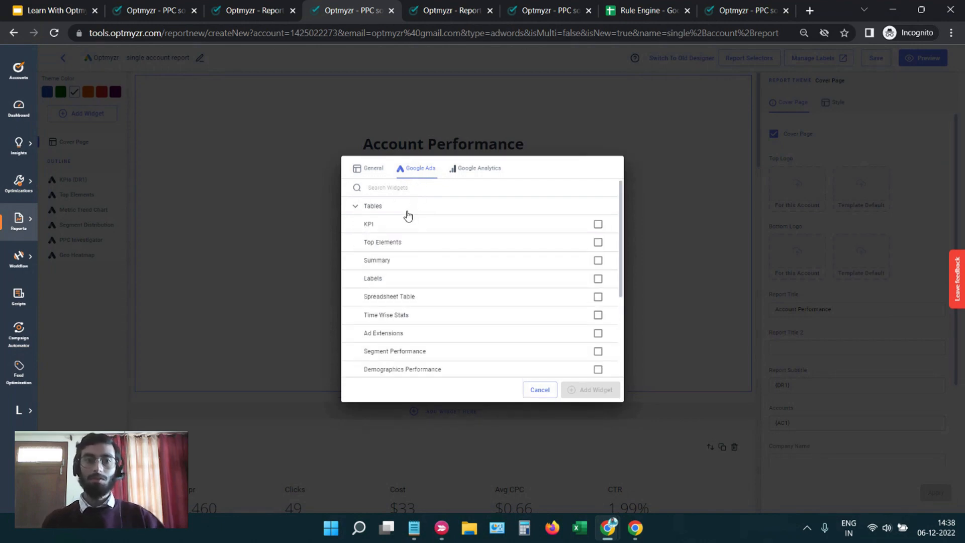
{"action": "left_click", "coordinate": [397, 208]}
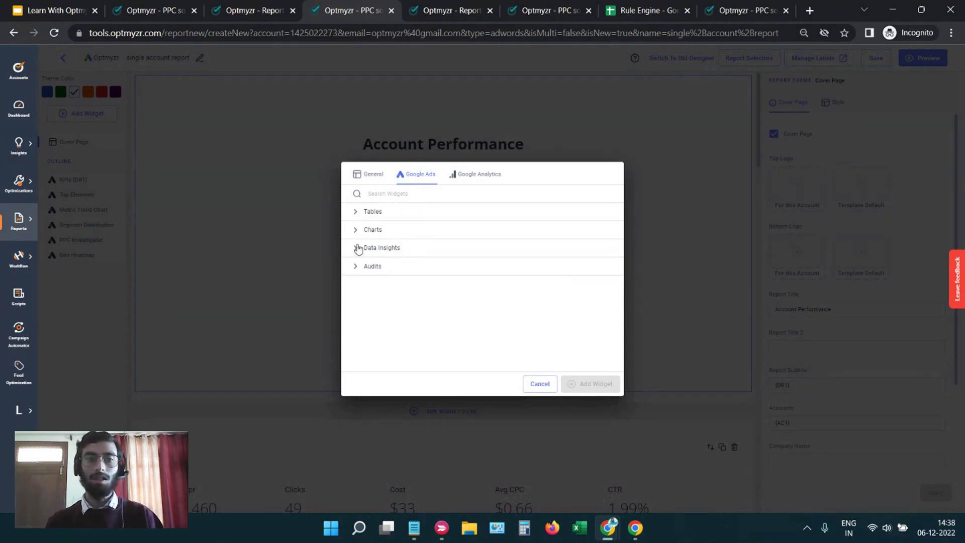
{"action": "left_click", "coordinate": [397, 214]}
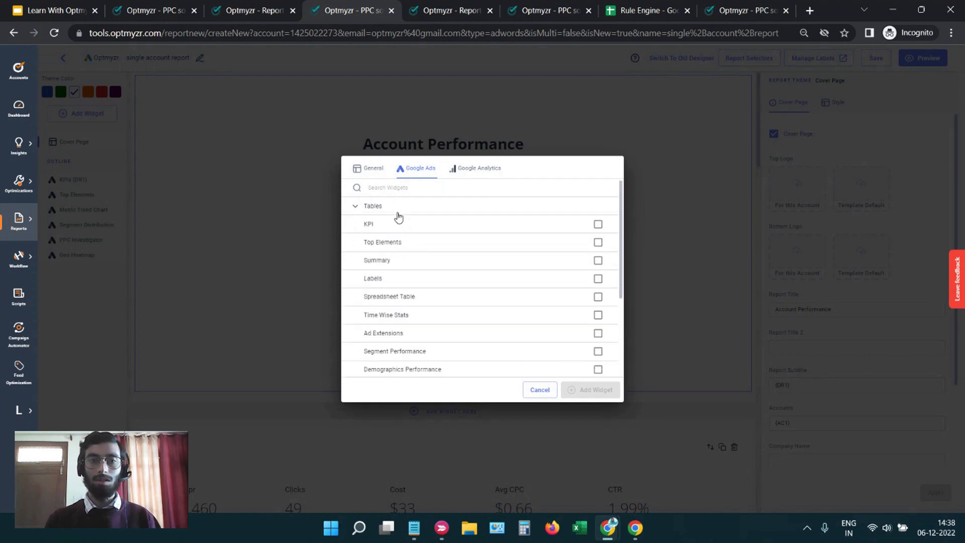
{"action": "left_click", "coordinate": [444, 226]}
{"action": "left_click", "coordinate": [453, 248]}
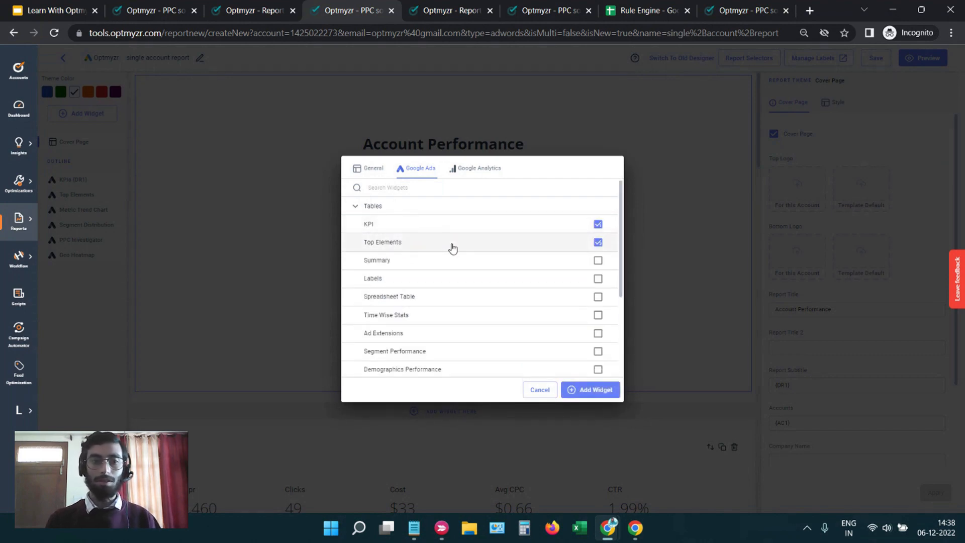
{"action": "scroll", "coordinate": [452, 247], "scroll_direction": "down", "scroll_amount": 3}
{"action": "scroll", "coordinate": [452, 247], "scroll_direction": "up", "scroll_amount": 3}
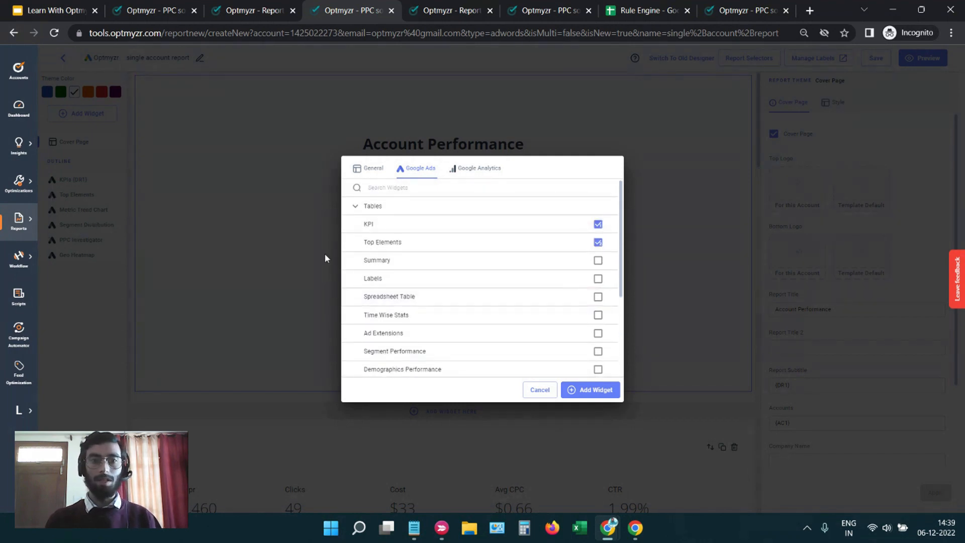
{"action": "scroll", "coordinate": [414, 267], "scroll_direction": "down", "scroll_amount": 2}
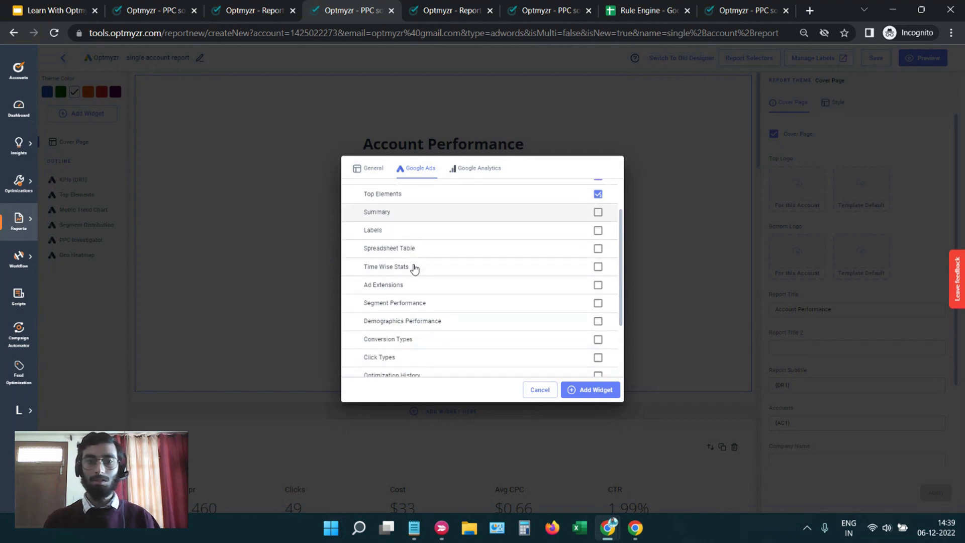
{"action": "scroll", "coordinate": [414, 267], "scroll_direction": "up", "scroll_amount": 2}
{"action": "left_click", "coordinate": [394, 208]}
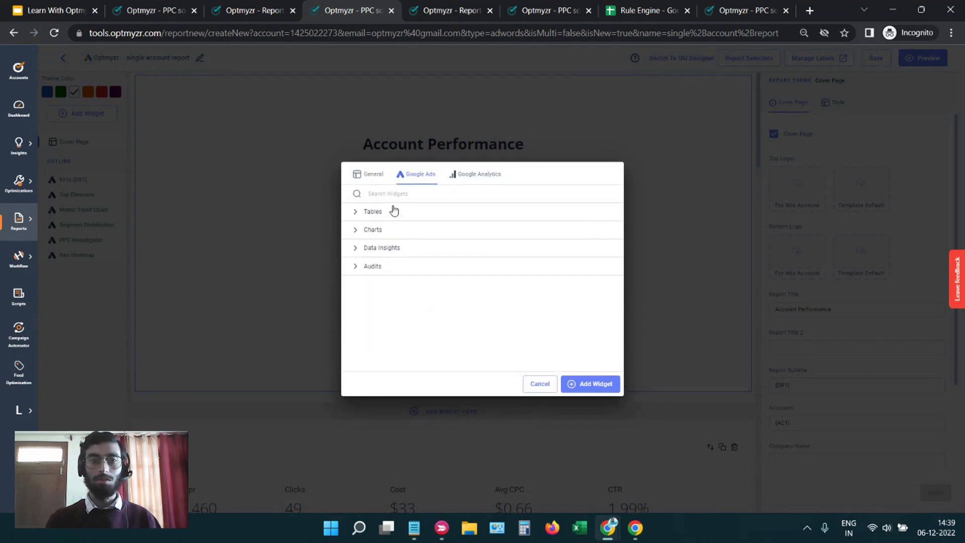
Select the Metric Trend Chart and Segment Distribution widgets among the Google Ads charts.
{"action": "left_click", "coordinate": [400, 230]}
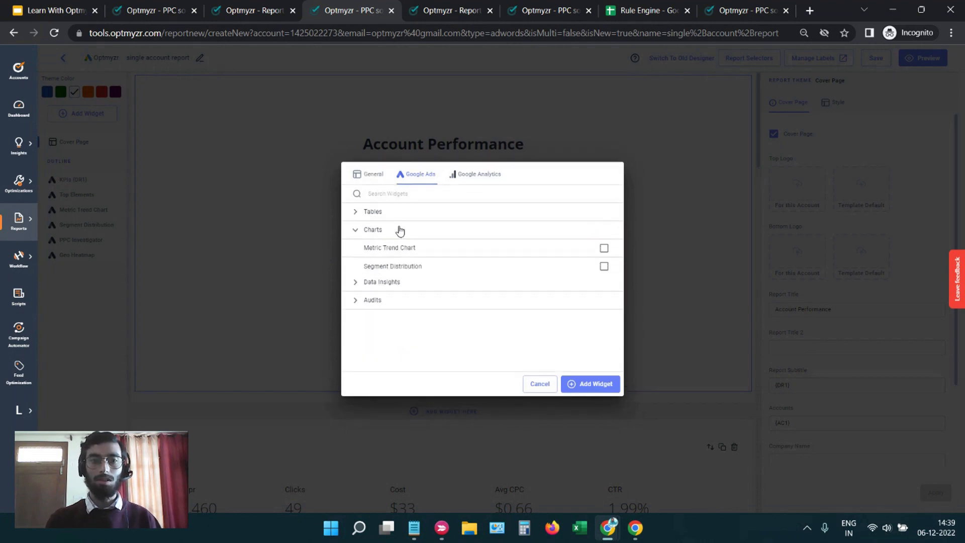
{"action": "left_click", "coordinate": [429, 251]}
{"action": "left_click", "coordinate": [435, 271]}
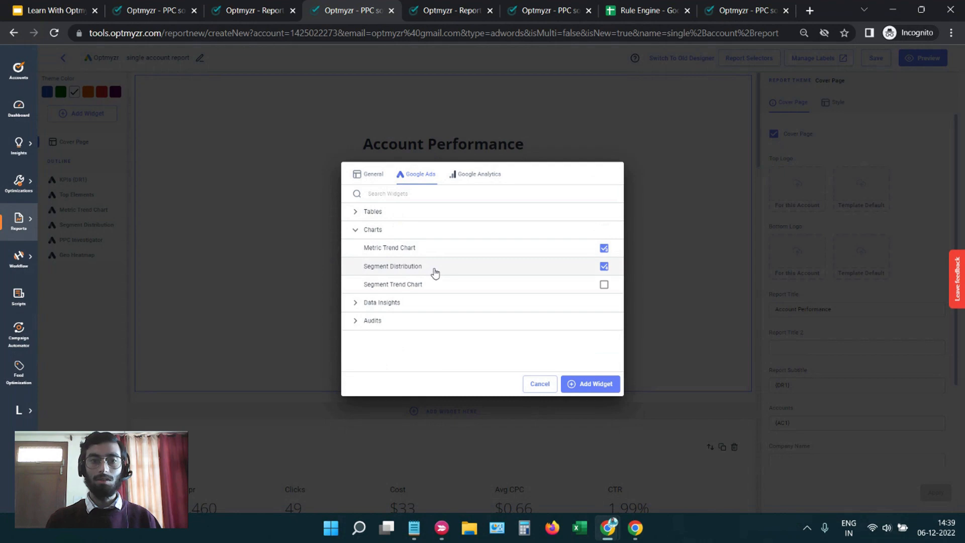
{"action": "left_click", "coordinate": [361, 231]}
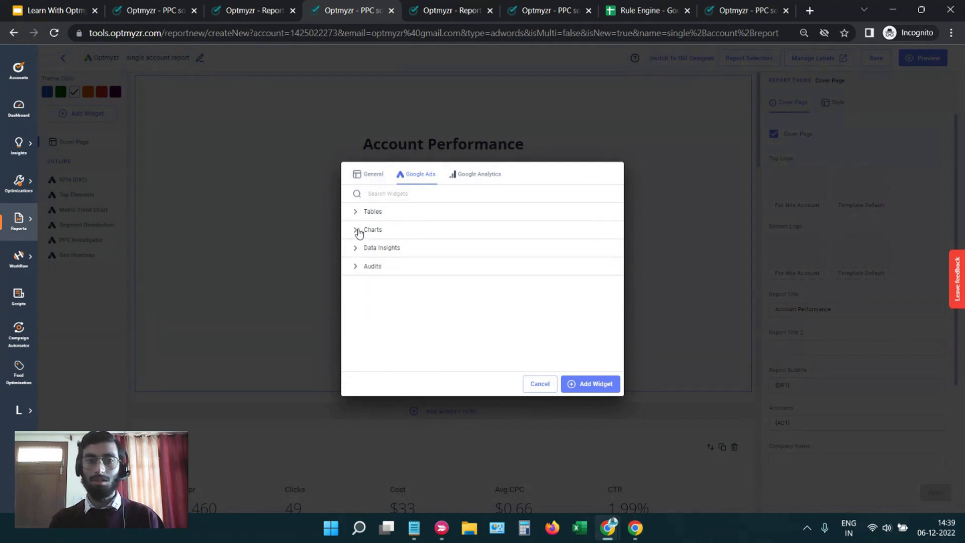
Look through the Data Insights widgets and return to the report without adding any widget.
{"action": "left_click", "coordinate": [377, 248]}
{"action": "scroll", "coordinate": [404, 287], "scroll_direction": "down", "scroll_amount": 1}
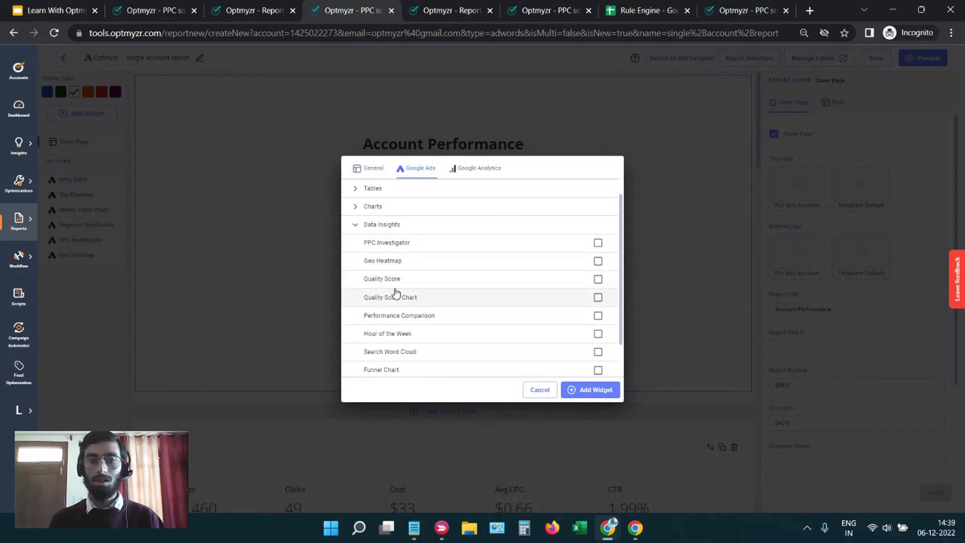
{"action": "left_click", "coordinate": [355, 225]}
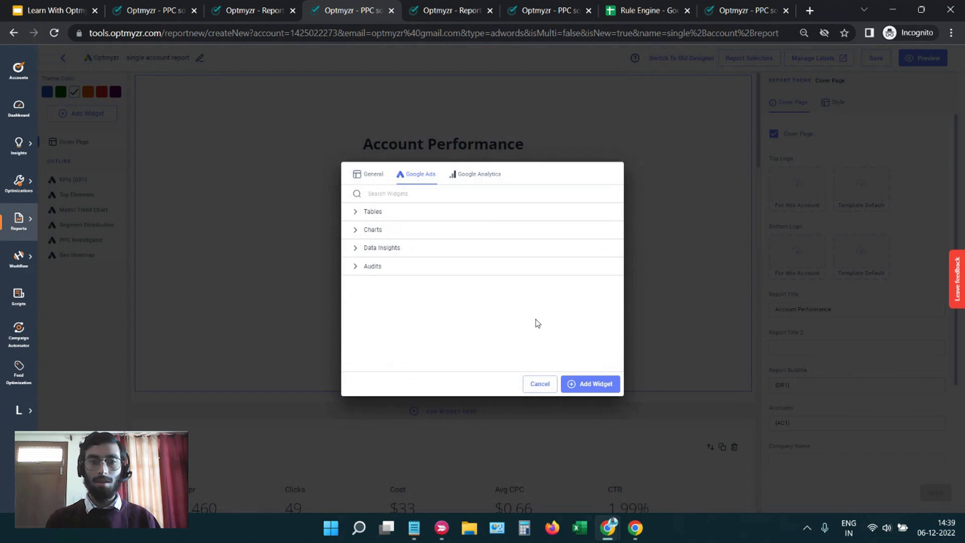
{"action": "left_click", "coordinate": [538, 384]}
Open the settings of the KPIs (DR1) widget, and examine the widgets throughout the report.
{"action": "scroll", "coordinate": [262, 316], "scroll_direction": "down", "scroll_amount": 3}
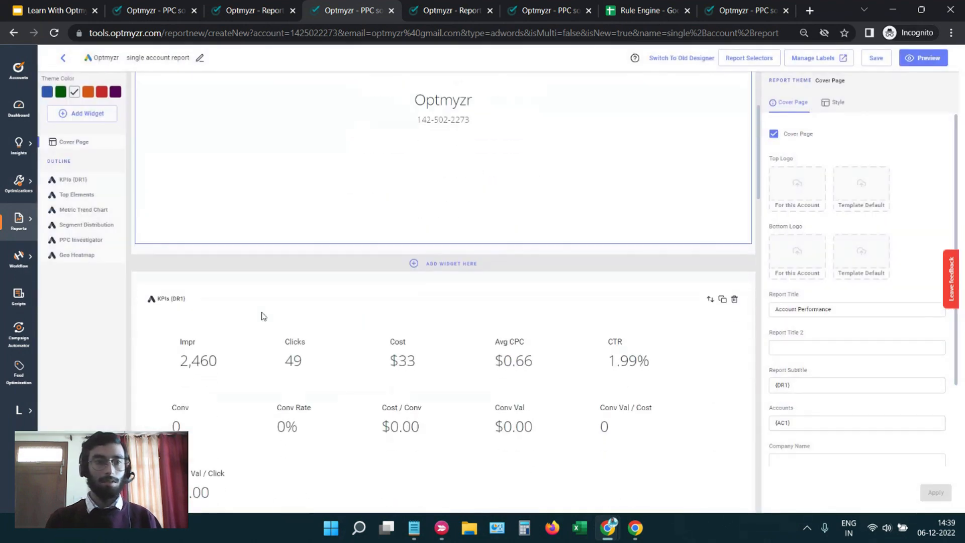
{"action": "scroll", "coordinate": [262, 316], "scroll_direction": "down", "scroll_amount": 4}
{"action": "scroll", "coordinate": [328, 259], "scroll_direction": "up", "scroll_amount": 1}
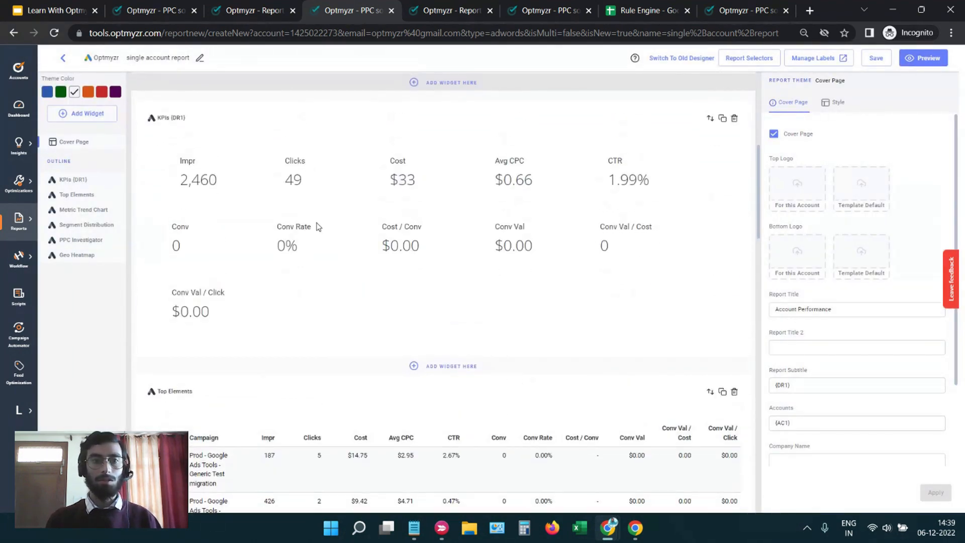
{"action": "left_click", "coordinate": [316, 227]}
{"action": "scroll", "coordinate": [316, 227], "scroll_direction": "down", "scroll_amount": 3}
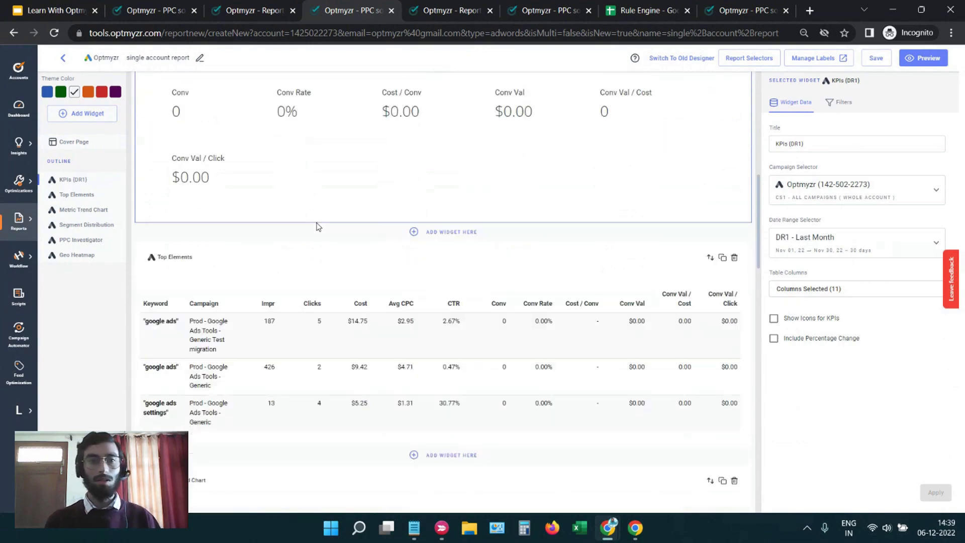
{"action": "scroll", "coordinate": [316, 227], "scroll_direction": "down", "scroll_amount": 15}
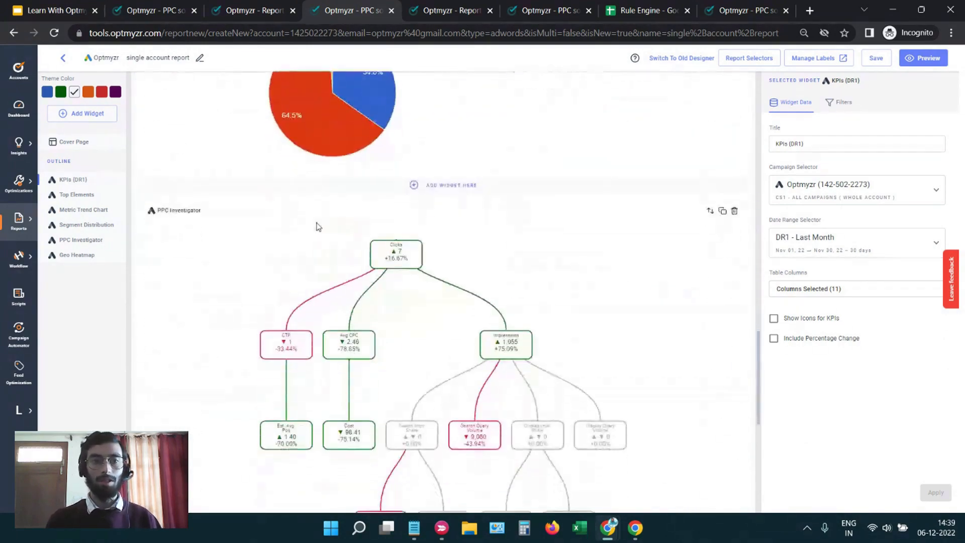
{"action": "scroll", "coordinate": [317, 227], "scroll_direction": "down", "scroll_amount": 9}
{"action": "scroll", "coordinate": [403, 192], "scroll_direction": "up", "scroll_amount": 20}
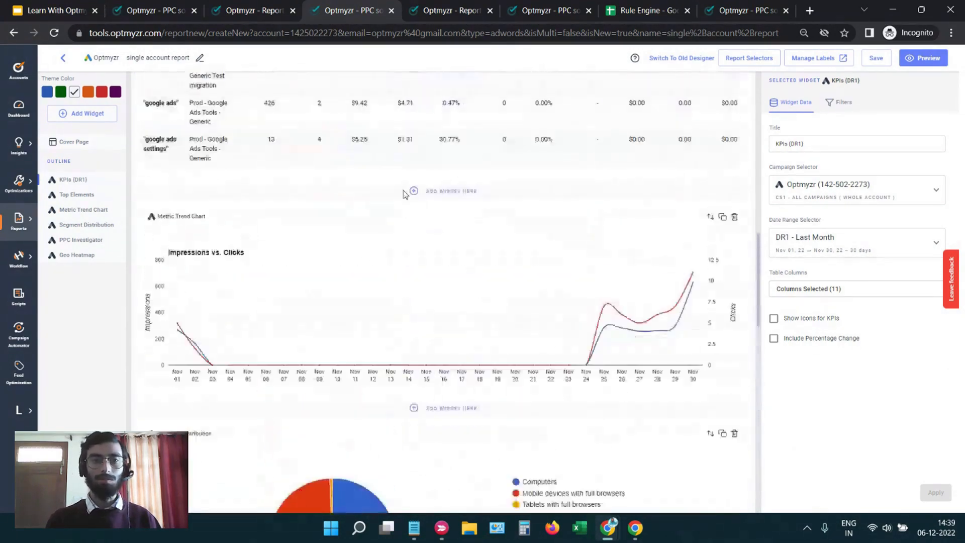
{"action": "scroll", "coordinate": [403, 192], "scroll_direction": "up", "scroll_amount": 15}
{"action": "scroll", "coordinate": [405, 194], "scroll_direction": "down", "scroll_amount": 9}
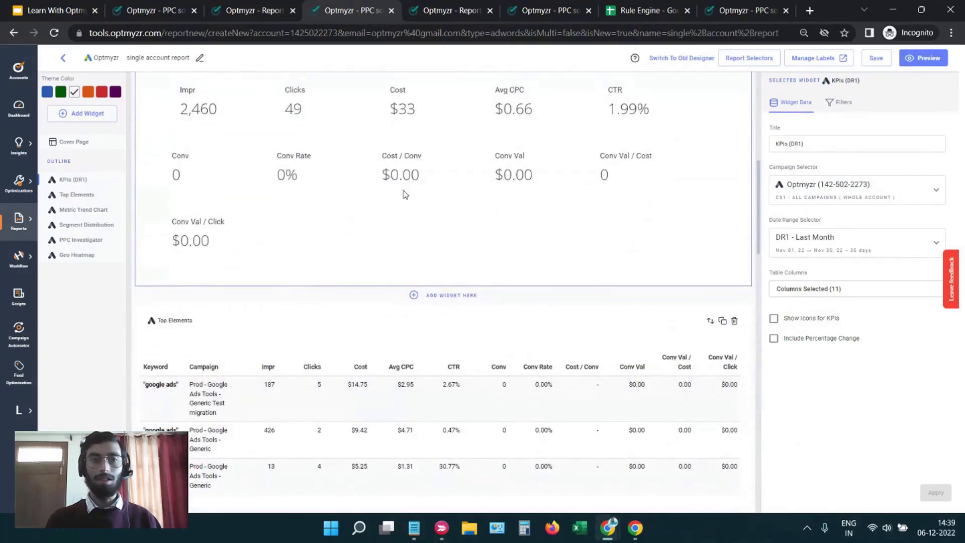
Look through the settings of the Top Elements, Metric Trend Chart and Segment Distribution widgets.
{"action": "scroll", "coordinate": [406, 194], "scroll_direction": "down", "scroll_amount": 3}
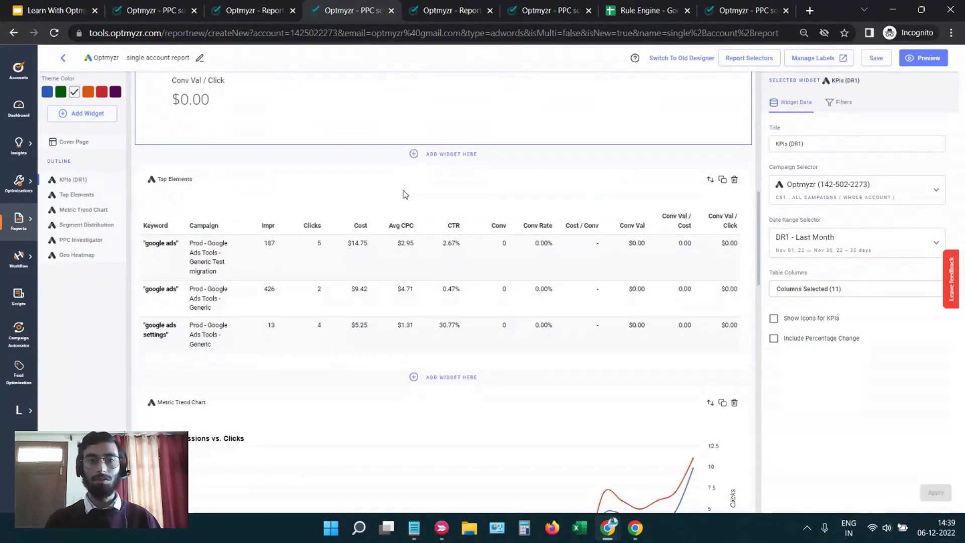
{"action": "left_click", "coordinate": [378, 262]}
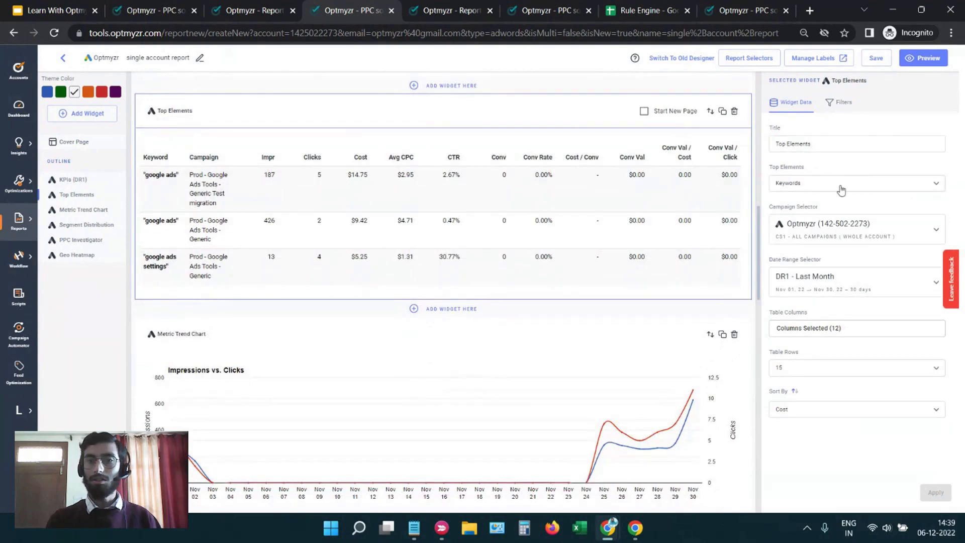
{"action": "scroll", "coordinate": [362, 271], "scroll_direction": "down", "scroll_amount": 2}
{"action": "left_click", "coordinate": [346, 280]}
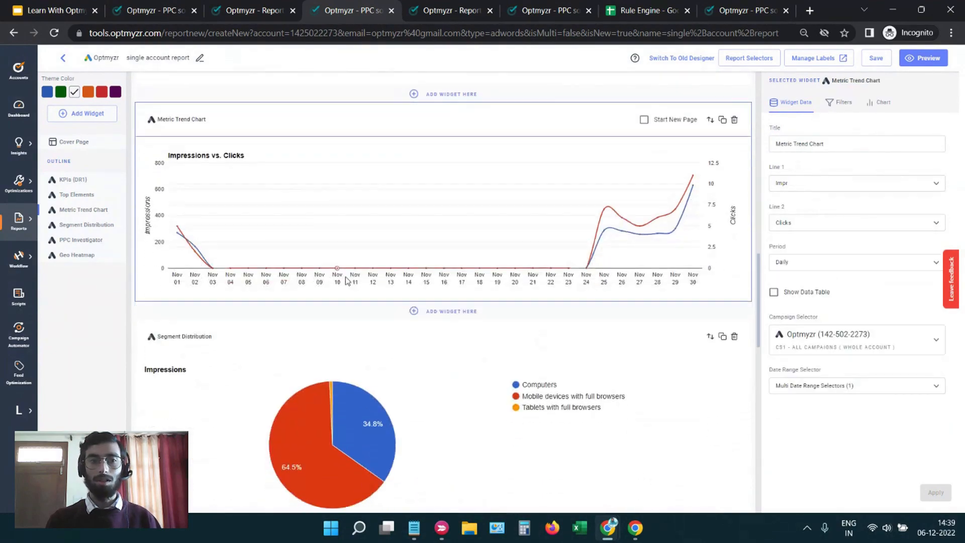
{"action": "left_click", "coordinate": [356, 269]}
{"action": "scroll", "coordinate": [355, 269], "scroll_direction": "up", "scroll_amount": 10}
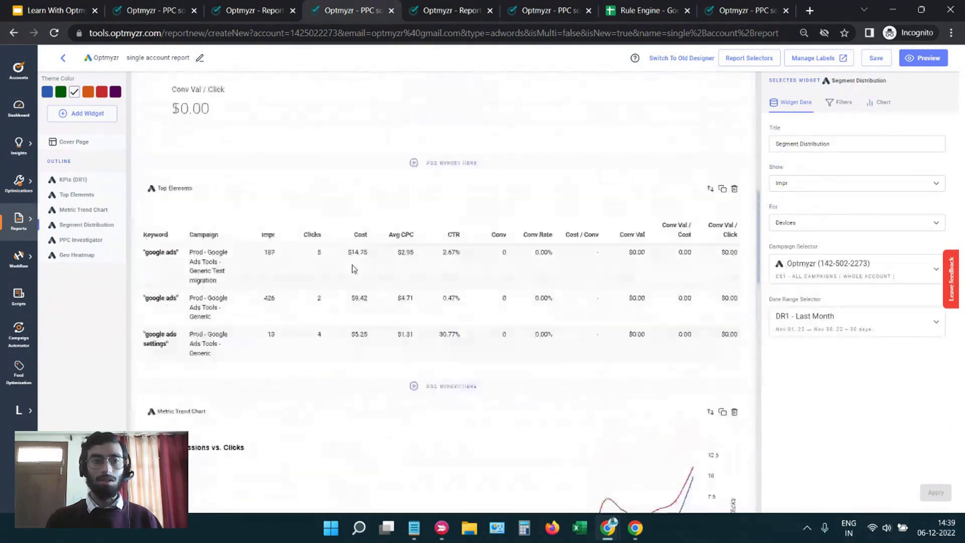
Change the title of the KPIs (DR1) widget to "KPIs summary for (DR1)" and apply the change.
{"action": "left_click", "coordinate": [311, 246]}
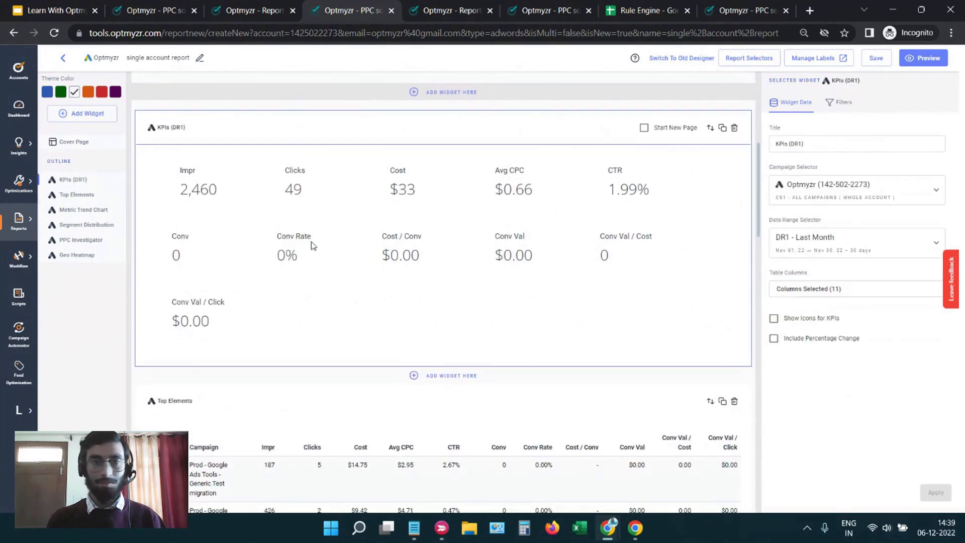
{"action": "left_click", "coordinate": [816, 146]}
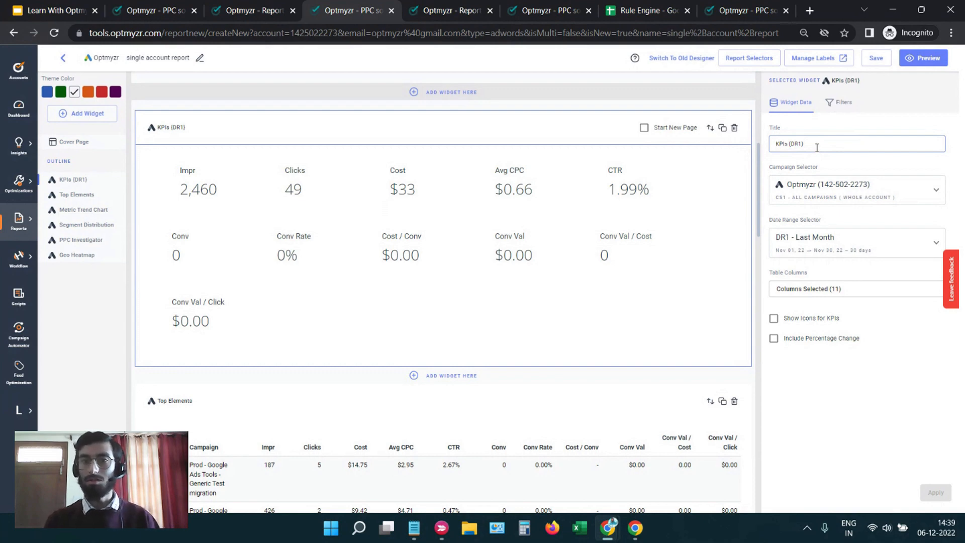
{"action": "key", "text": "BackSpace"}
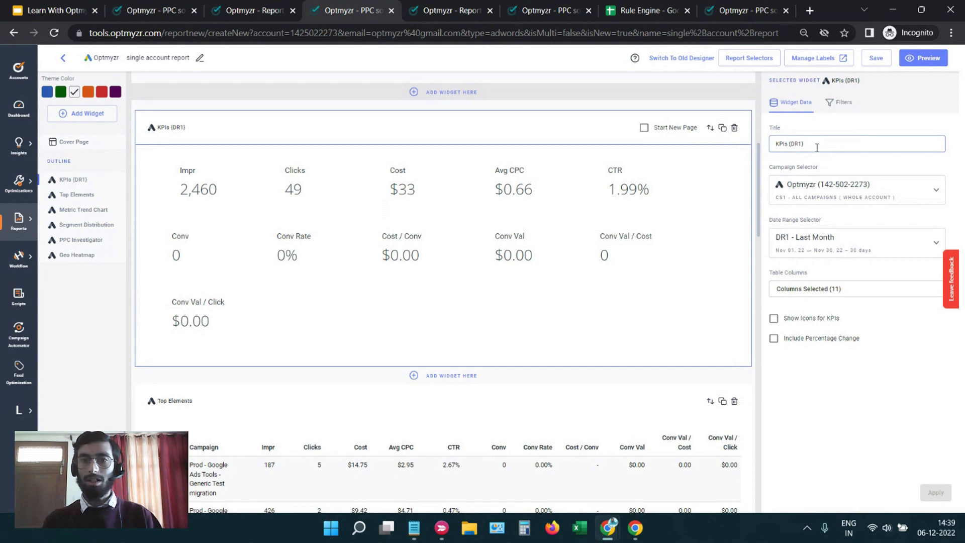
{"action": "type", "text": "summary "}
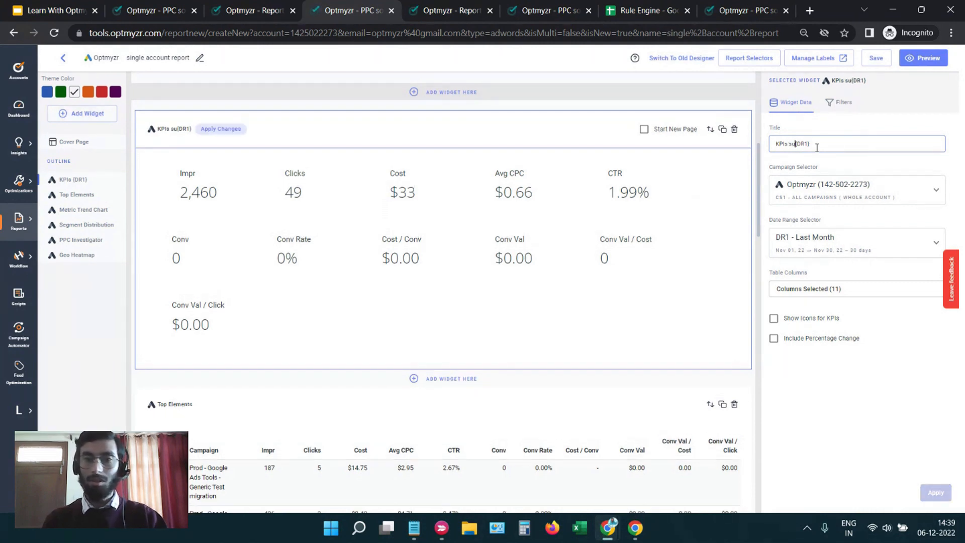
{"action": "type", "text": "for"}
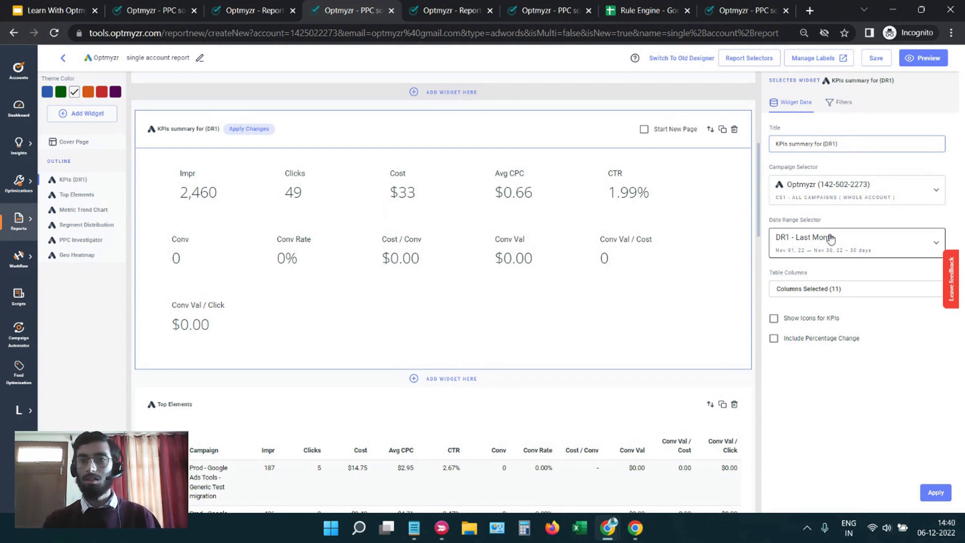
{"action": "left_click", "coordinate": [935, 492]}
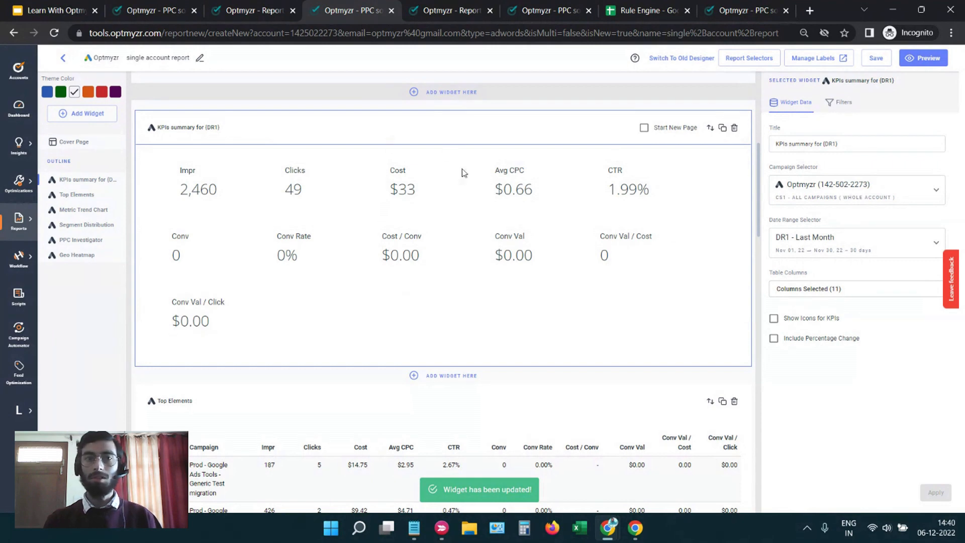
Examine the KPIs summary heading in the report preview, and return to the report designer.
{"action": "left_click", "coordinate": [449, 5]}
{"action": "scroll", "coordinate": [323, 243], "scroll_direction": "down", "scroll_amount": 5}
{"action": "left_click_drag", "start_coordinate": [255, 210], "coordinate": [522, 213]}
{"action": "left_click", "coordinate": [521, 213]}
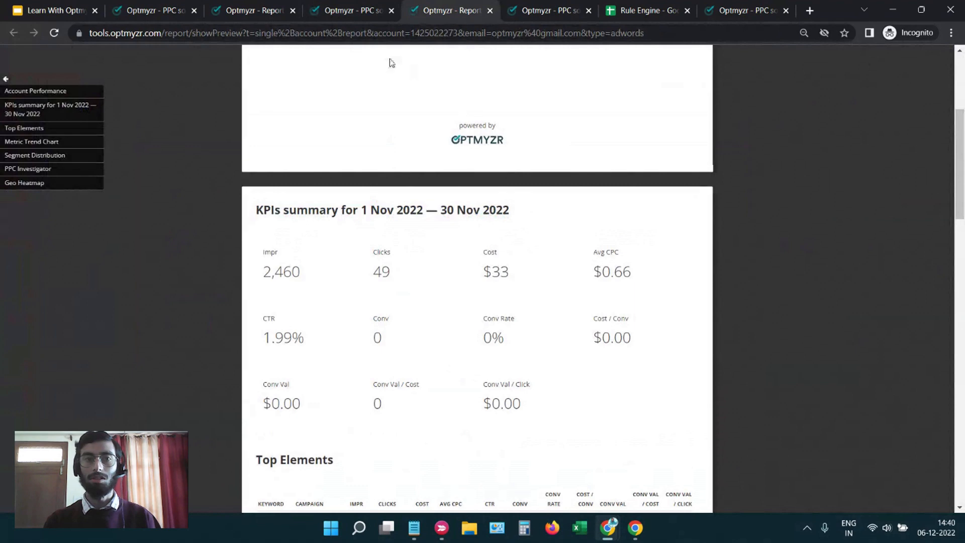
{"action": "left_click", "coordinate": [365, 5]}
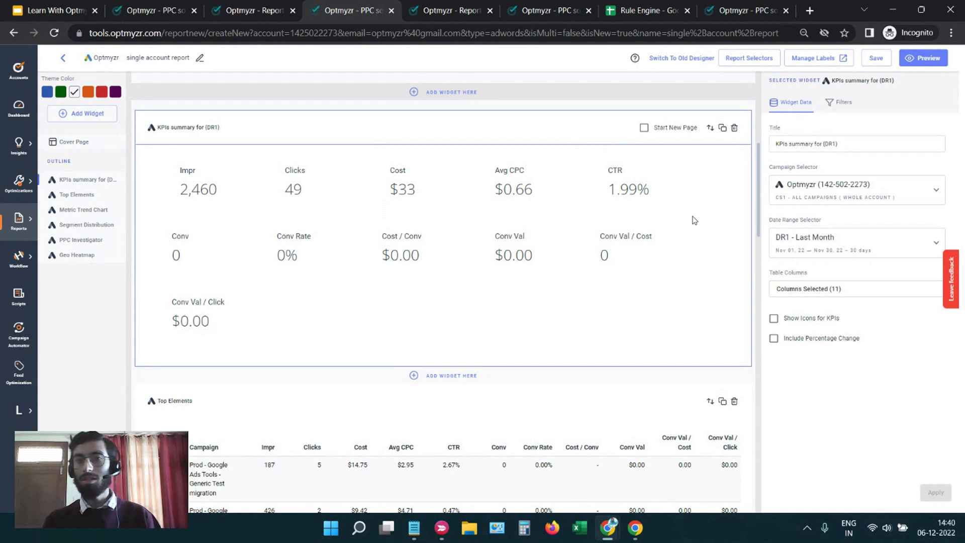
Assign a different campaign to the KPIs summary widget by adding a campaign selector for the aeropilates campaign.
{"action": "left_click", "coordinate": [814, 196]}
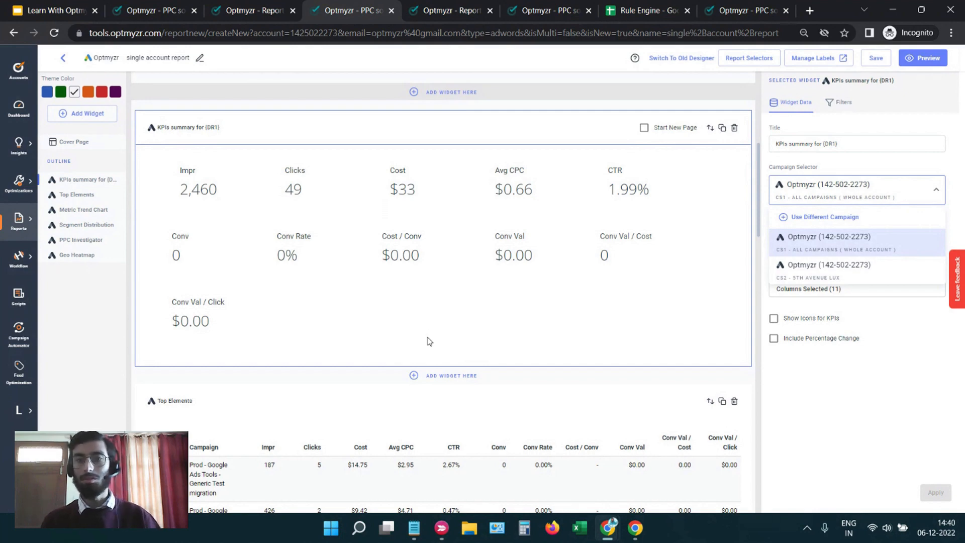
{"action": "left_click", "coordinate": [822, 219]}
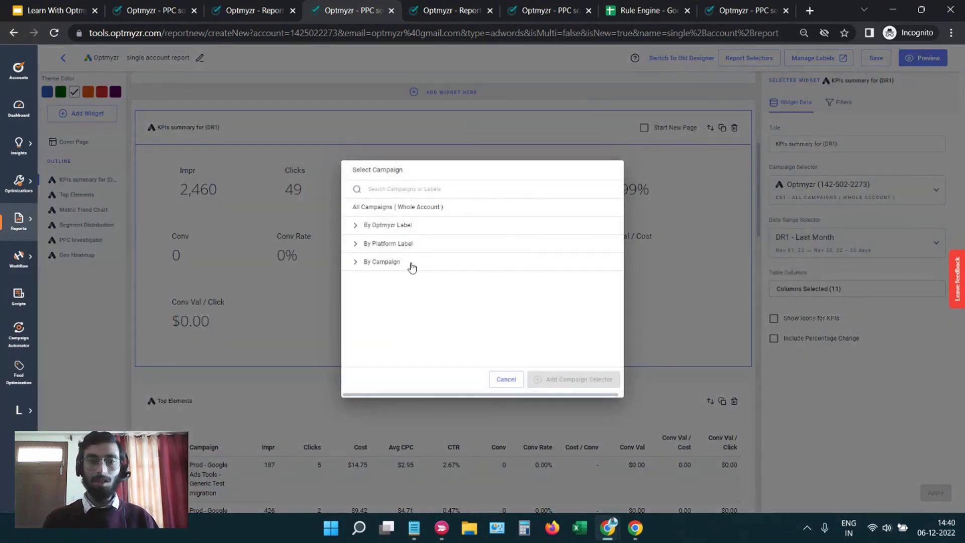
{"action": "left_click", "coordinate": [383, 262]}
{"action": "scroll", "coordinate": [423, 312], "scroll_direction": "down", "scroll_amount": 3}
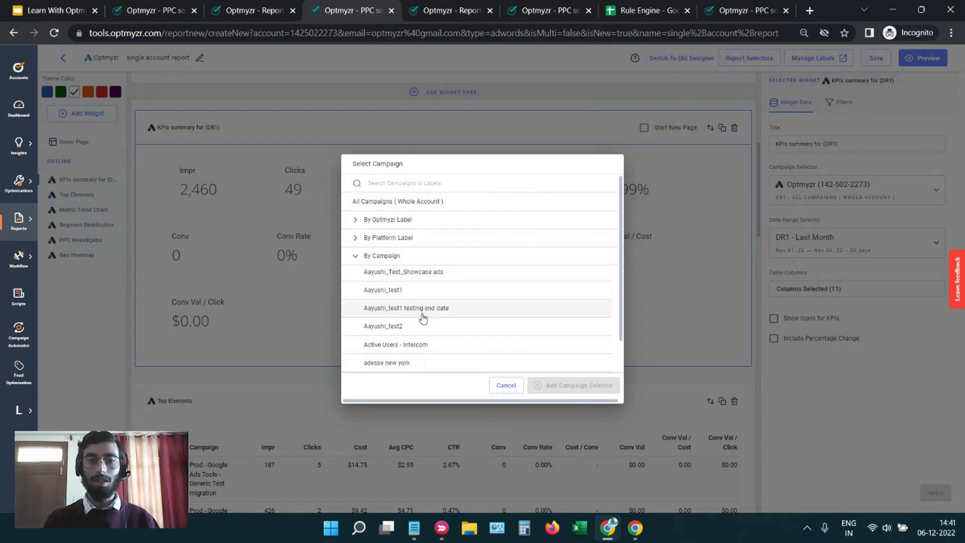
{"action": "scroll", "coordinate": [423, 318], "scroll_direction": "down", "scroll_amount": 2}
{"action": "left_click", "coordinate": [416, 324]}
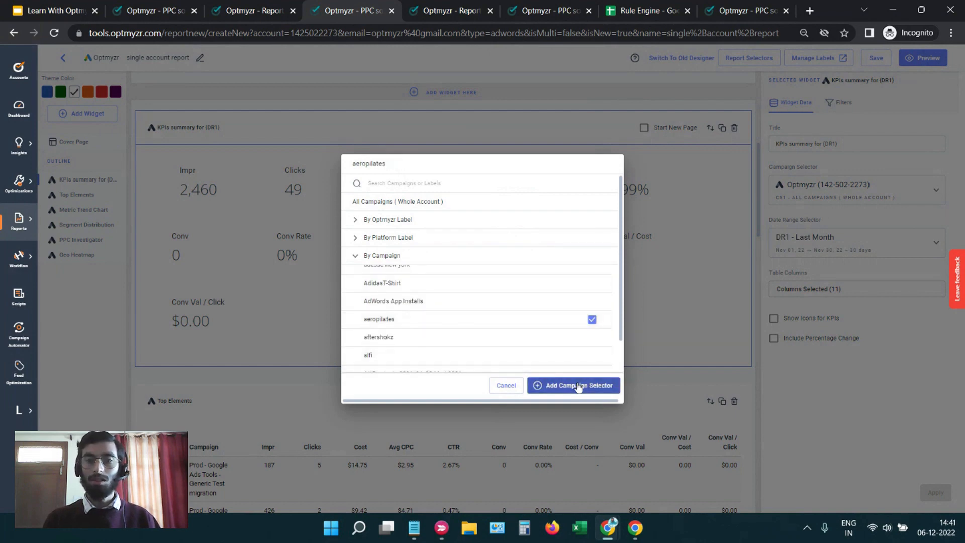
{"action": "left_click", "coordinate": [579, 386]}
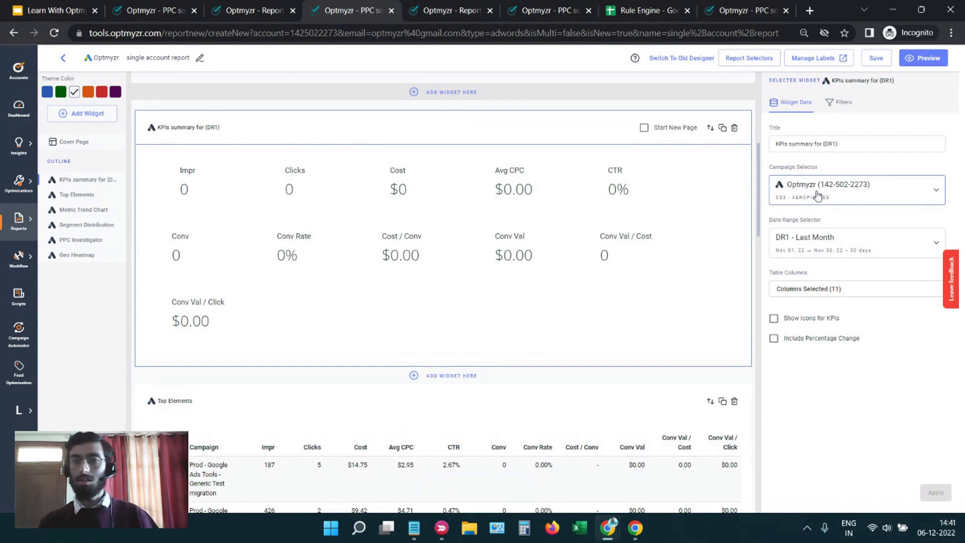
Set the KPIs summary widget's date range by adding a This Quarter date range selector from the Business ranges.
{"action": "left_click", "coordinate": [836, 248]}
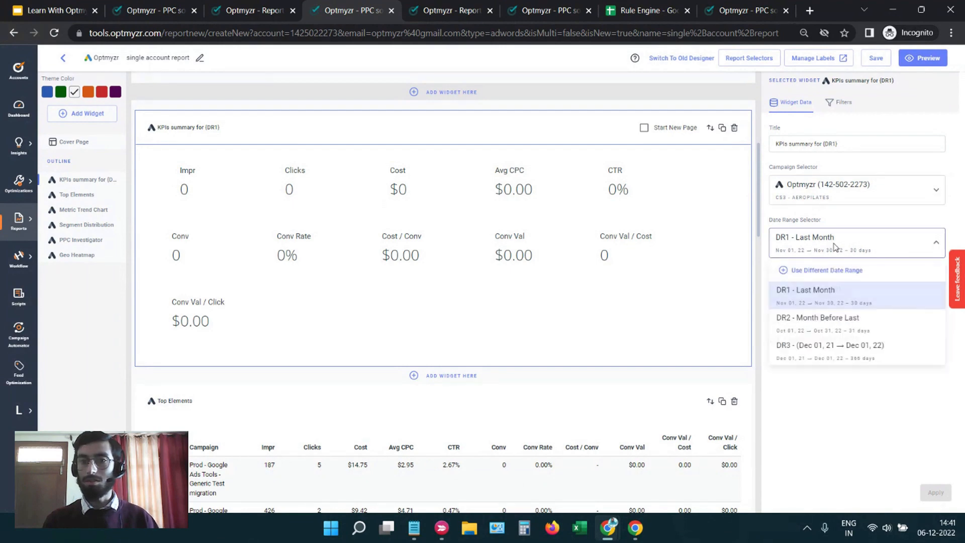
{"action": "left_click", "coordinate": [831, 271]}
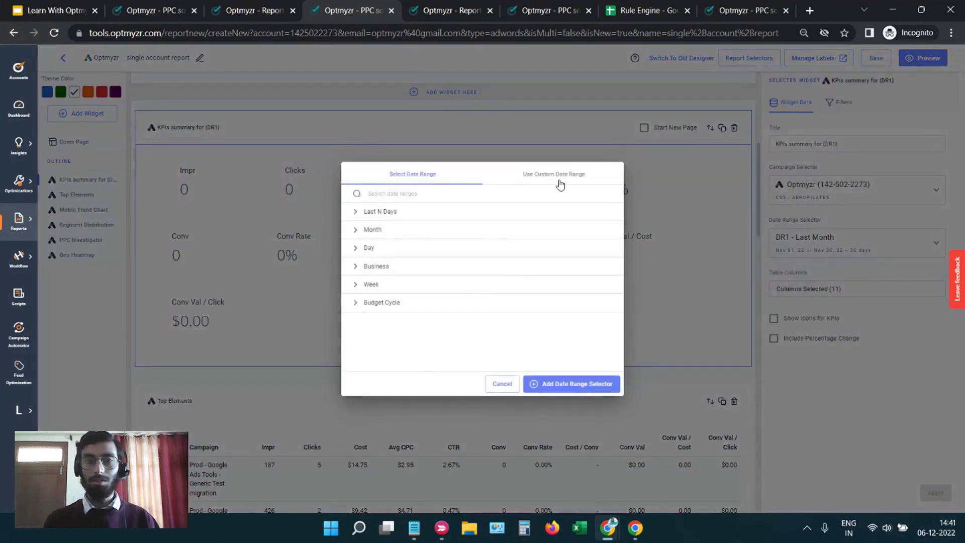
{"action": "left_click", "coordinate": [402, 288]}
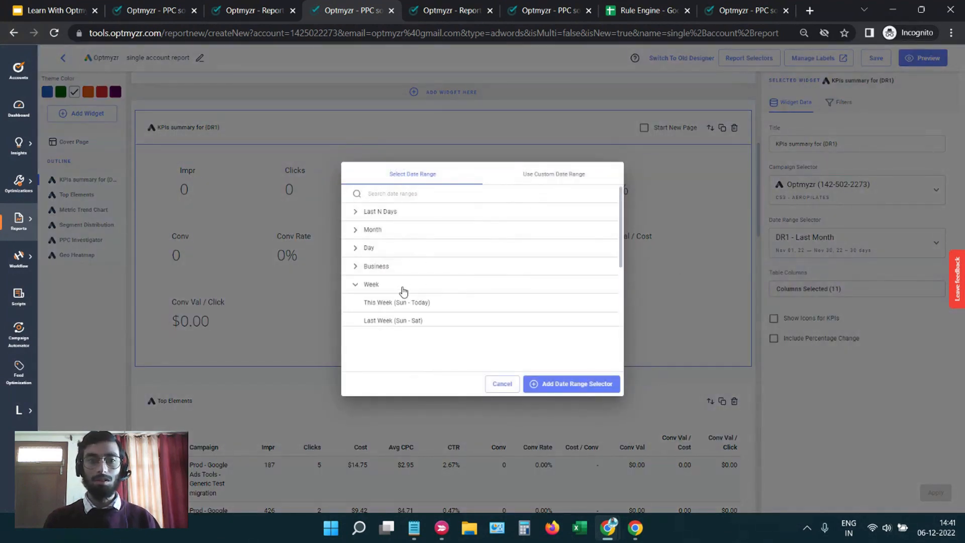
{"action": "left_click", "coordinate": [392, 269]}
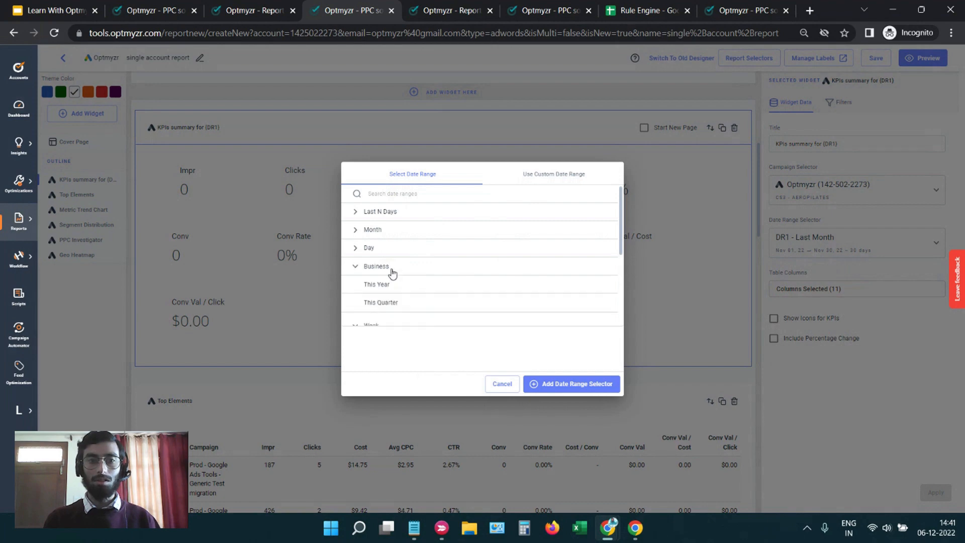
{"action": "left_click", "coordinate": [406, 302]}
{"action": "left_click", "coordinate": [574, 383]}
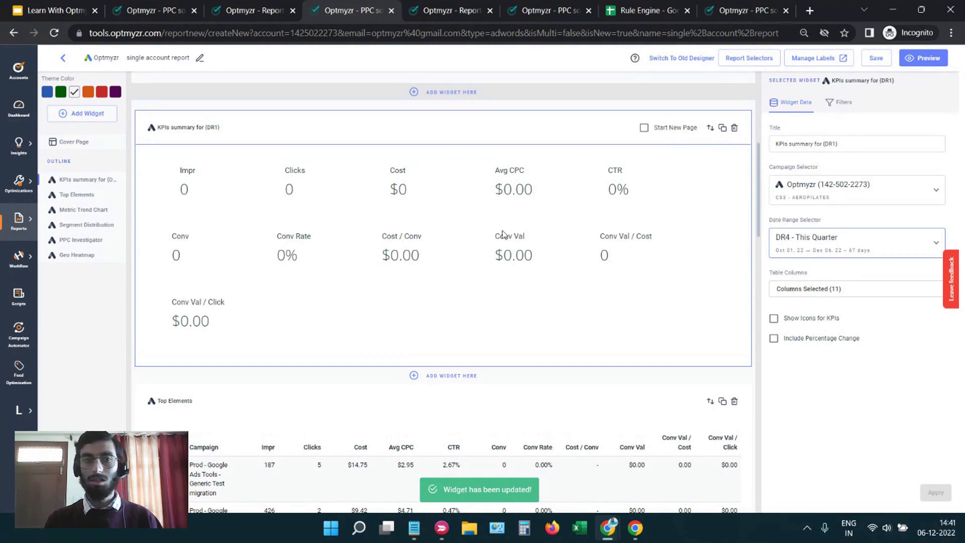
Look through the table columns available for the KPIs summary widget without altering the selection.
{"action": "left_click", "coordinate": [830, 288]}
{"action": "scroll", "coordinate": [814, 359], "scroll_direction": "down", "scroll_amount": 3}
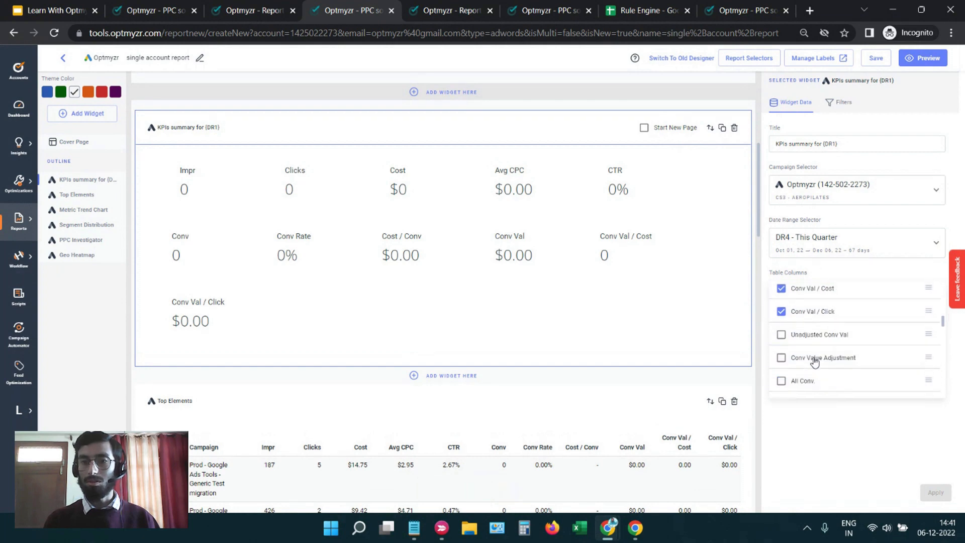
{"action": "scroll", "coordinate": [814, 360], "scroll_direction": "down", "scroll_amount": 2}
{"action": "left_click", "coordinate": [831, 427]}
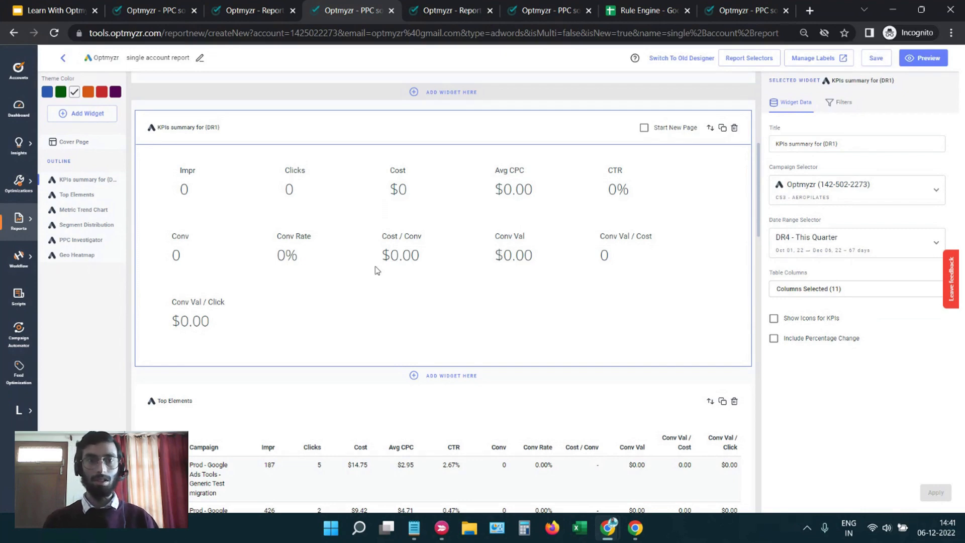
{"action": "scroll", "coordinate": [377, 271], "scroll_direction": "down", "scroll_amount": 3}
{"action": "scroll", "coordinate": [377, 270], "scroll_direction": "up", "scroll_amount": 2}
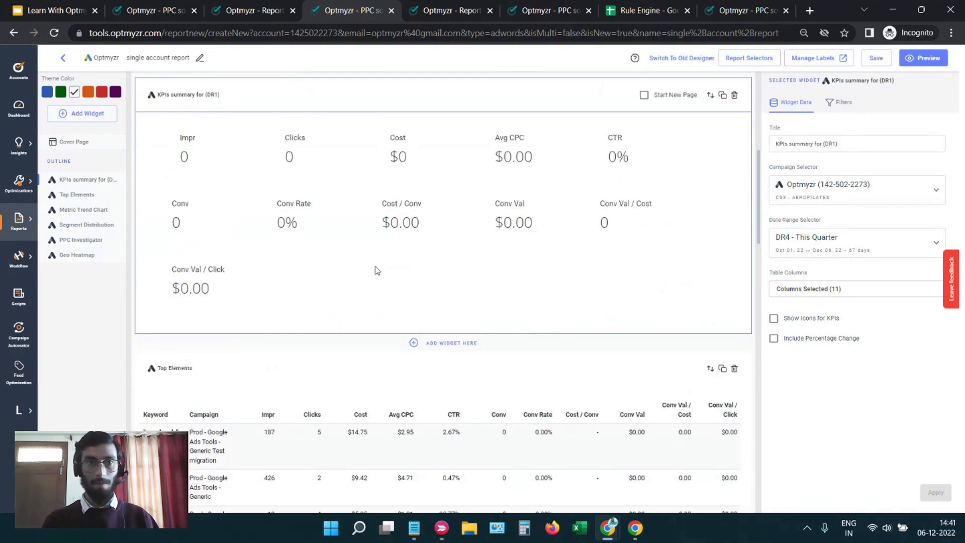
{"action": "scroll", "coordinate": [377, 270], "scroll_direction": "down", "scroll_amount": 1}
{"action": "scroll", "coordinate": [377, 271], "scroll_direction": "up", "scroll_amount": 2}
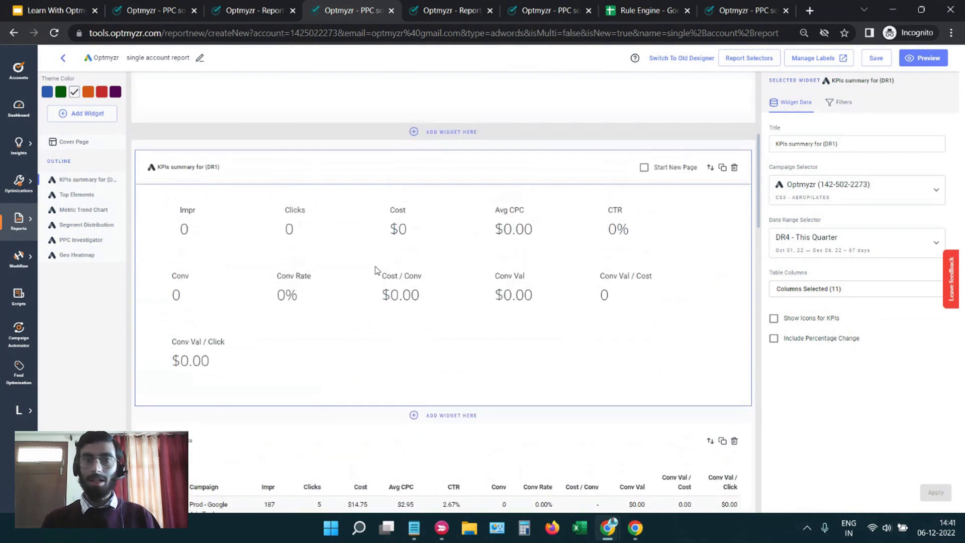
{"action": "scroll", "coordinate": [377, 271], "scroll_direction": "down", "scroll_amount": 1}
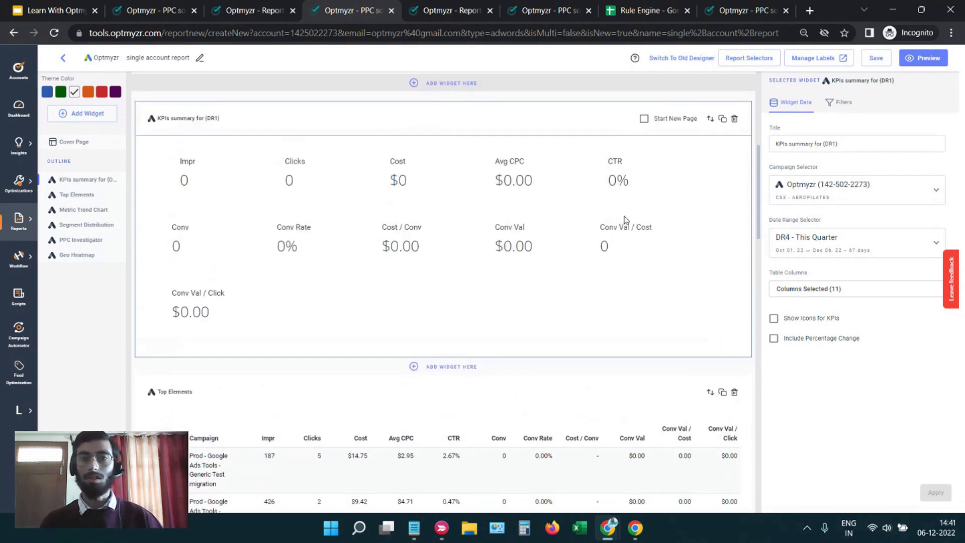
Reorder the report so that the Top Elements widget sits directly above the KPIs summary widget.
{"action": "scroll", "coordinate": [624, 222], "scroll_direction": "down", "scroll_amount": 3}
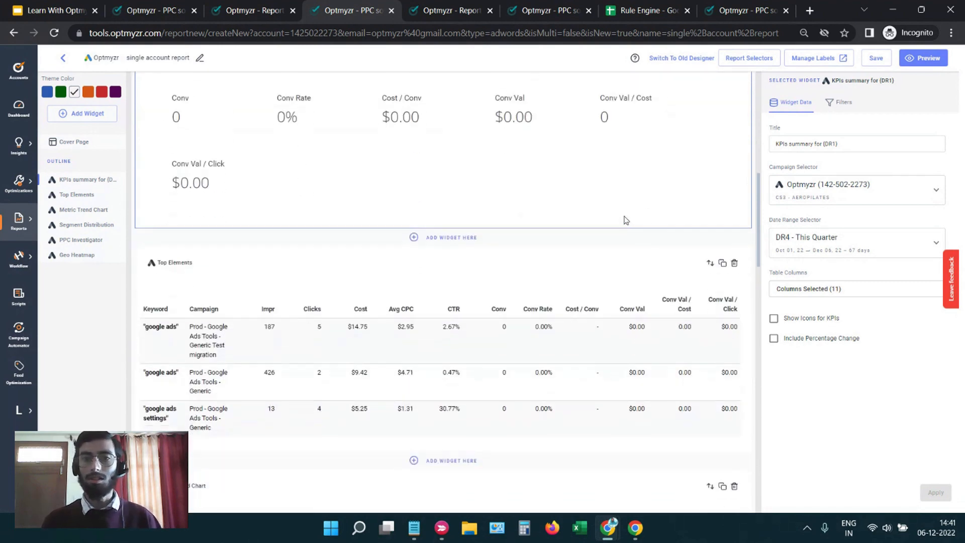
{"action": "left_click", "coordinate": [709, 263]}
{"action": "left_click_drag", "start_coordinate": [747, 308], "coordinate": [747, 264]}
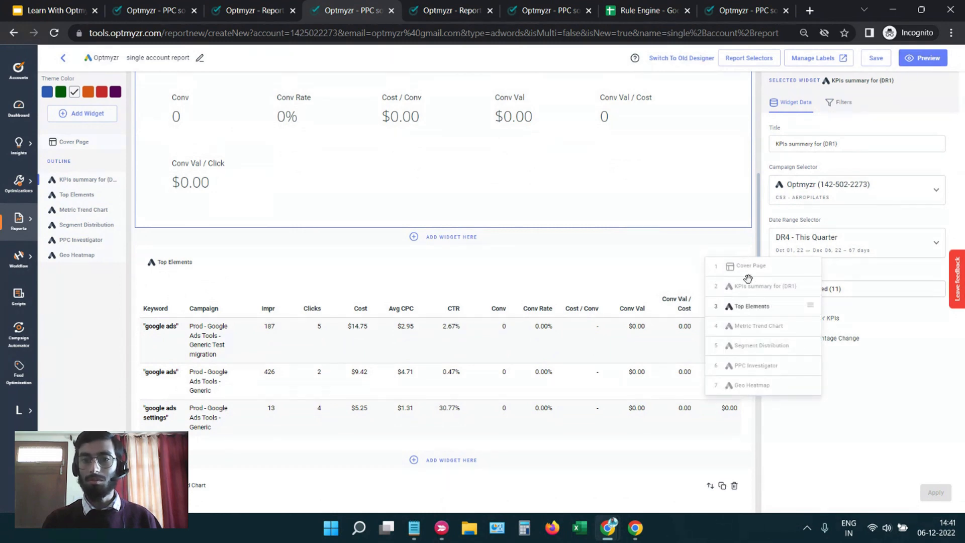
{"action": "left_click_drag", "start_coordinate": [750, 311], "coordinate": [744, 285]}
{"action": "left_click", "coordinate": [539, 305]}
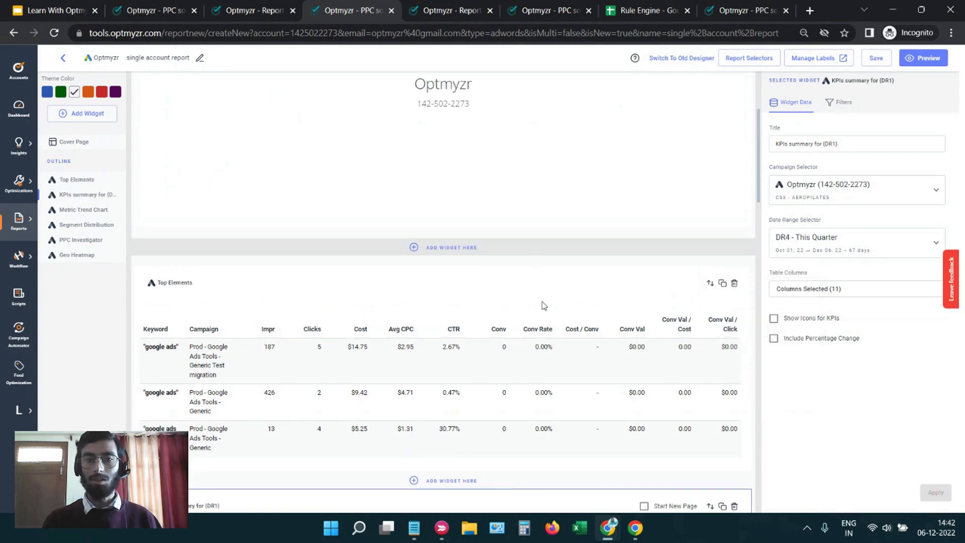
{"action": "scroll", "coordinate": [543, 305], "scroll_direction": "down", "scroll_amount": 2}
{"action": "scroll", "coordinate": [543, 305], "scroll_direction": "down", "scroll_amount": 2}
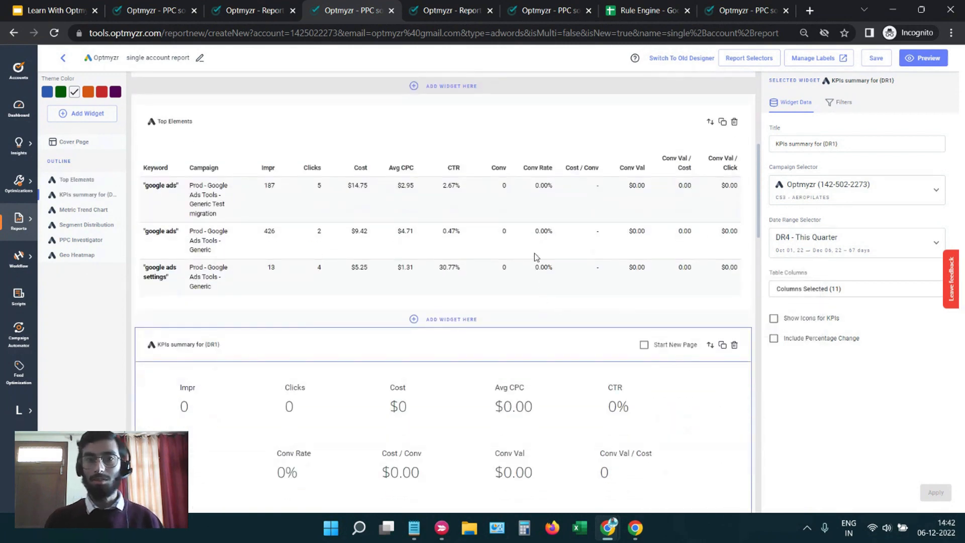
Duplicate the Top Elements widget, and look over the report up to its cover page.
{"action": "scroll", "coordinate": [537, 257], "scroll_direction": "down", "scroll_amount": 1}
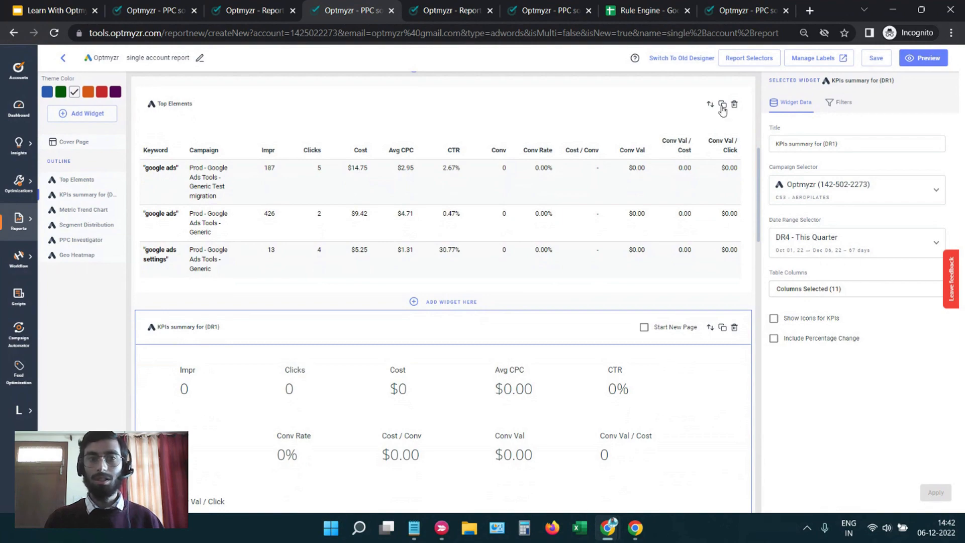
{"action": "left_click", "coordinate": [722, 106]}
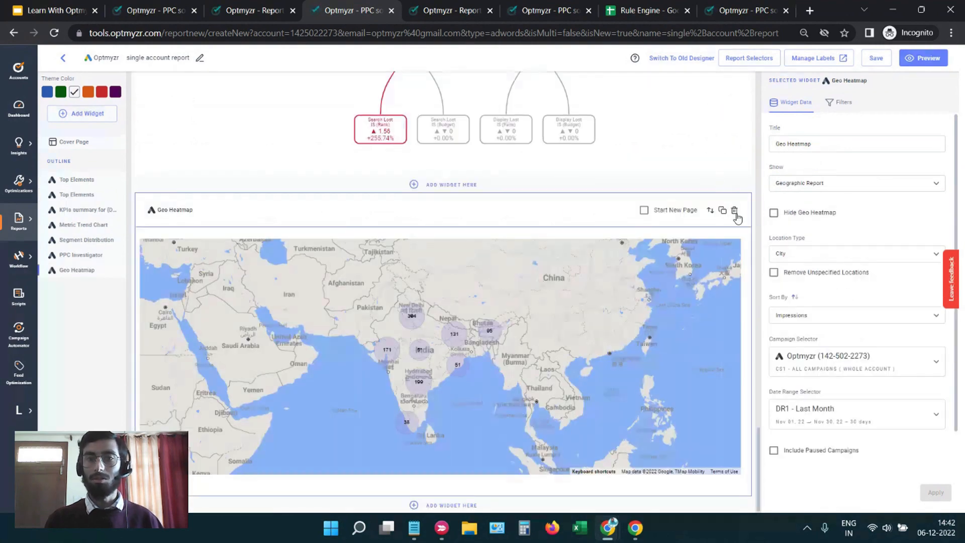
{"action": "scroll", "coordinate": [583, 222], "scroll_direction": "up", "scroll_amount": 15}
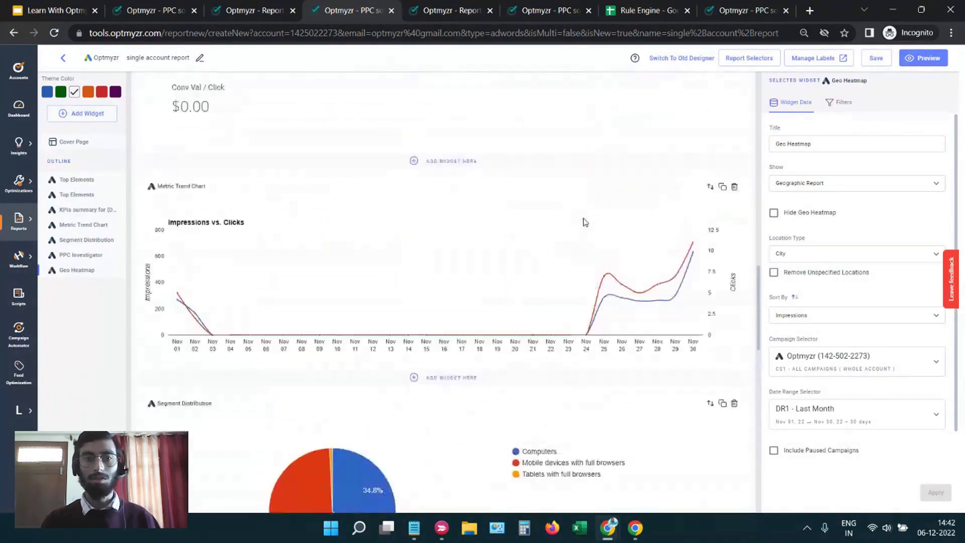
{"action": "scroll", "coordinate": [584, 222], "scroll_direction": "up", "scroll_amount": 10}
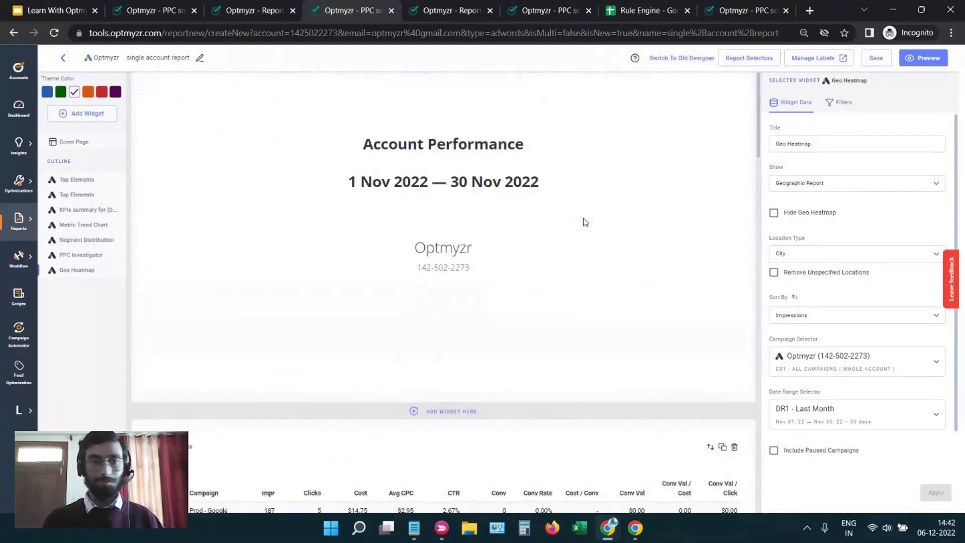
Select the first Top Elements widget and look through the element types it can show, keeping Keywords.
{"action": "scroll", "coordinate": [583, 222], "scroll_direction": "down", "scroll_amount": 3}
{"action": "scroll", "coordinate": [312, 255], "scroll_direction": "down", "scroll_amount": 3}
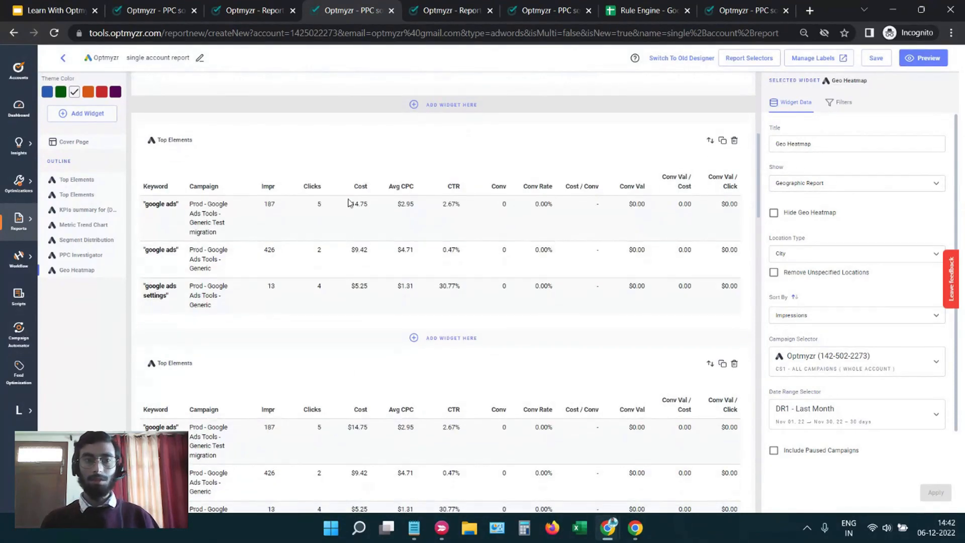
{"action": "left_click", "coordinate": [348, 201]}
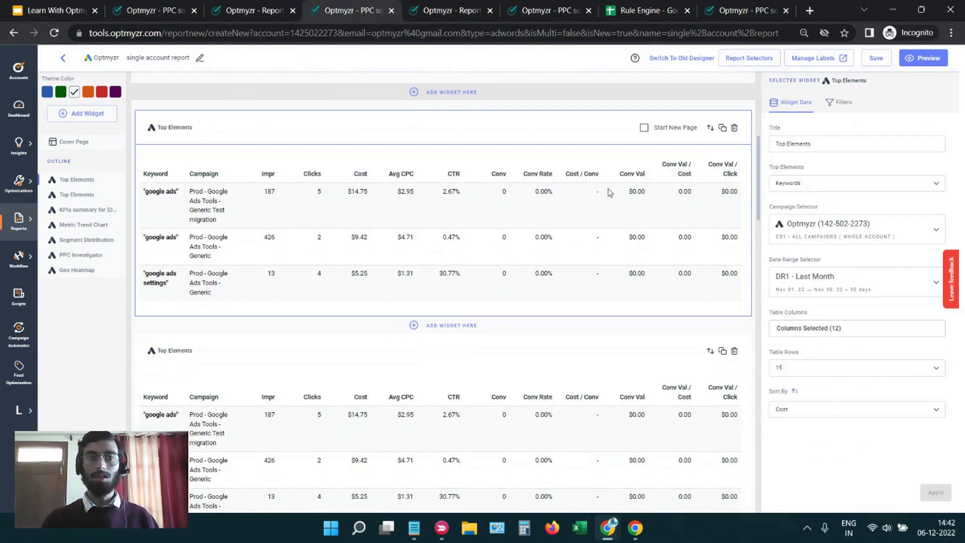
{"action": "left_click", "coordinate": [796, 185]}
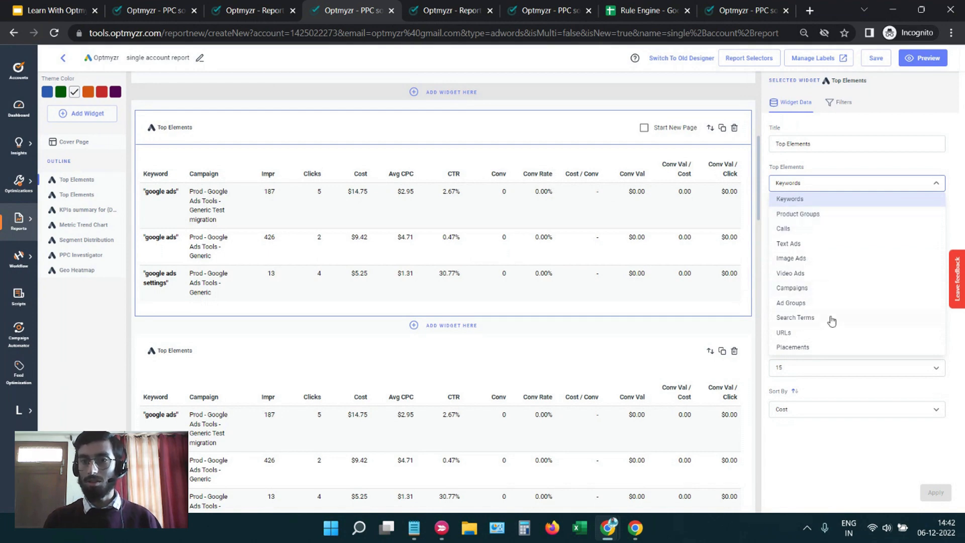
{"action": "left_click", "coordinate": [714, 220]}
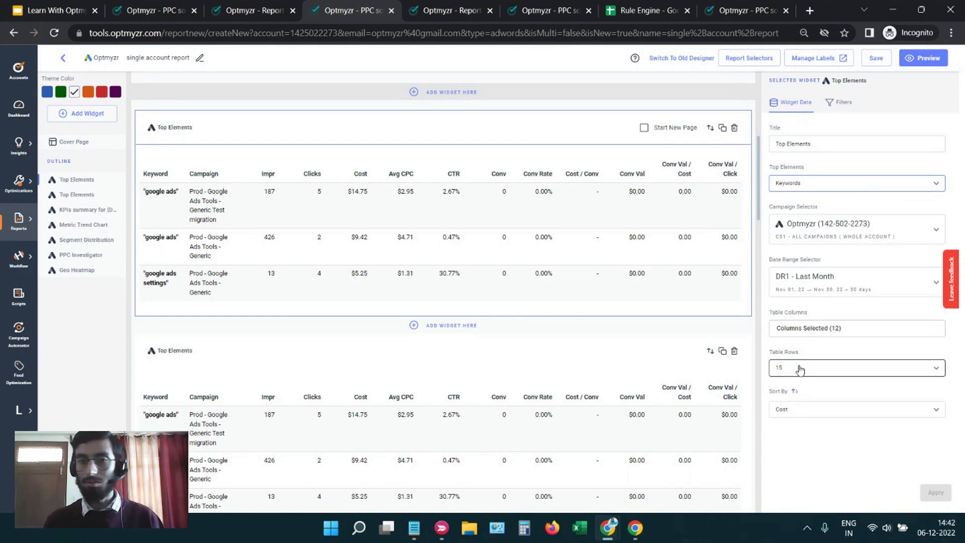
Look over the report down to the PPC Investigator, and check the Google Ads Data Insights widgets on offer without adding any.
{"action": "scroll", "coordinate": [405, 265], "scroll_direction": "down", "scroll_amount": 5}
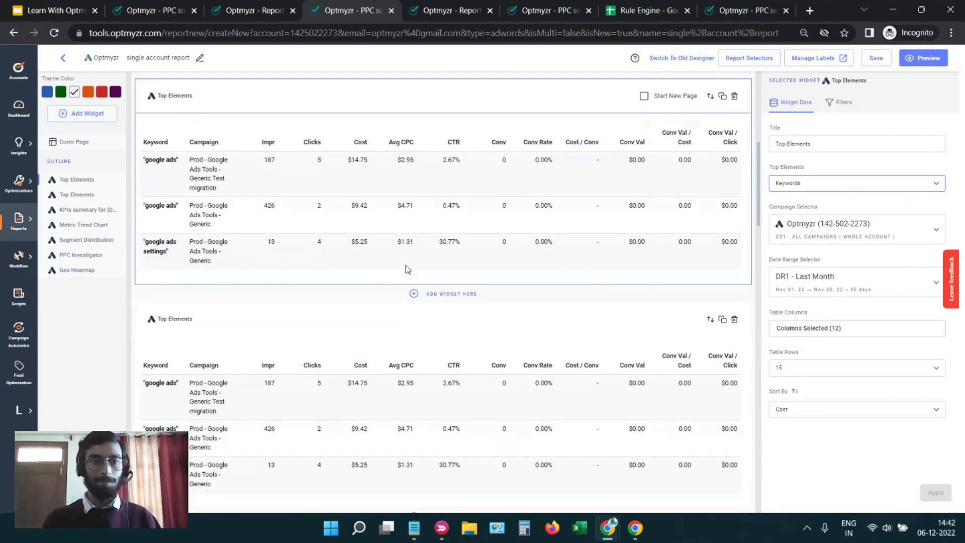
{"action": "scroll", "coordinate": [406, 264], "scroll_direction": "down", "scroll_amount": 4}
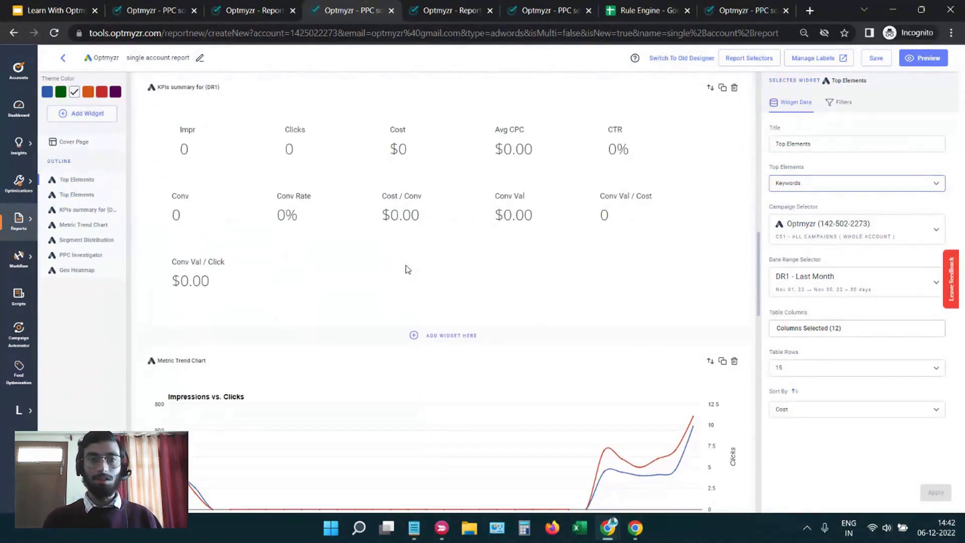
{"action": "scroll", "coordinate": [361, 249], "scroll_direction": "up", "scroll_amount": 3}
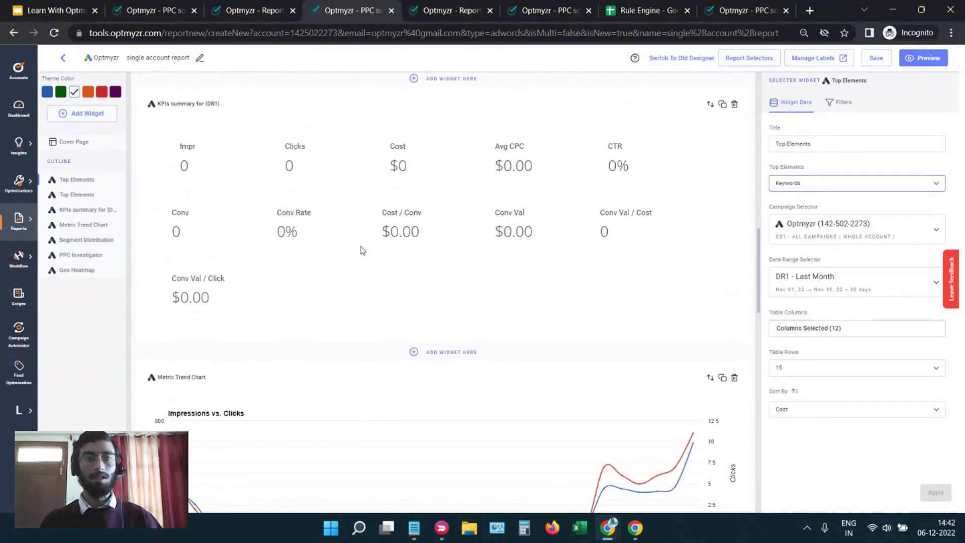
{"action": "scroll", "coordinate": [361, 249], "scroll_direction": "down", "scroll_amount": 2}
{"action": "scroll", "coordinate": [360, 249], "scroll_direction": "down", "scroll_amount": 10}
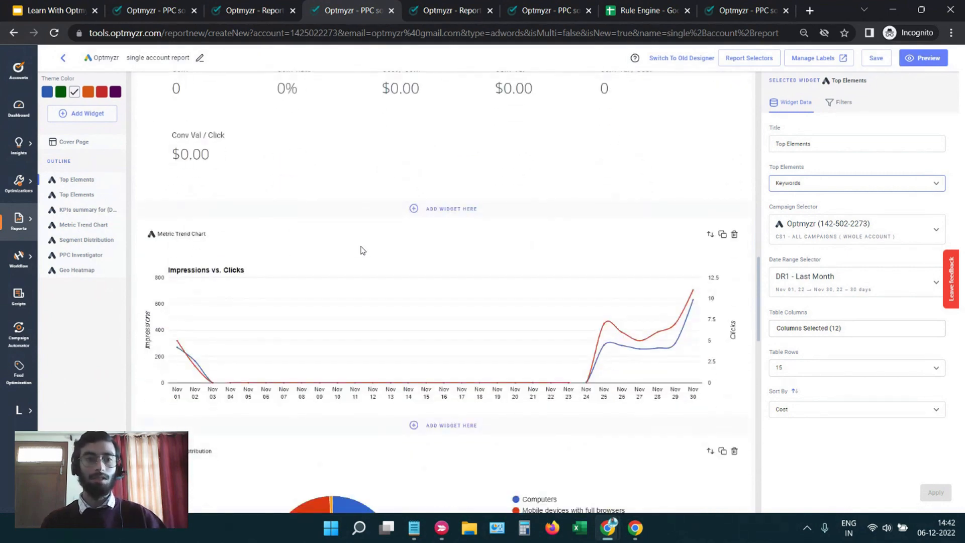
{"action": "scroll", "coordinate": [361, 250], "scroll_direction": "down", "scroll_amount": 4}
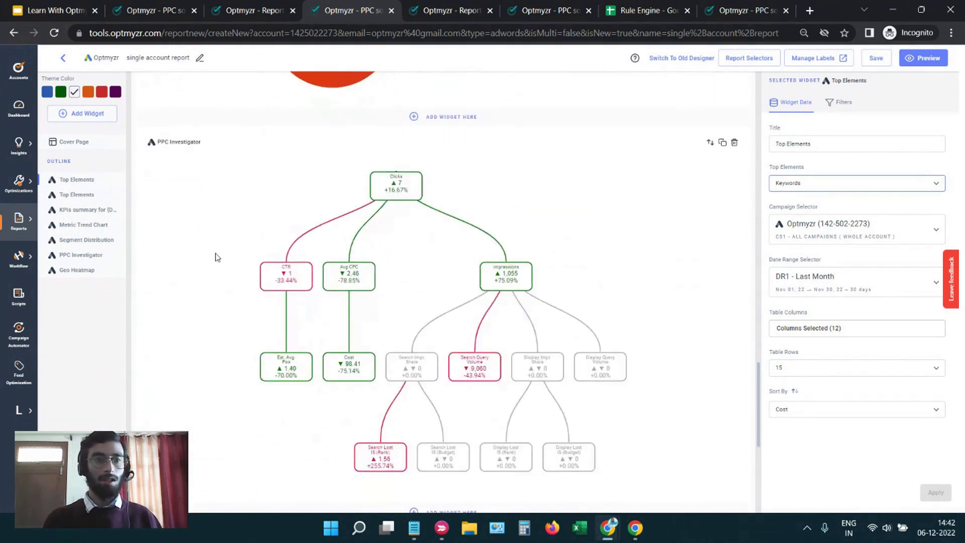
{"action": "left_click", "coordinate": [79, 113]}
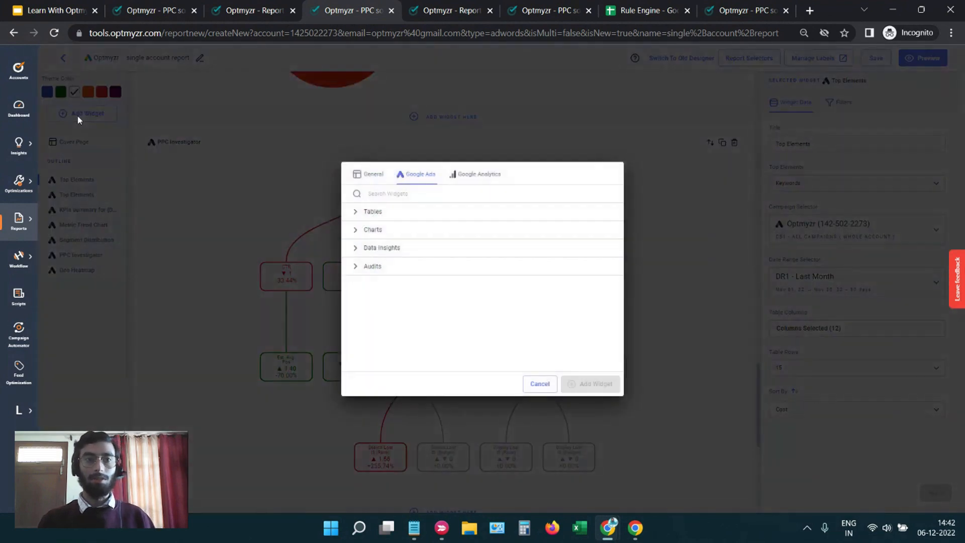
{"action": "left_click", "coordinate": [397, 246]}
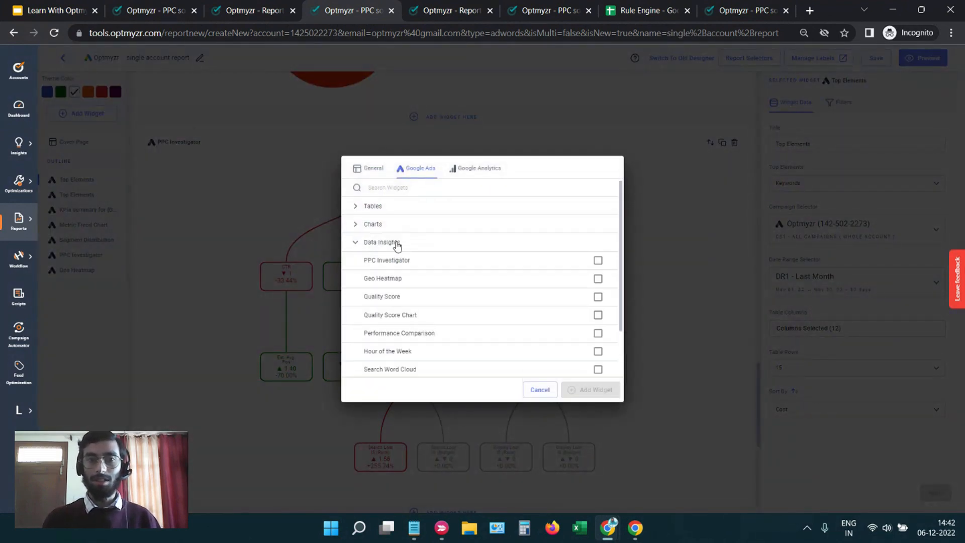
{"action": "left_click", "coordinate": [537, 390]}
Select the PPC Investigator widget and examine its clicks breakdown tree and comparison date ranges down to the lowest branches.
{"action": "left_click", "coordinate": [425, 265]}
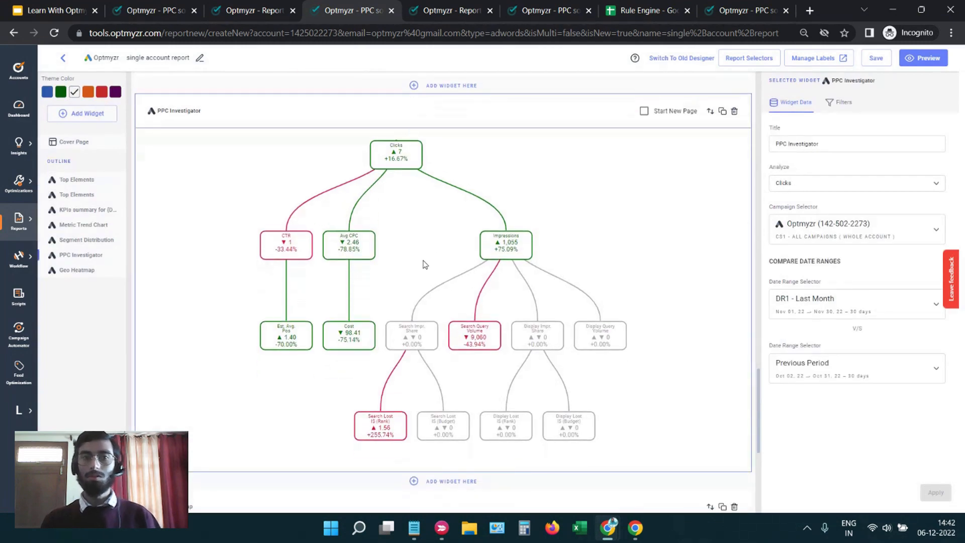
{"action": "scroll", "coordinate": [425, 265], "scroll_direction": "down", "scroll_amount": 1}
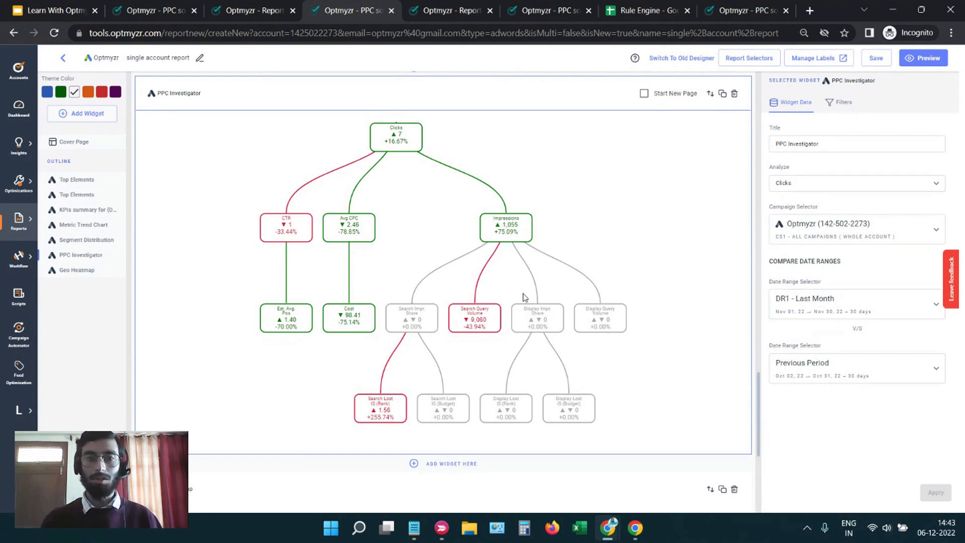
{"action": "scroll", "coordinate": [470, 287], "scroll_direction": "down", "scroll_amount": 1}
{"action": "scroll", "coordinate": [484, 251], "scroll_direction": "up", "scroll_amount": 1}
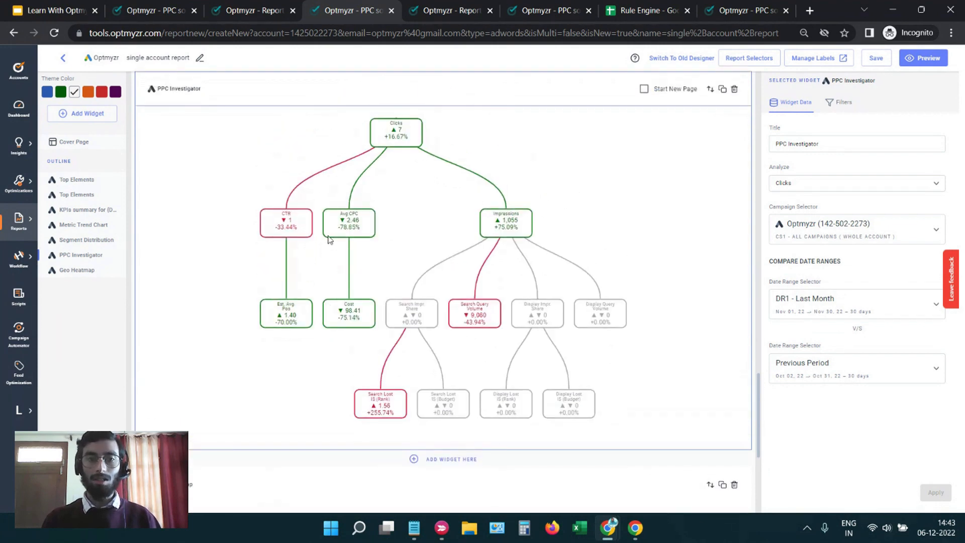
{"action": "scroll", "coordinate": [444, 327], "scroll_direction": "down", "scroll_amount": 1}
{"action": "scroll", "coordinate": [446, 329], "scroll_direction": "up", "scroll_amount": 1}
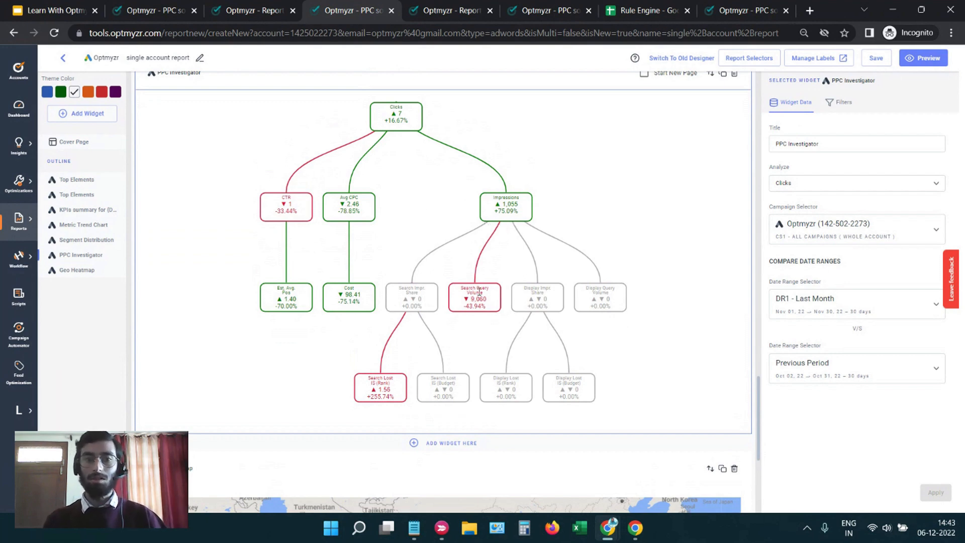
{"action": "scroll", "coordinate": [468, 300], "scroll_direction": "down", "scroll_amount": 1}
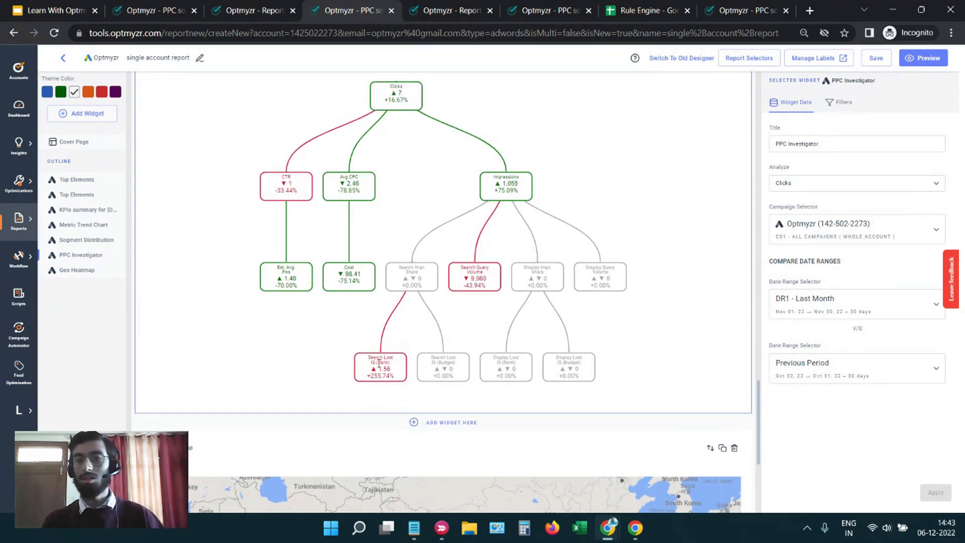
{"action": "scroll", "coordinate": [304, 289], "scroll_direction": "down", "scroll_amount": 5}
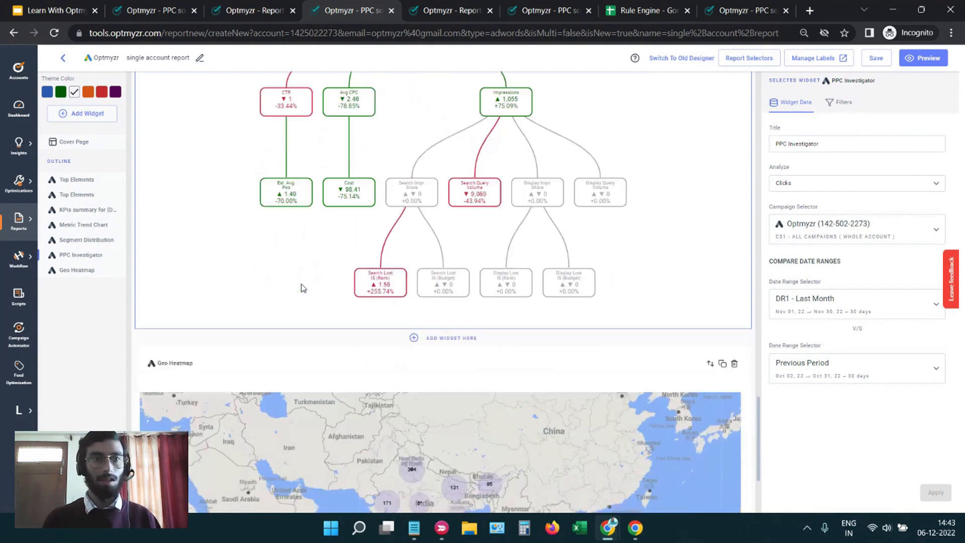
Review the single account report's cover page, its preview and the sample Executive Annual Report, and return to the report designer.
{"action": "scroll", "coordinate": [301, 283], "scroll_direction": "up", "scroll_amount": 20}
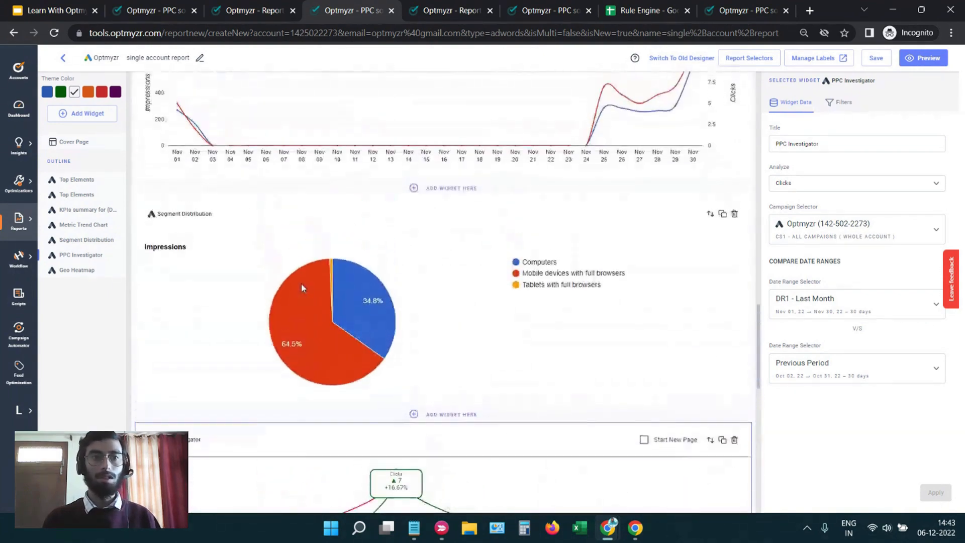
{"action": "scroll", "coordinate": [301, 284], "scroll_direction": "up", "scroll_amount": 1}
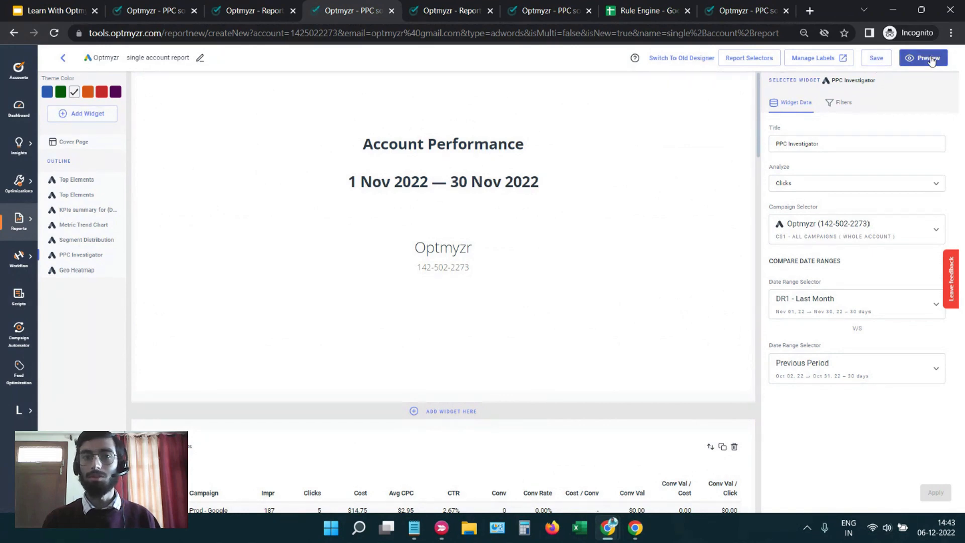
{"action": "left_click", "coordinate": [444, 6]}
{"action": "scroll", "coordinate": [515, 241], "scroll_direction": "up", "scroll_amount": 5}
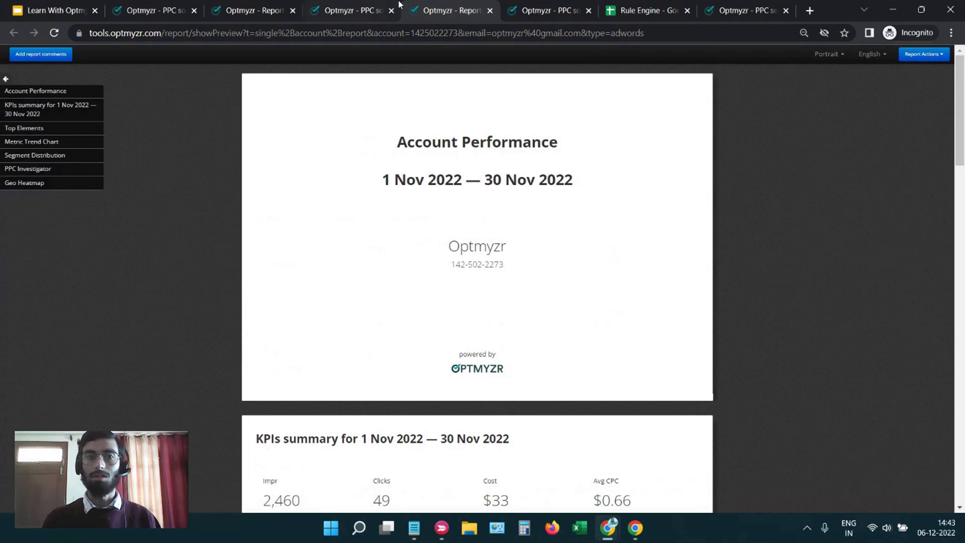
{"action": "left_click", "coordinate": [335, 5]}
{"action": "left_click", "coordinate": [254, 10]}
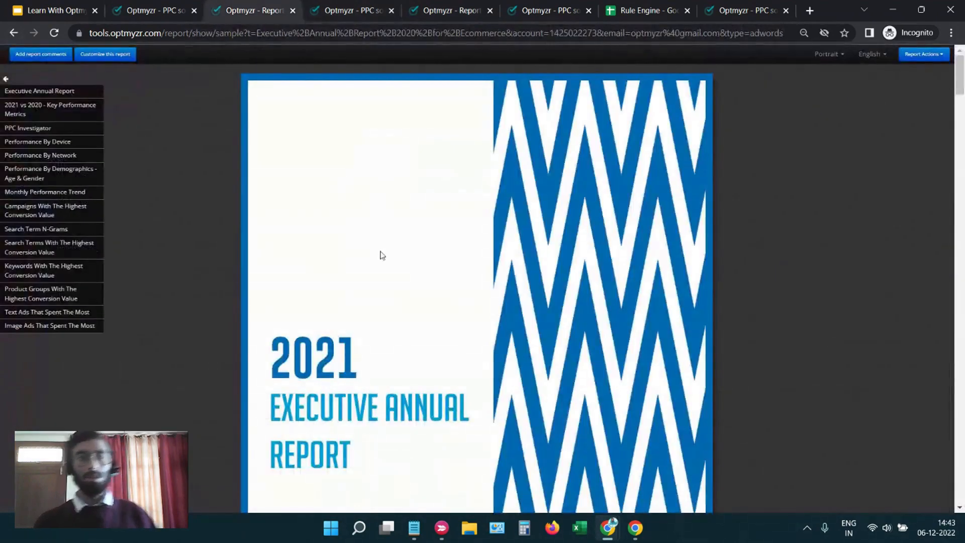
{"action": "left_click", "coordinate": [352, 10]}
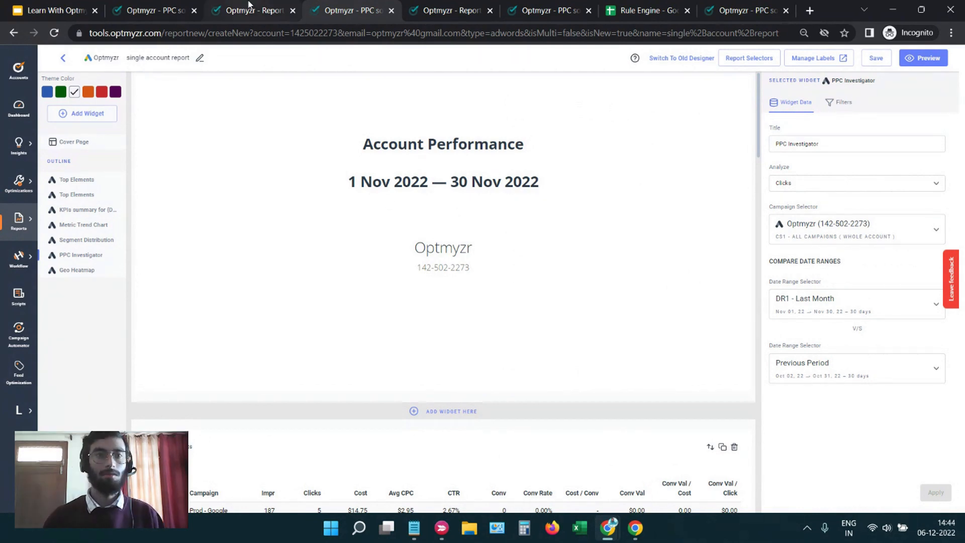
On the Report Templates page, dismiss the single account naming dialog and start a new multi account template named test.
{"action": "left_click", "coordinate": [187, 5]}
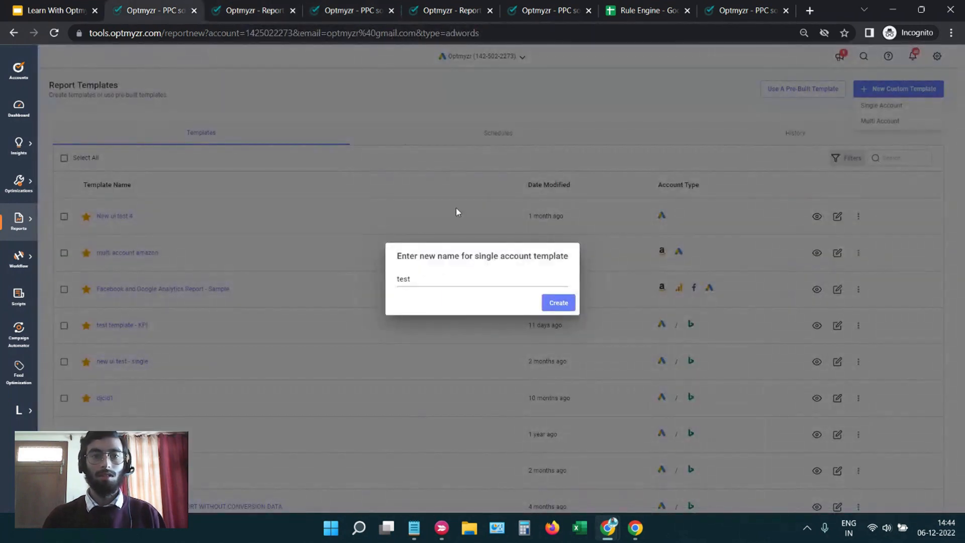
{"action": "left_click", "coordinate": [476, 217]}
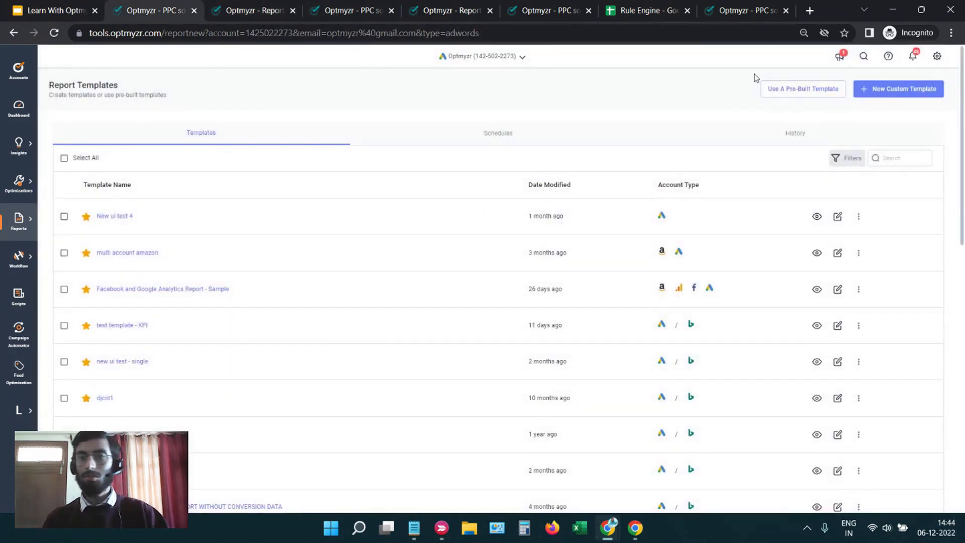
{"action": "left_click", "coordinate": [900, 92]}
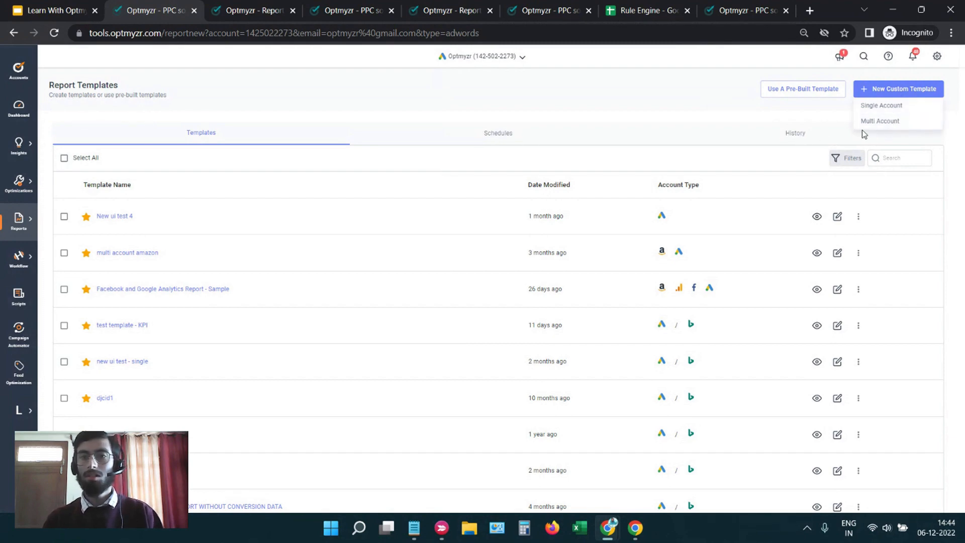
{"action": "left_click", "coordinate": [880, 121]}
{"action": "left_click", "coordinate": [440, 284]}
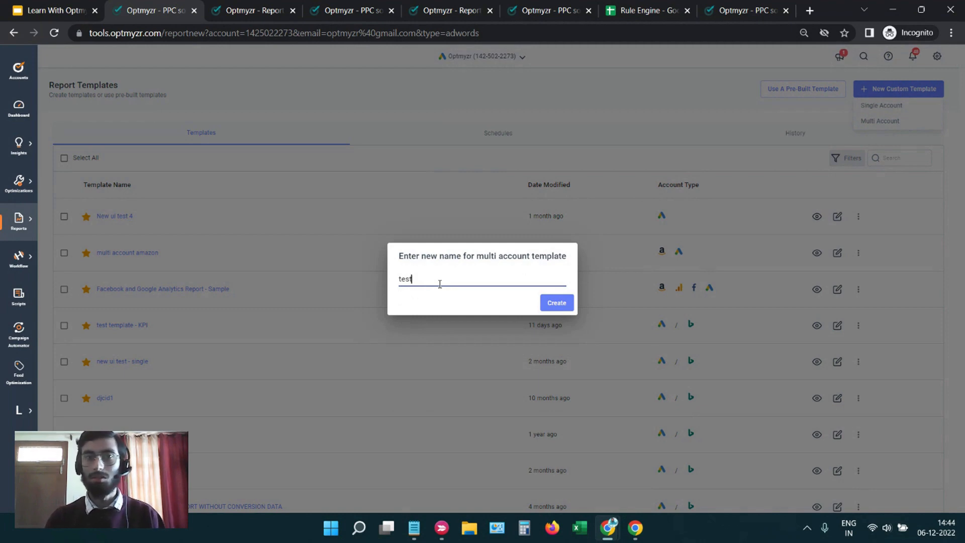
Switch to the multi-account report designer and look through the Multi, Google Ads, Google Analytics and Microsoft Ads widgets available to add.
{"action": "left_click", "coordinate": [442, 7]}
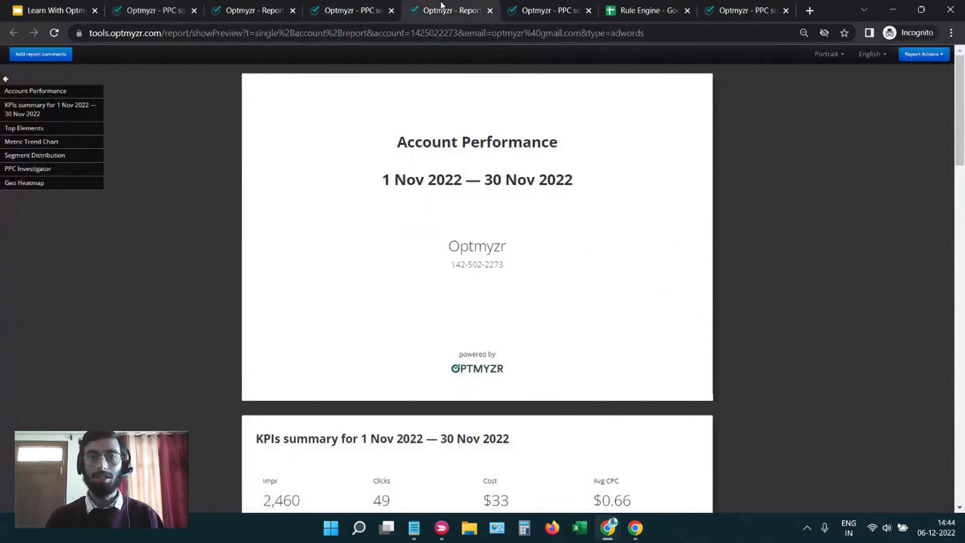
{"action": "left_click", "coordinate": [528, 9]}
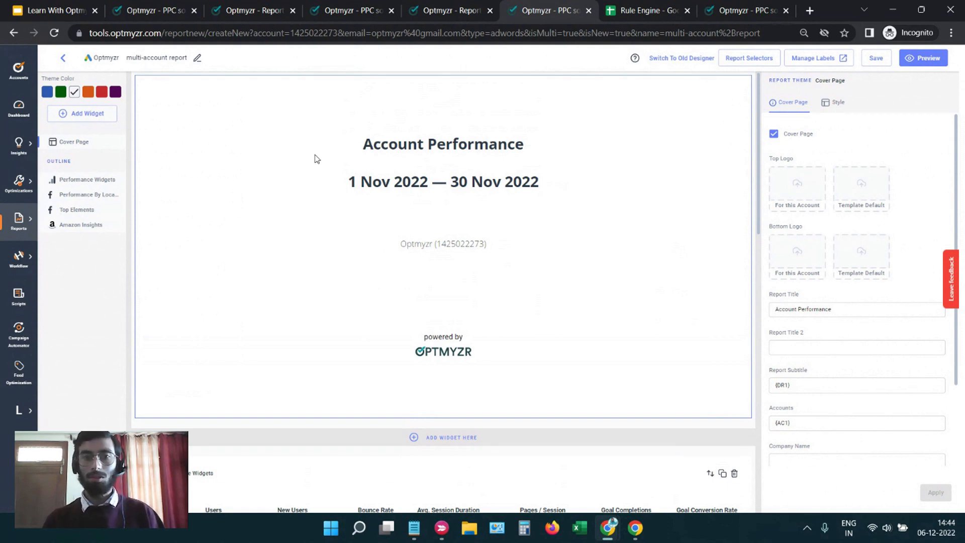
{"action": "left_click", "coordinate": [89, 117]}
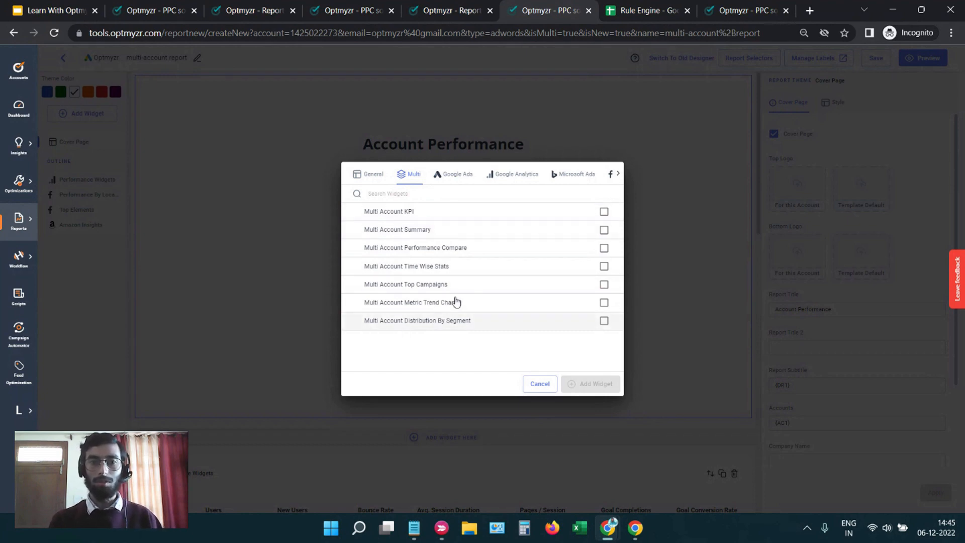
{"action": "left_click", "coordinate": [456, 184]}
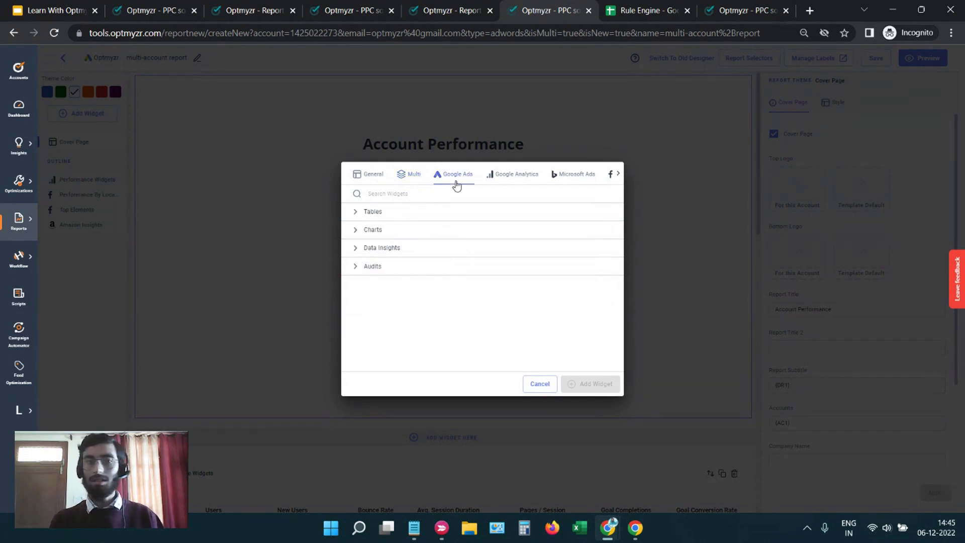
{"action": "left_click", "coordinate": [505, 177]}
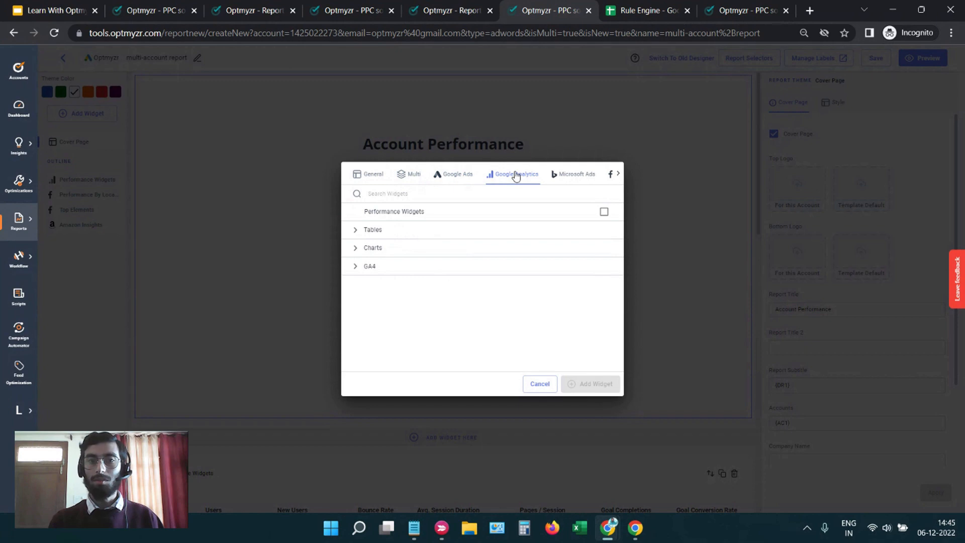
{"action": "left_click", "coordinate": [572, 180]}
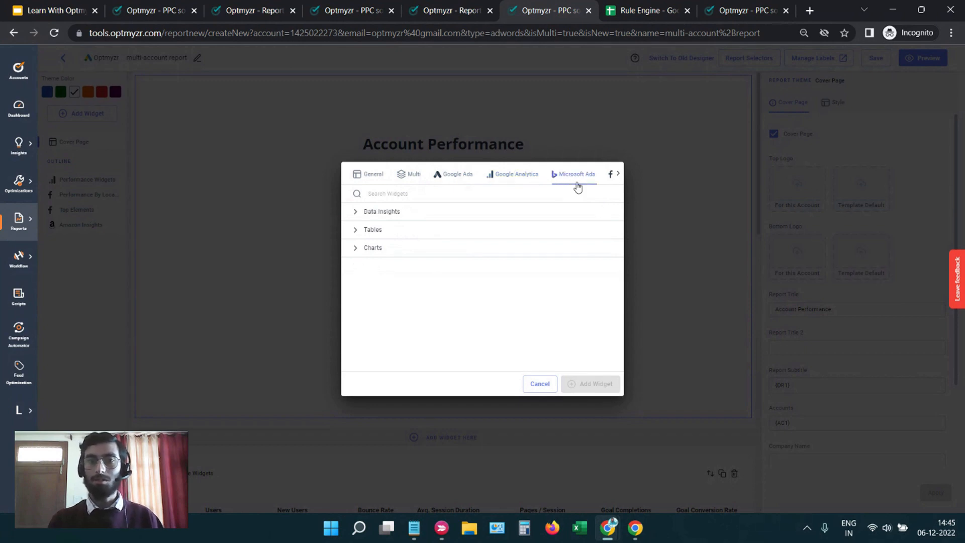
Look through the Facebook Ads widgets available to add, covering the Tables, Charts and TopElements groups.
{"action": "scroll", "coordinate": [577, 182], "scroll_direction": "right", "scroll_amount": 3}
{"action": "left_click", "coordinate": [527, 181]}
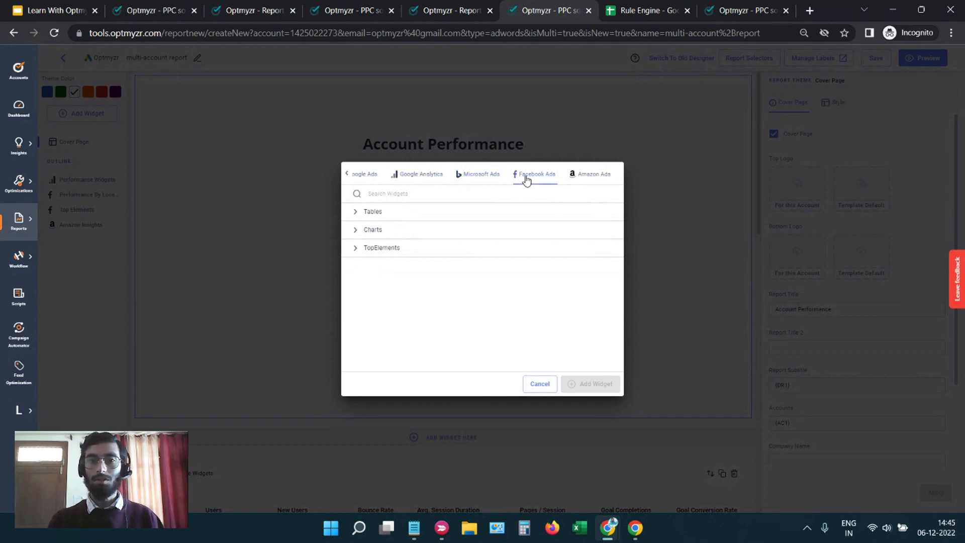
{"action": "left_click", "coordinate": [432, 217]}
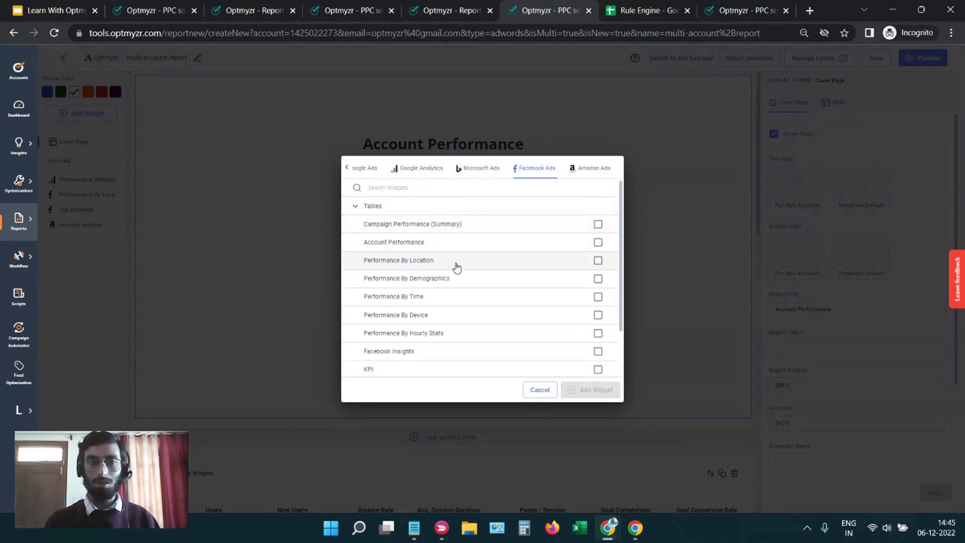
{"action": "scroll", "coordinate": [463, 300], "scroll_direction": "down", "scroll_amount": 1}
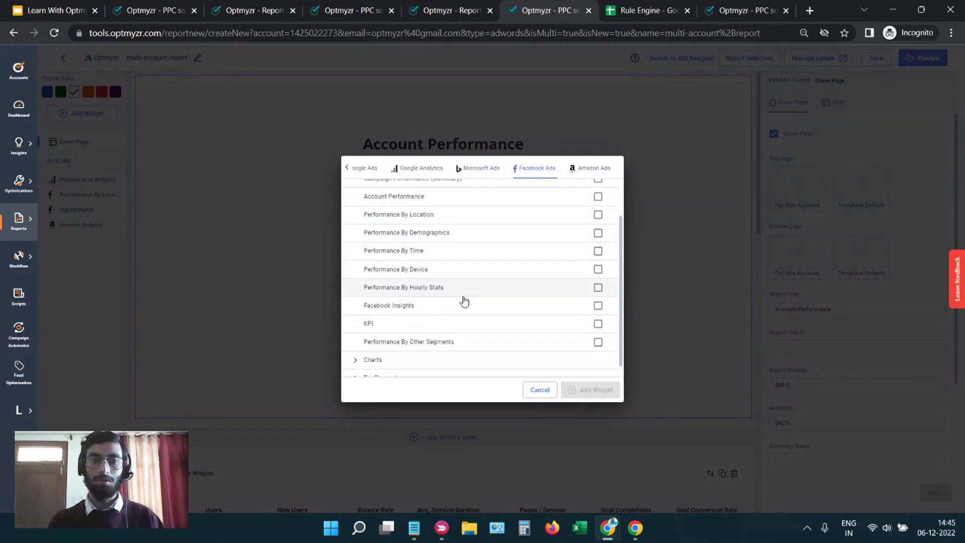
{"action": "scroll", "coordinate": [464, 300], "scroll_direction": "down", "scroll_amount": 1}
{"action": "scroll", "coordinate": [464, 300], "scroll_direction": "up", "scroll_amount": 2}
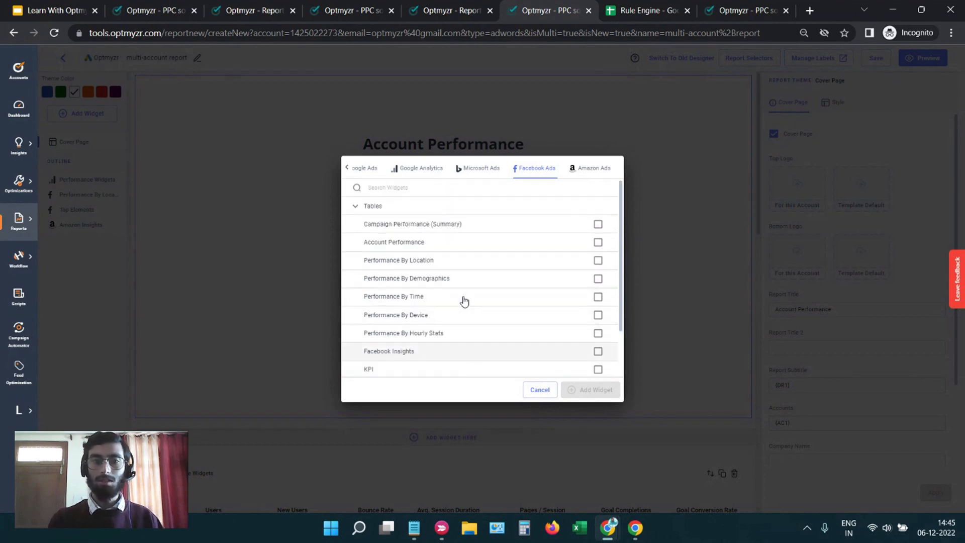
{"action": "left_click", "coordinate": [441, 211]}
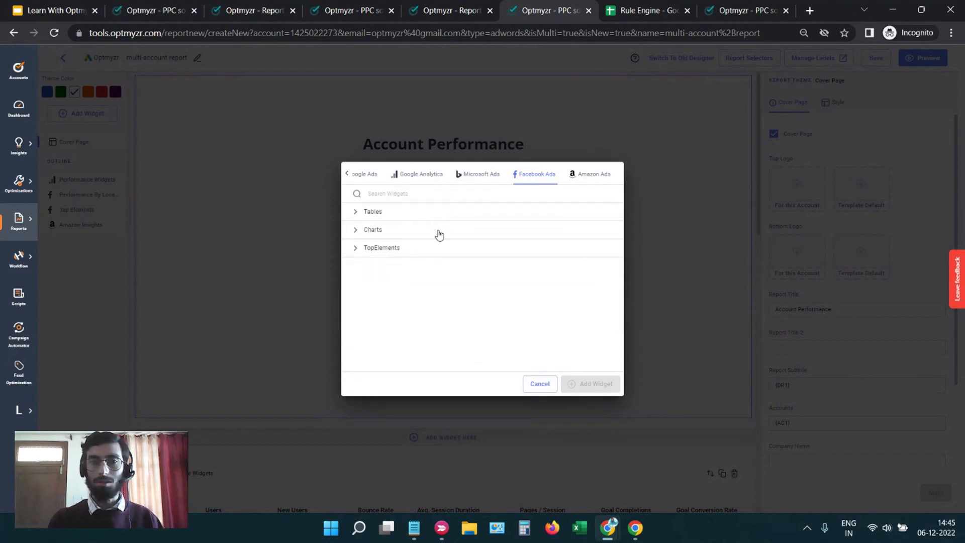
{"action": "left_click", "coordinate": [437, 230]}
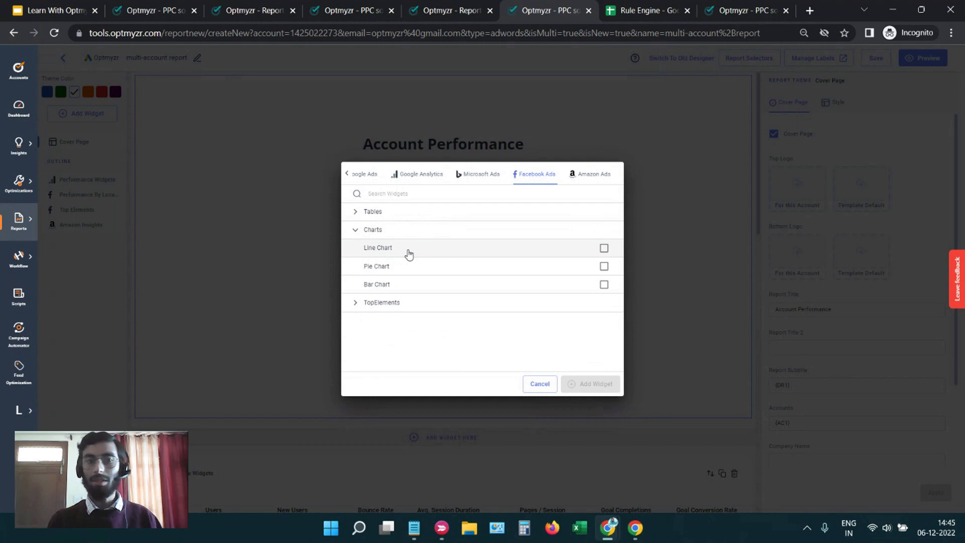
{"action": "left_click", "coordinate": [399, 231]}
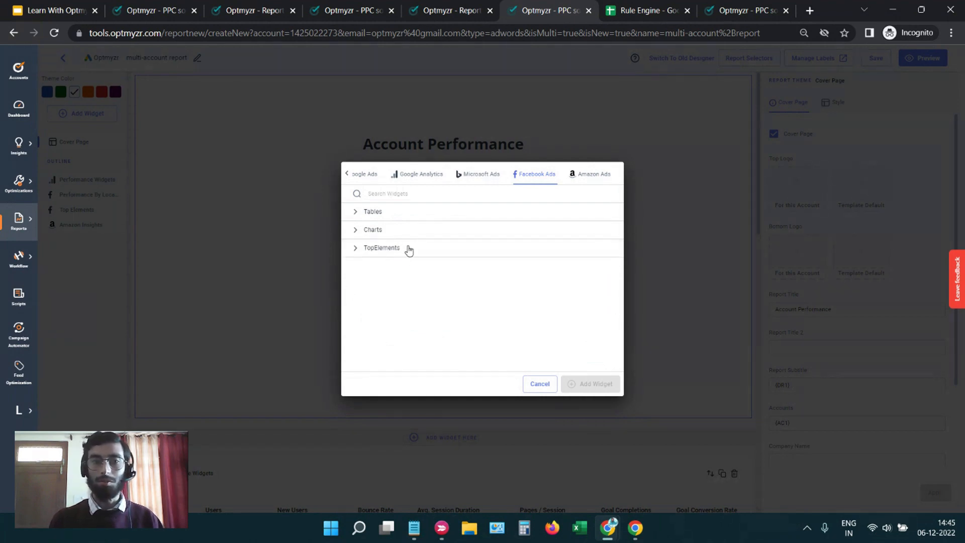
{"action": "left_click", "coordinate": [409, 249]}
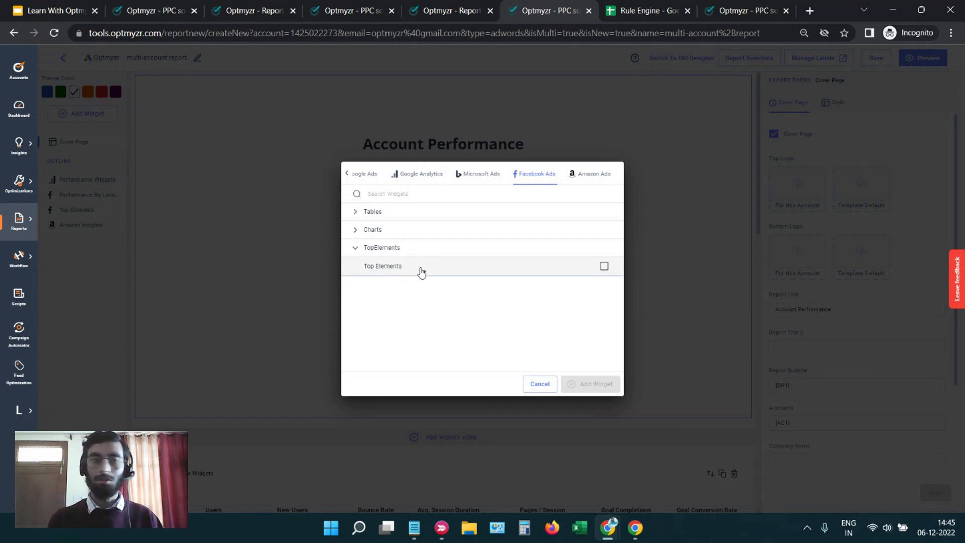
Check the Amazon Ads table widgets available to add and close the widget selection without adding any.
{"action": "left_click", "coordinate": [591, 173]}
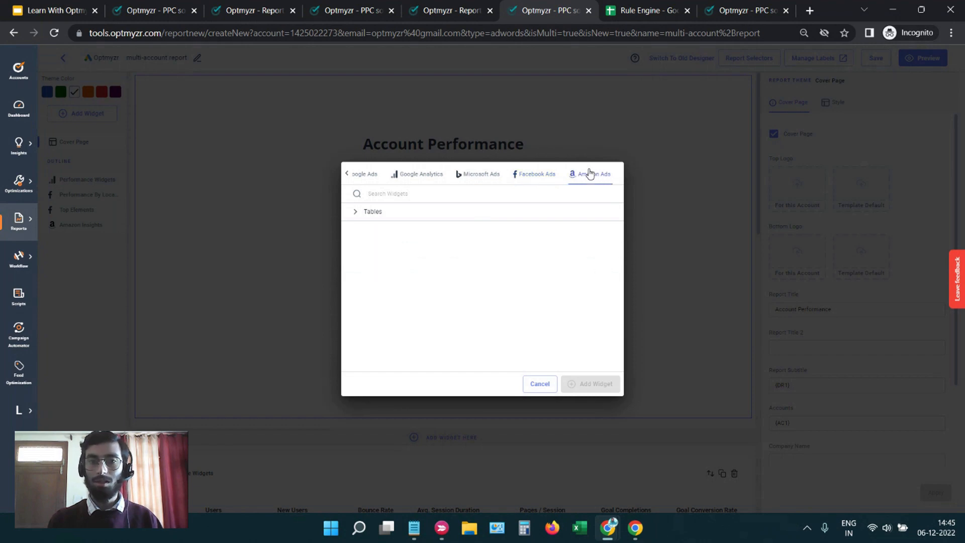
{"action": "left_click", "coordinate": [391, 218]}
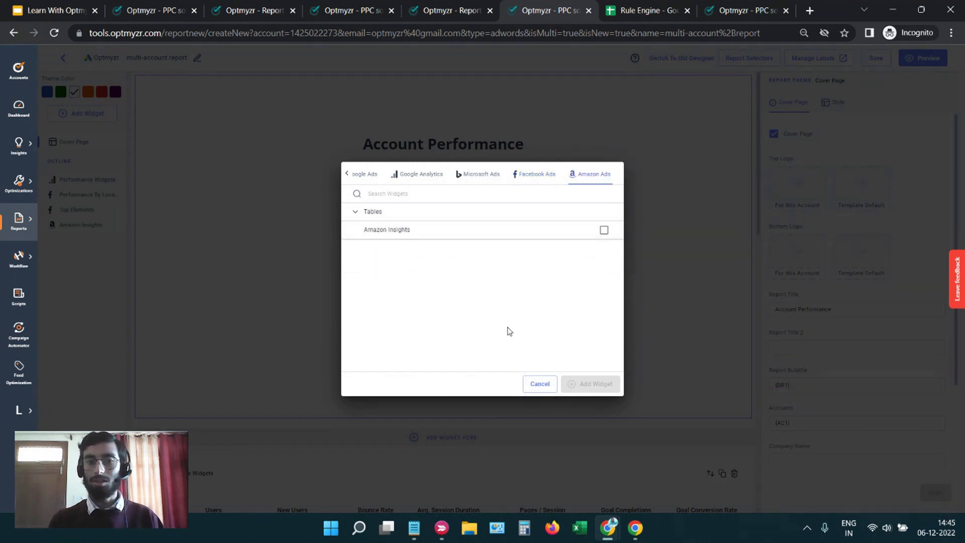
{"action": "left_click", "coordinate": [540, 385]}
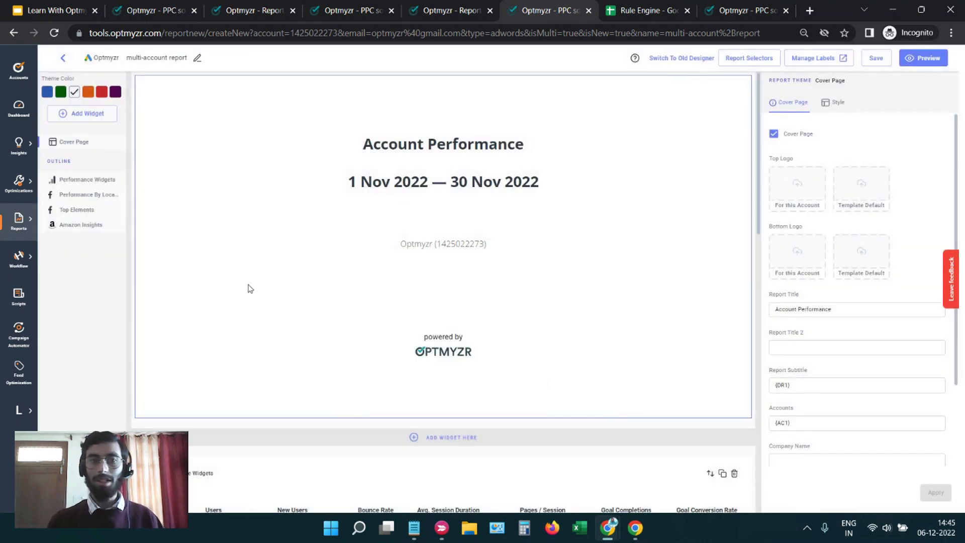
Review the report's Amazon Insights, Top Elements and Performance By Location widgets, ending with the Performance Widgets selected.
{"action": "scroll", "coordinate": [250, 289], "scroll_direction": "down", "scroll_amount": 3}
{"action": "left_click", "coordinate": [288, 358]}
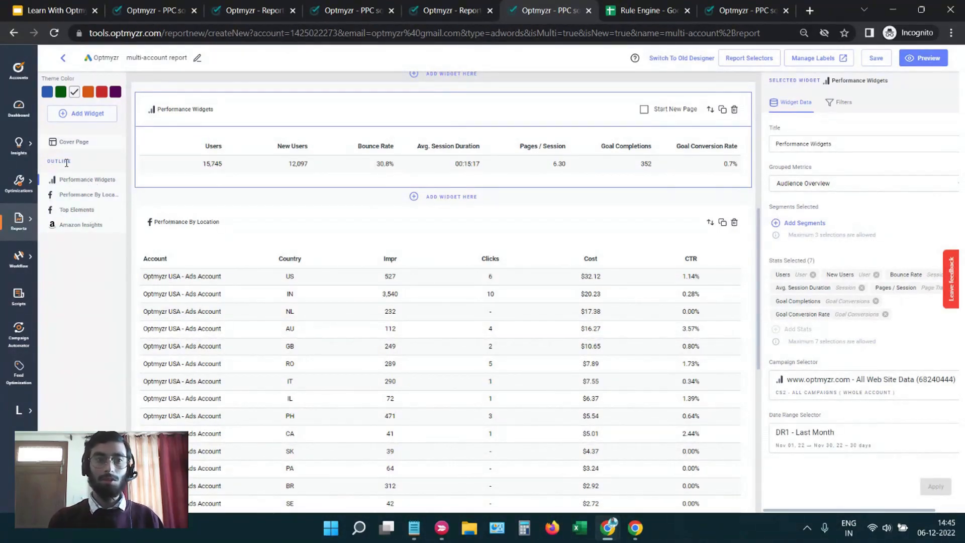
{"action": "left_click", "coordinate": [70, 230]}
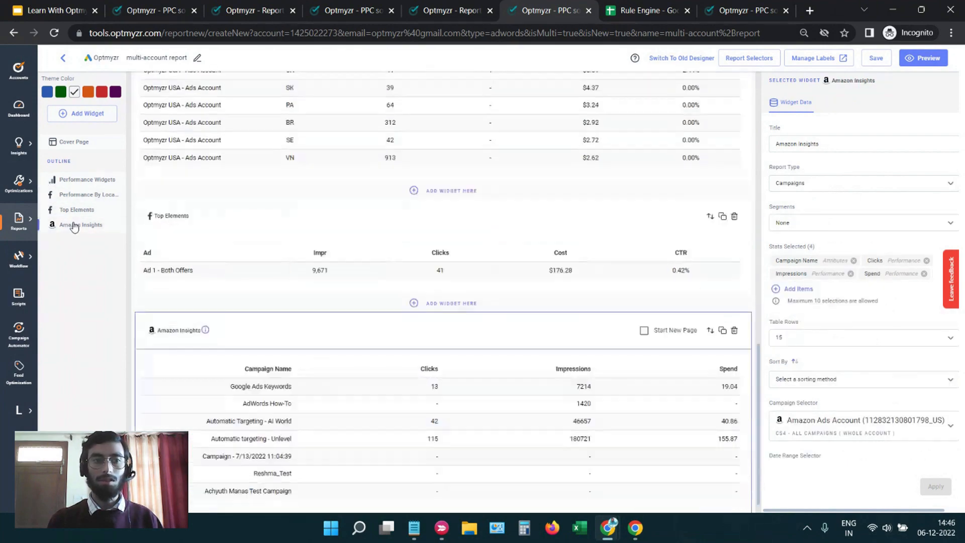
{"action": "left_click", "coordinate": [78, 210]}
{"action": "left_click", "coordinate": [79, 195]}
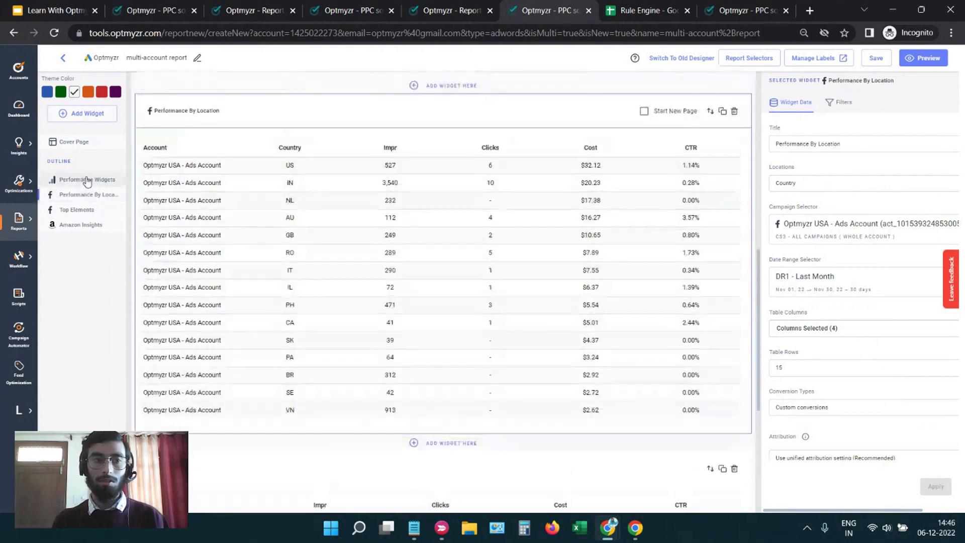
{"action": "left_click", "coordinate": [80, 180]}
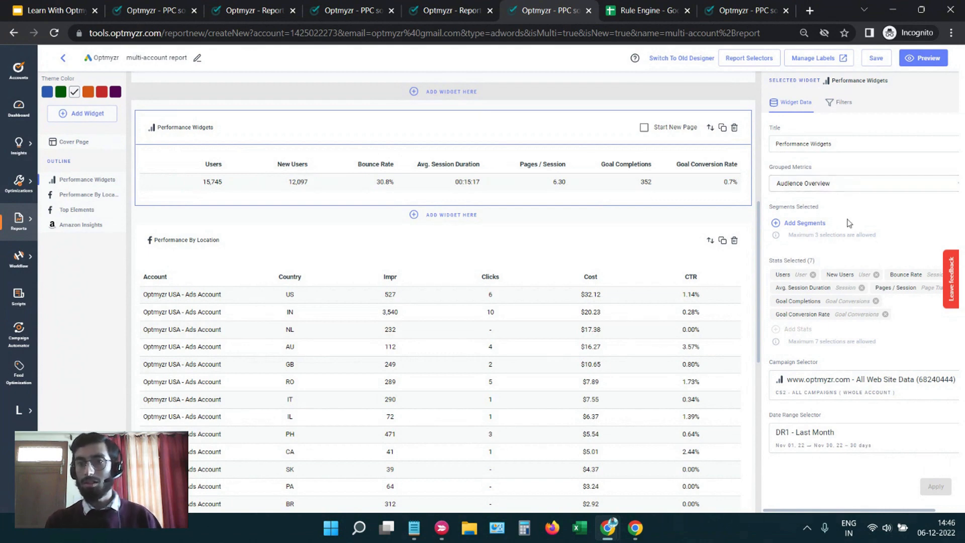
Remove the Goal Conversion Rate stat from the Performance Widgets and browse the stats available to add without choosing any.
{"action": "scroll", "coordinate": [855, 220], "scroll_direction": "down", "scroll_amount": 1}
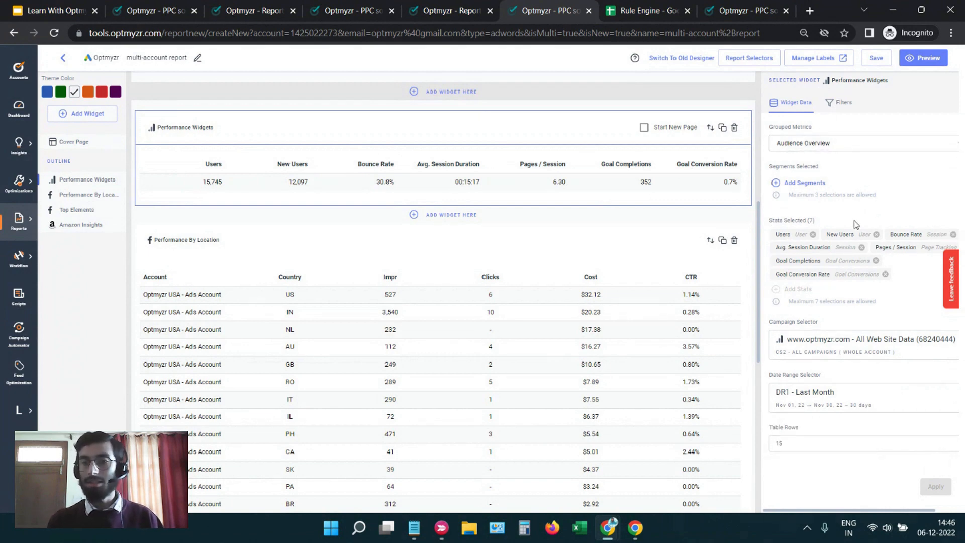
{"action": "left_click", "coordinate": [885, 274]}
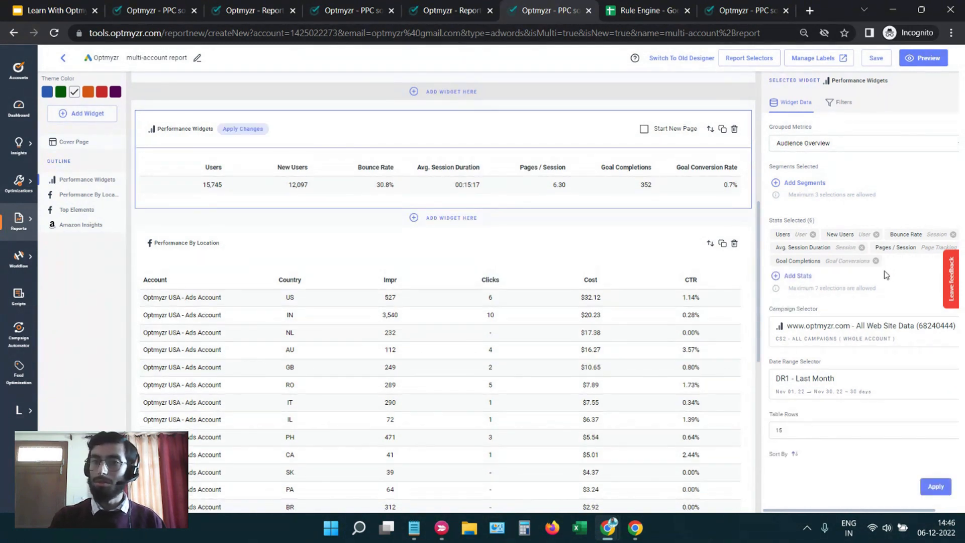
{"action": "left_click", "coordinate": [802, 276]}
{"action": "scroll", "coordinate": [473, 277], "scroll_direction": "down", "scroll_amount": 10}
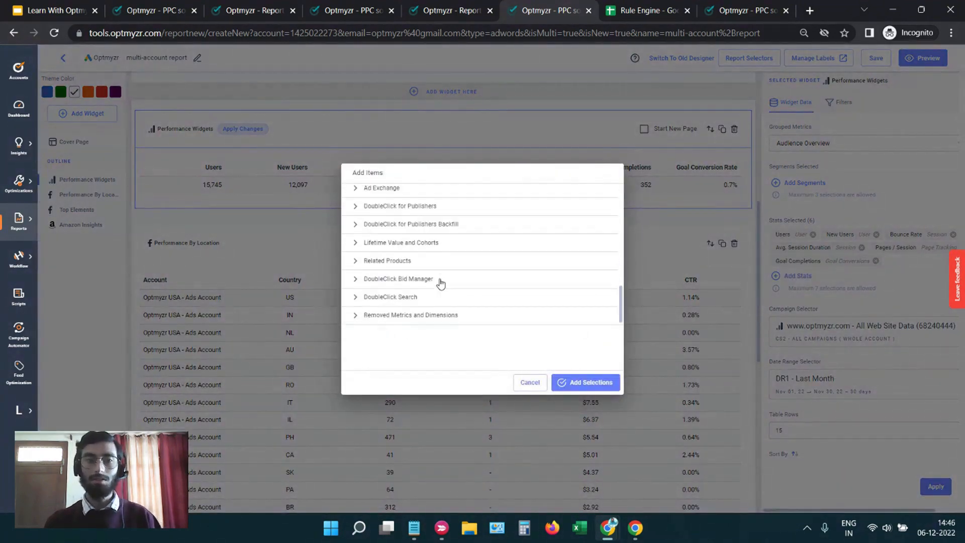
{"action": "scroll", "coordinate": [439, 281], "scroll_direction": "up", "scroll_amount": 10}
{"action": "left_click", "coordinate": [525, 384]}
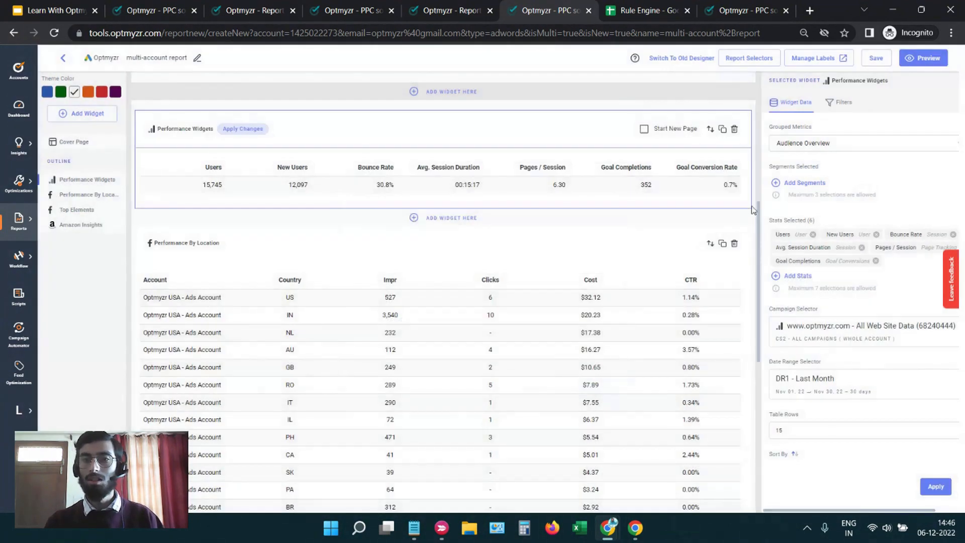
Browse the Grouped Metrics options of the Performance Widgets and stay on that widget, keeping its pending changes.
{"action": "left_click", "coordinate": [807, 146]}
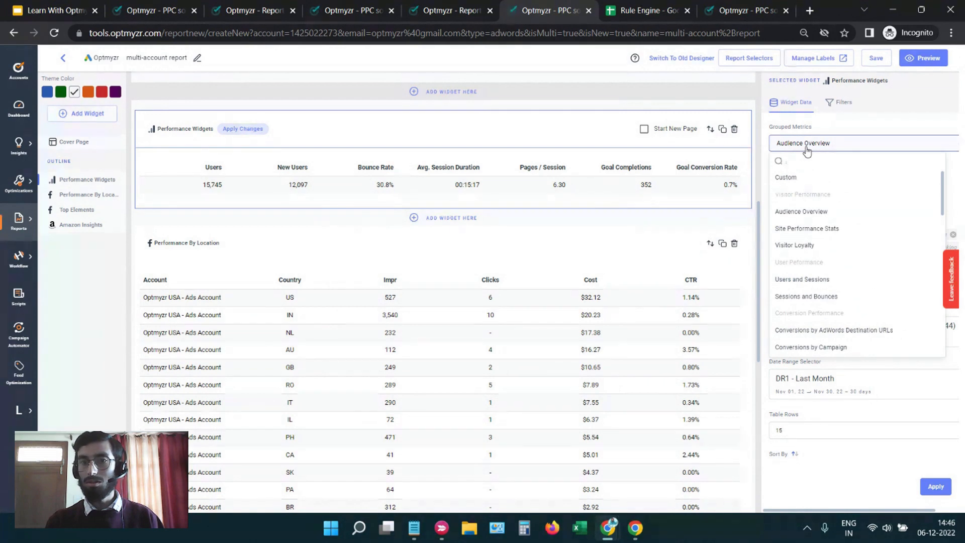
{"action": "scroll", "coordinate": [825, 249], "scroll_direction": "down", "scroll_amount": 2}
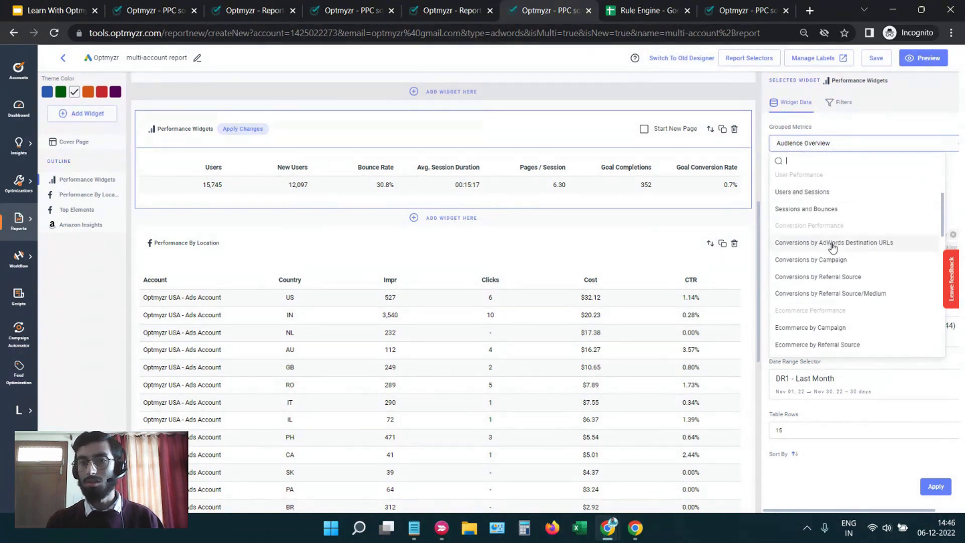
{"action": "scroll", "coordinate": [833, 246], "scroll_direction": "down", "scroll_amount": 2}
{"action": "left_click", "coordinate": [653, 241]}
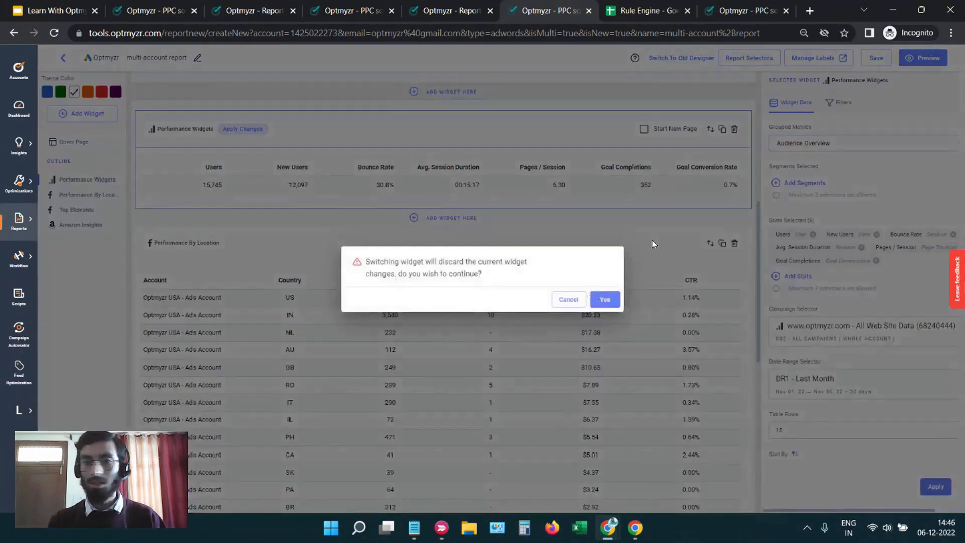
{"action": "left_click", "coordinate": [573, 300]}
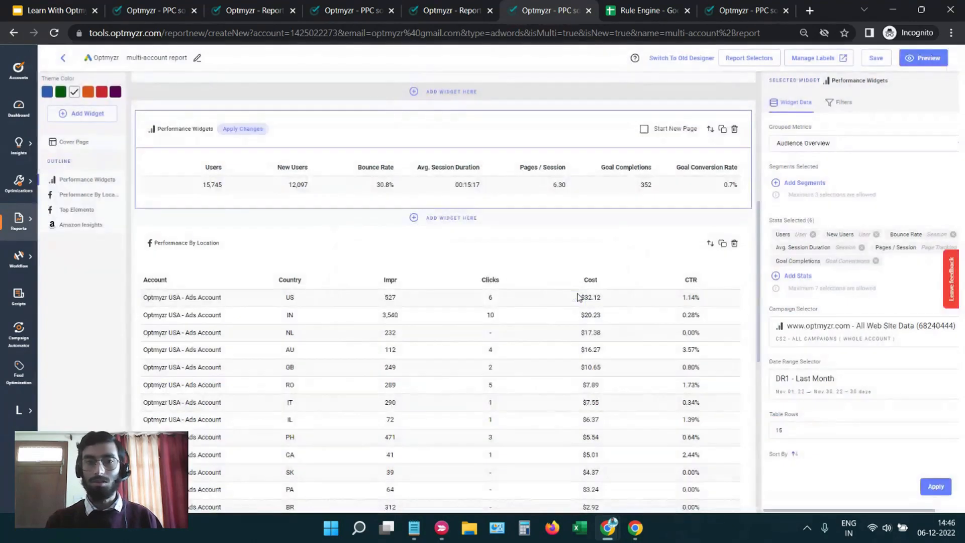
{"action": "scroll", "coordinate": [481, 301], "scroll_direction": "down", "scroll_amount": 1}
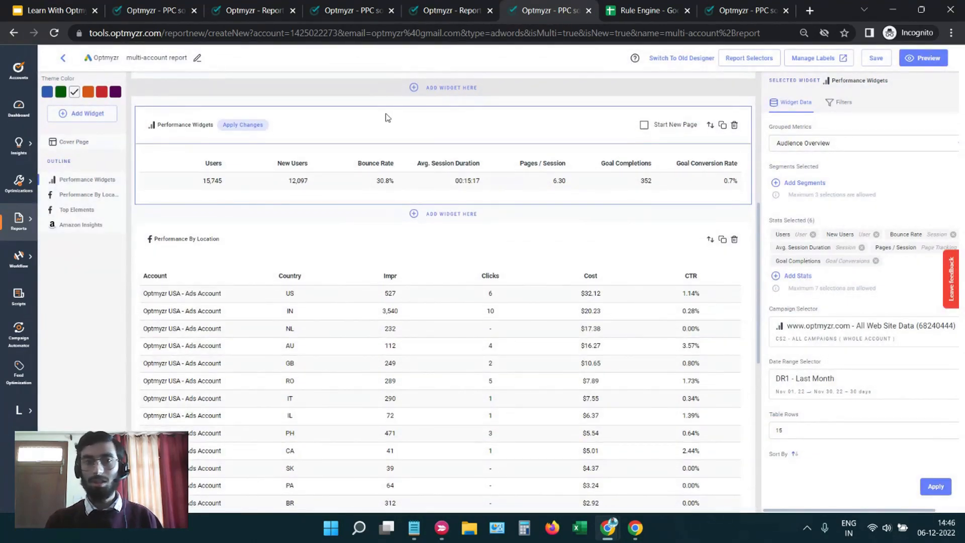
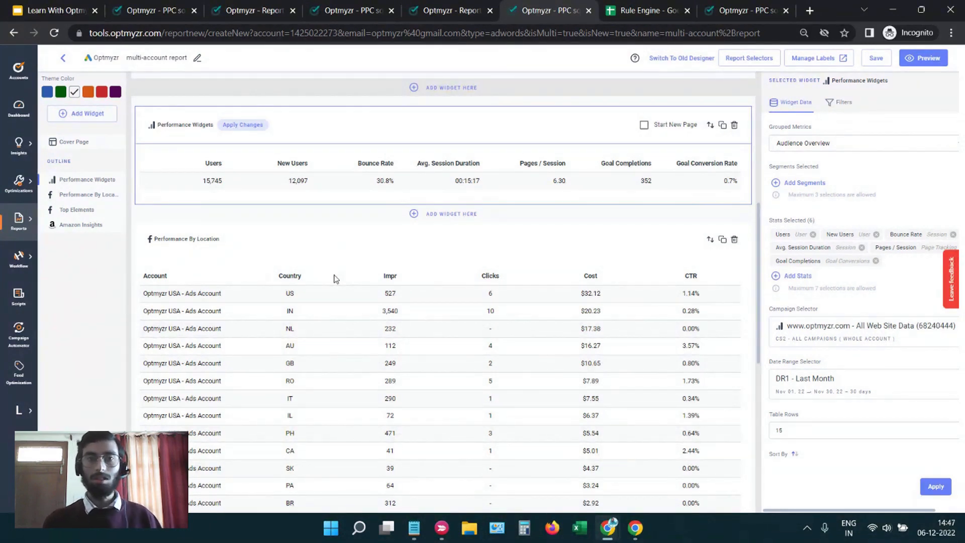
Switch to the Performance By Location widget, discarding the pending Performance Widgets changes, and review its country table.
{"action": "left_click", "coordinate": [365, 309]}
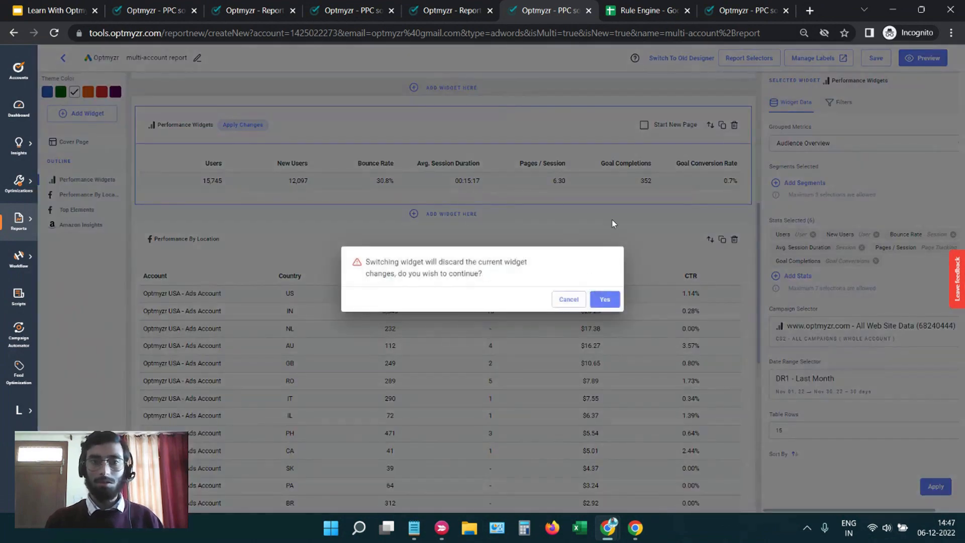
{"action": "left_click", "coordinate": [605, 299]}
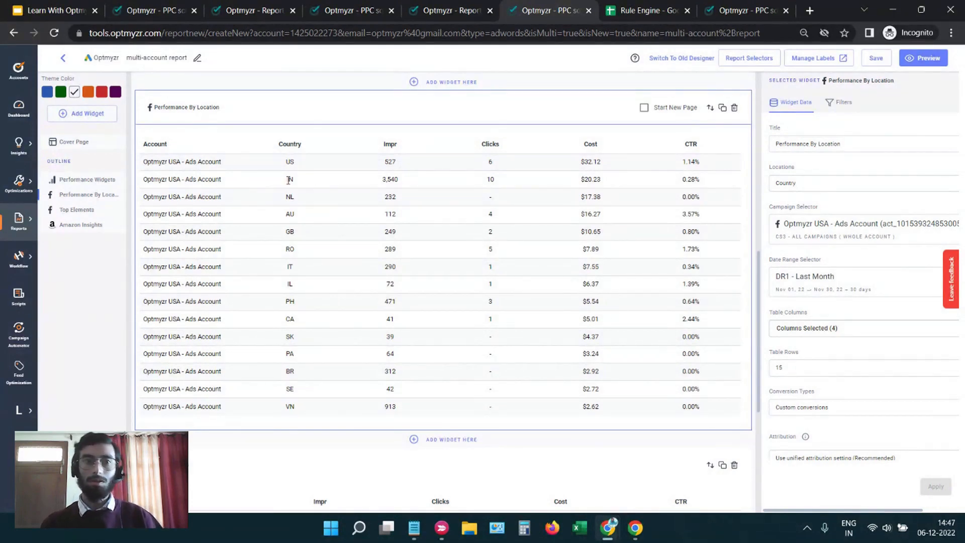
{"action": "scroll", "coordinate": [300, 207], "scroll_direction": "down", "scroll_amount": 5}
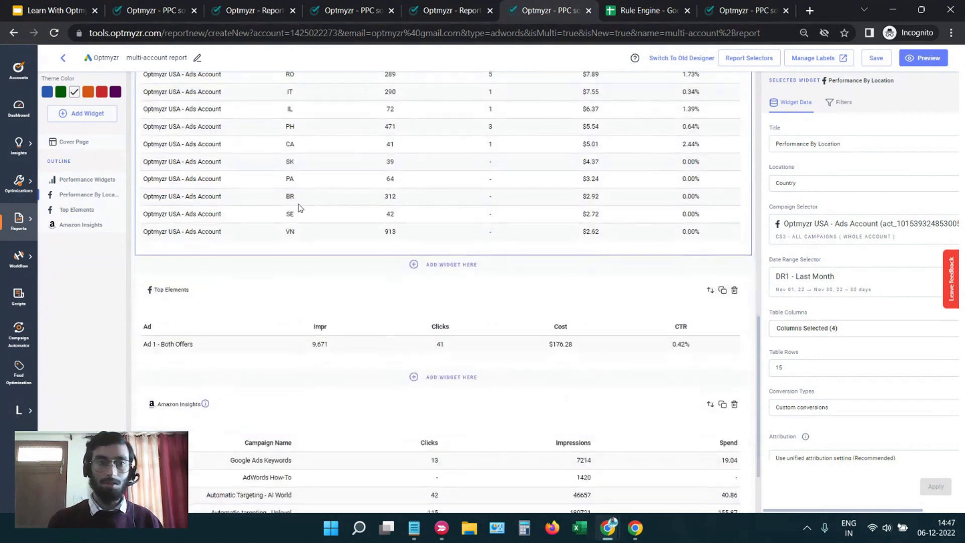
Select the Facebook Top Elements widget and check which element types it offers, leaving Ads selected.
{"action": "left_click", "coordinate": [255, 200]}
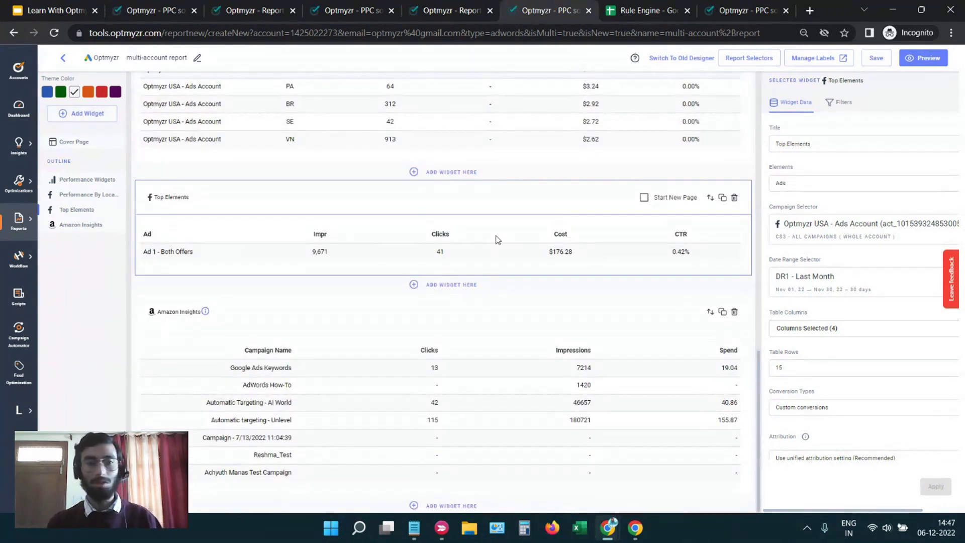
{"action": "left_click", "coordinate": [803, 183]}
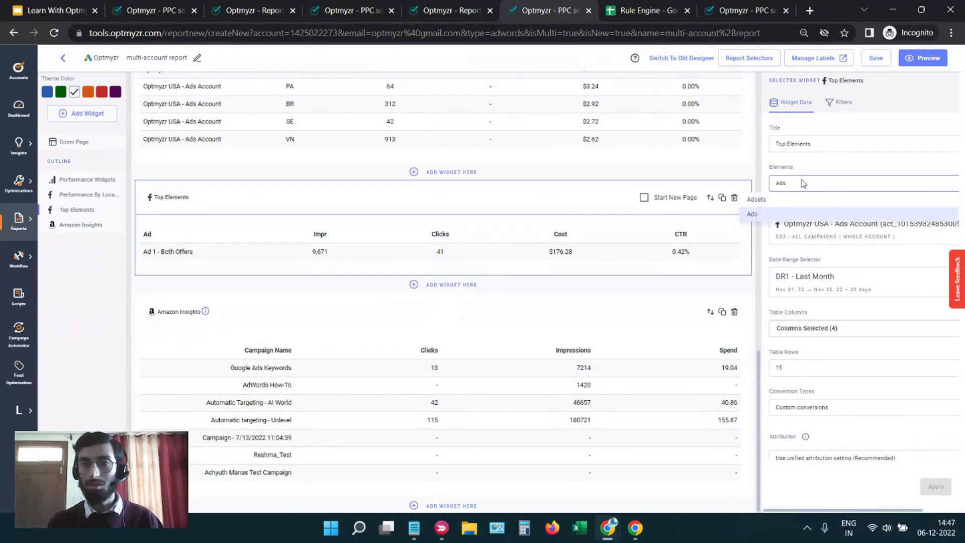
{"action": "left_click", "coordinate": [702, 157]}
Select the Amazon Insights widget, check its available report types while keeping Campaigns, and return to the report's cover page.
{"action": "left_click", "coordinate": [349, 330]}
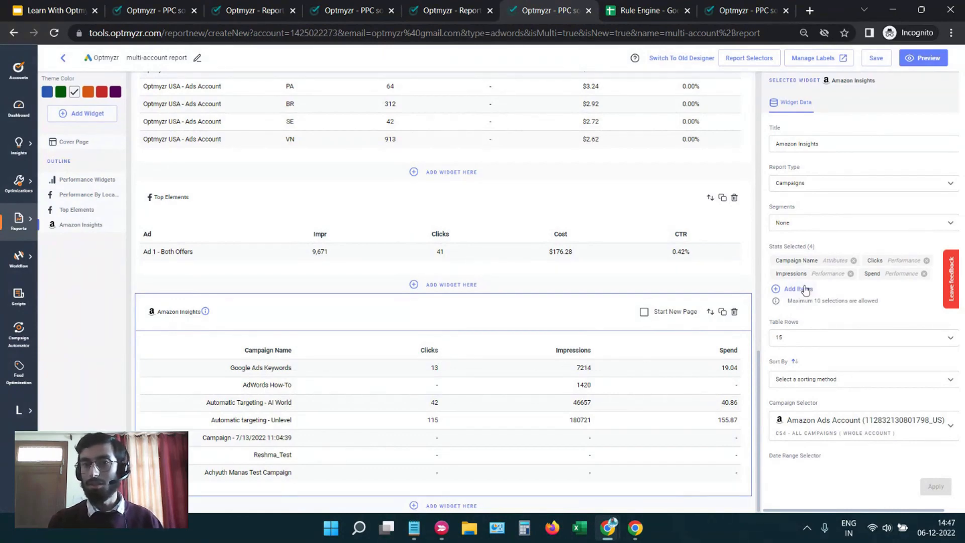
{"action": "left_click", "coordinate": [812, 184]}
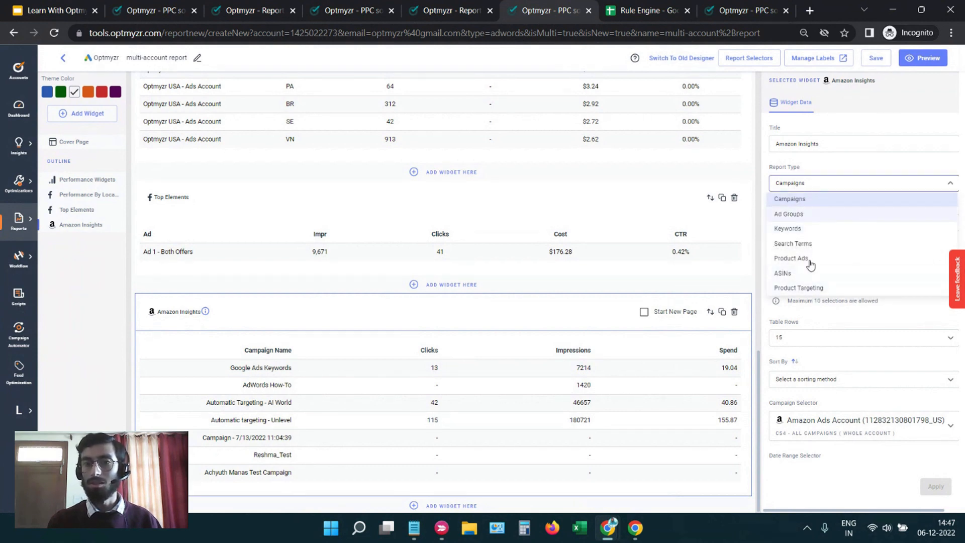
{"action": "left_click", "coordinate": [592, 286]}
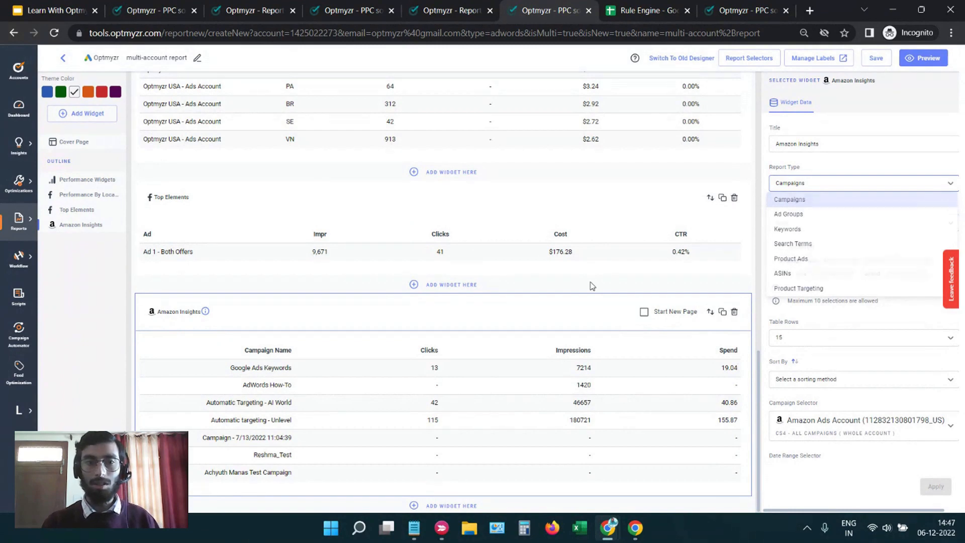
{"action": "scroll", "coordinate": [518, 267], "scroll_direction": "up", "scroll_amount": 3}
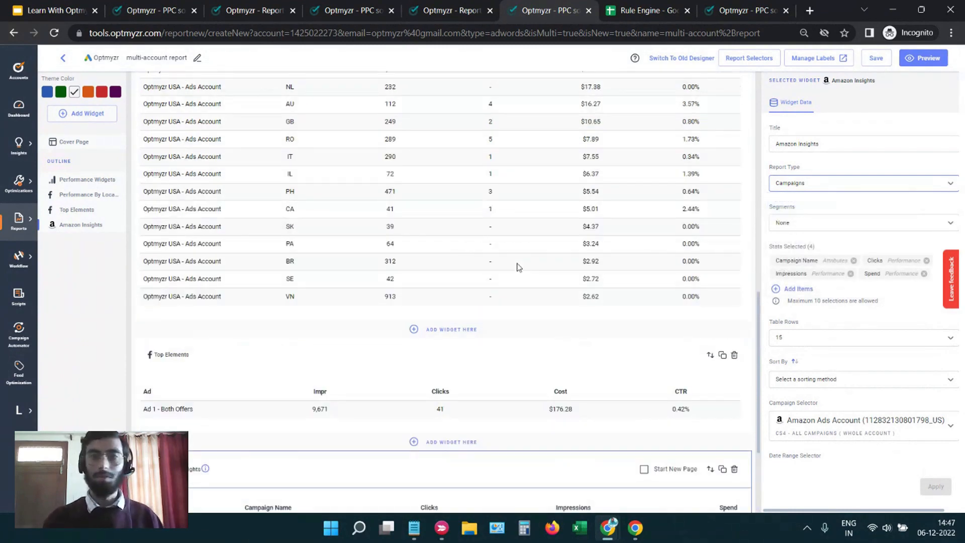
{"action": "scroll", "coordinate": [518, 267], "scroll_direction": "up", "scroll_amount": 15}
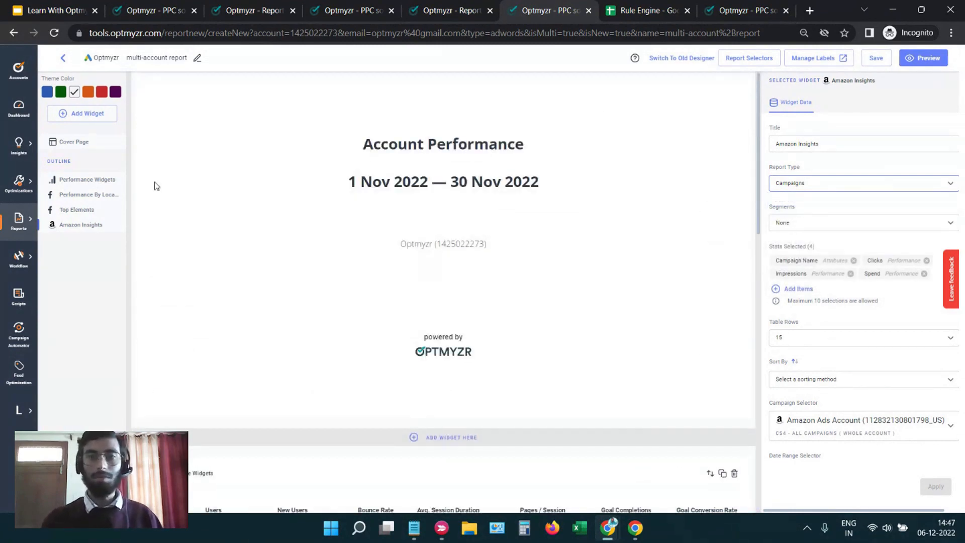
Add the Multi Account KPI and Multi Account Performance Compare widgets to the report.
{"action": "left_click", "coordinate": [99, 115]}
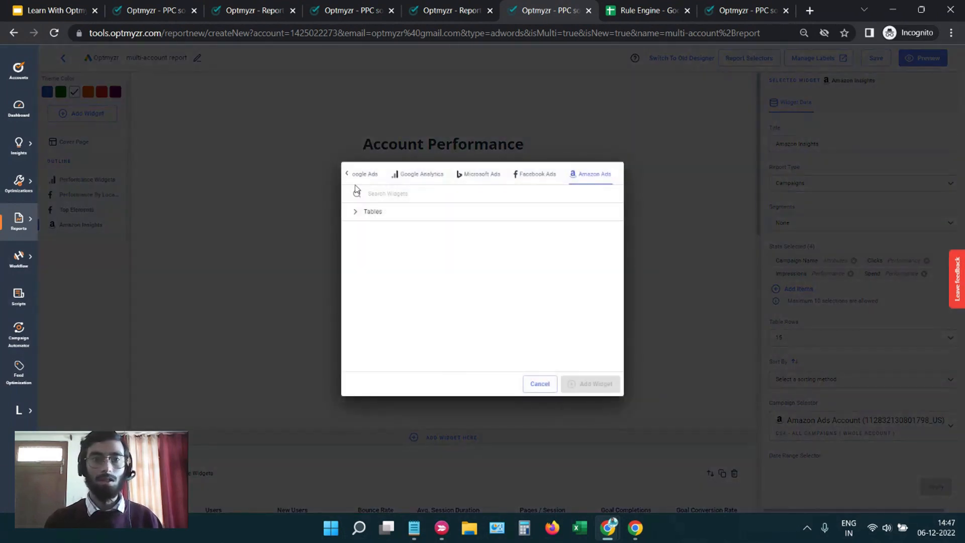
{"action": "left_click", "coordinate": [401, 180]}
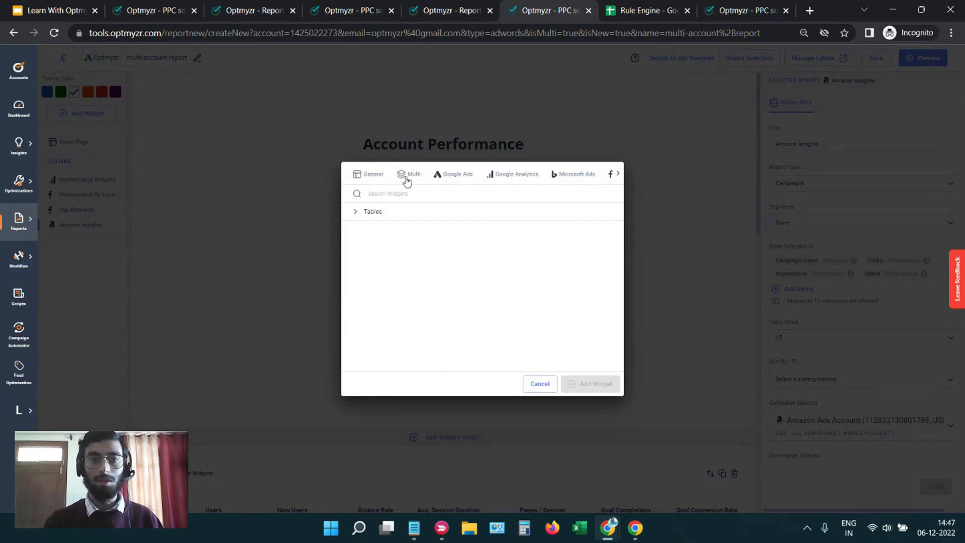
{"action": "left_click", "coordinate": [491, 217]}
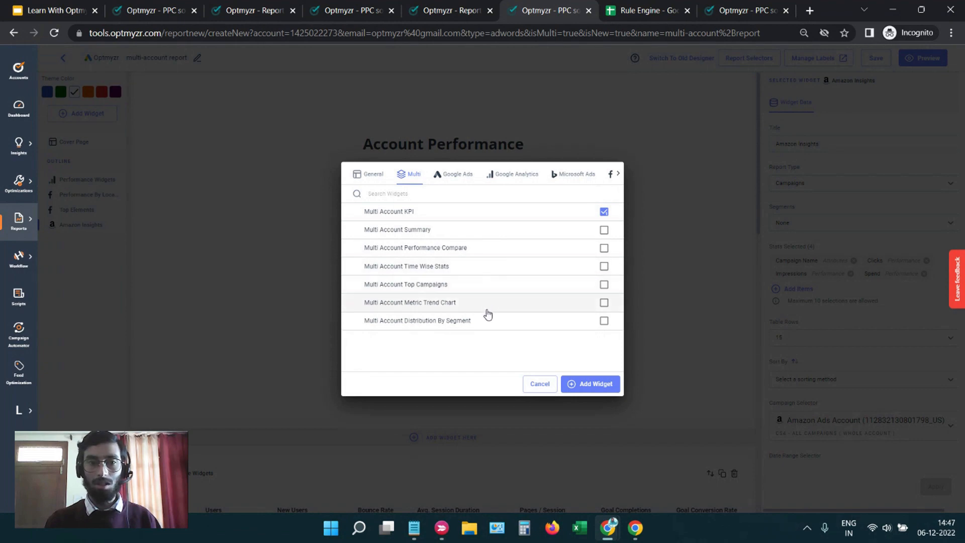
{"action": "left_click", "coordinate": [486, 254]}
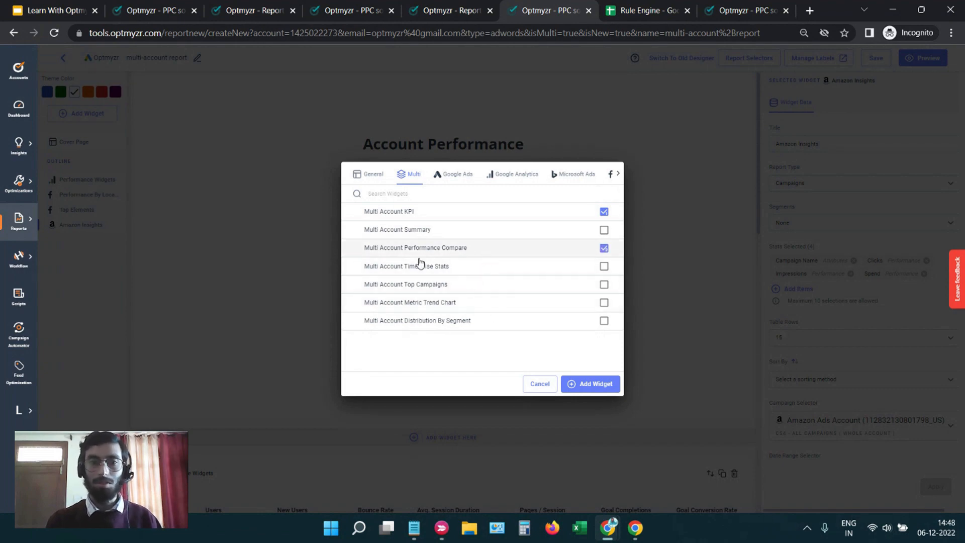
{"action": "left_click", "coordinate": [575, 384]}
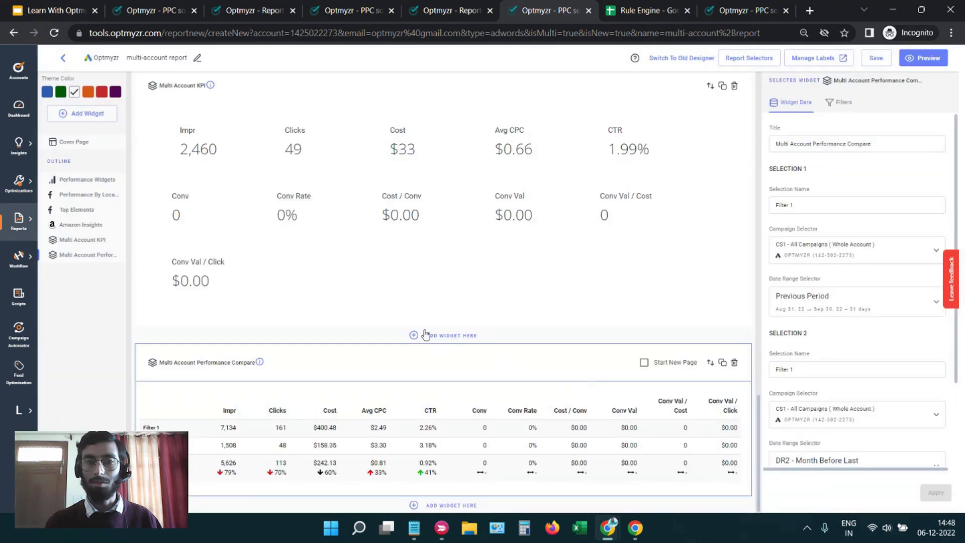
Add a report-level campaign selector covering all campaigns of the second Optmyzr account listed under Microsoft Ads.
{"action": "left_click", "coordinate": [759, 58]}
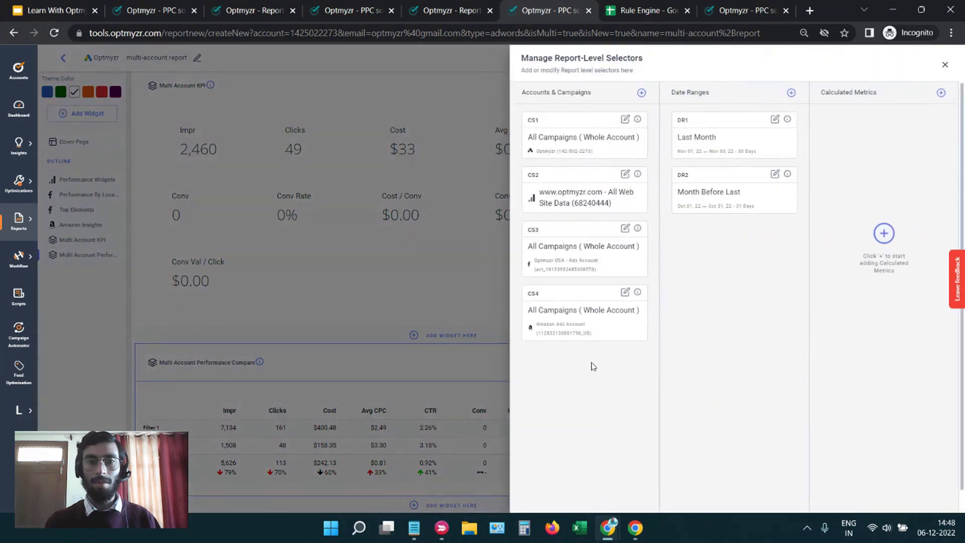
{"action": "left_click", "coordinate": [642, 93]}
{"action": "left_click", "coordinate": [416, 232]}
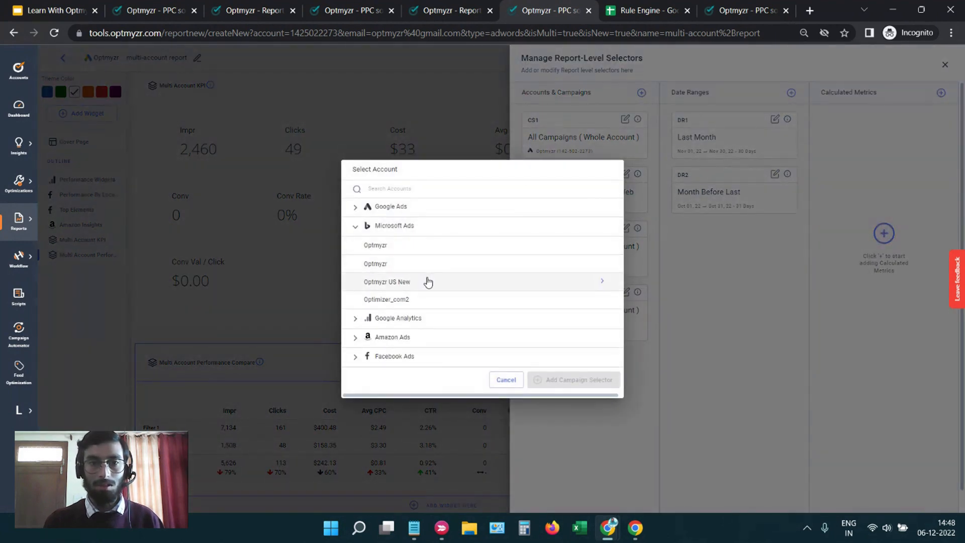
{"action": "left_click", "coordinate": [421, 265]}
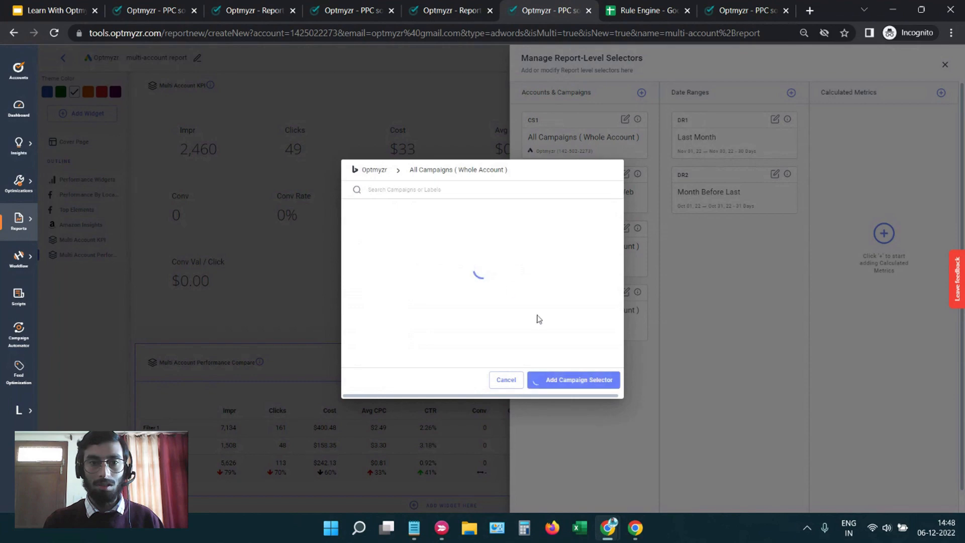
{"action": "left_click", "coordinate": [565, 384]}
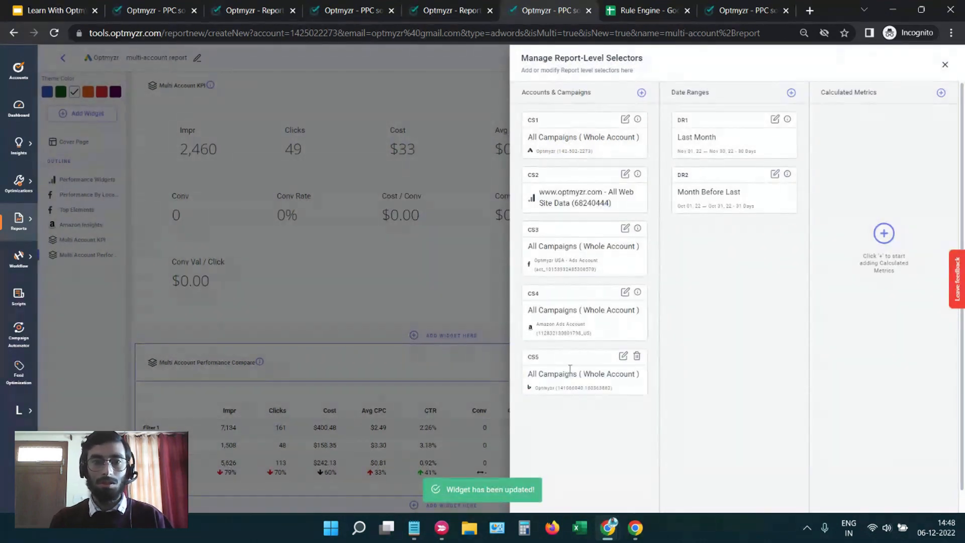
Add a custom report-level date range from 12/01/2021 to 12/01/2022 and close the report-level selectors.
{"action": "left_click", "coordinate": [792, 94]}
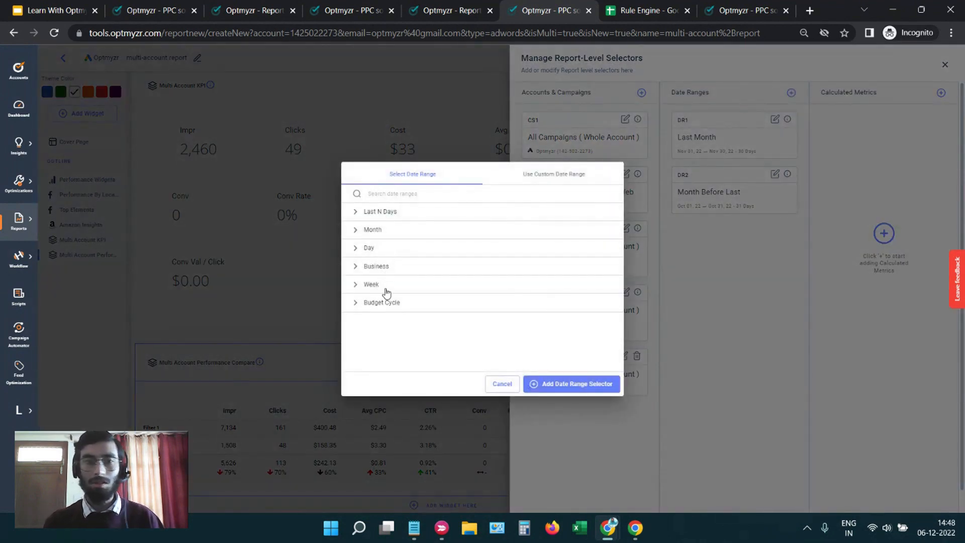
{"action": "left_click", "coordinate": [535, 184]}
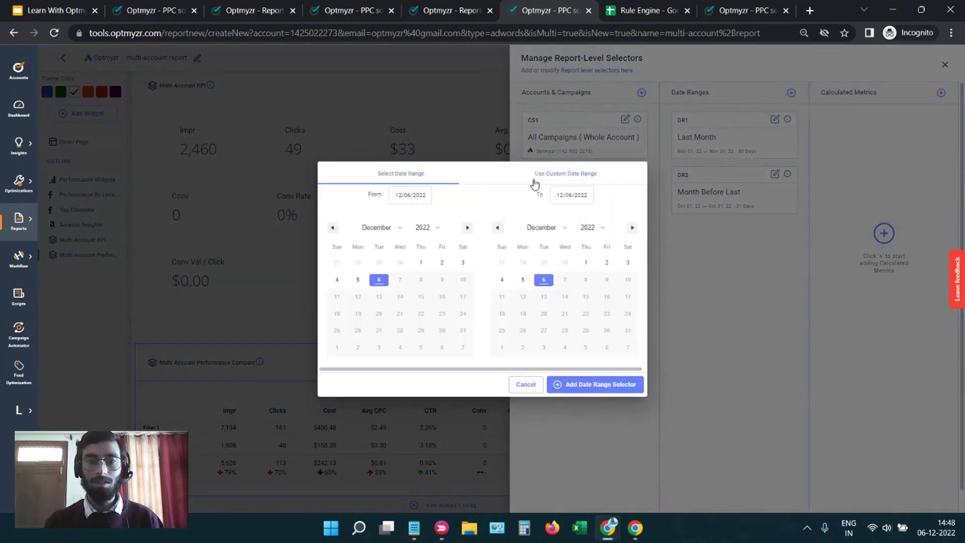
{"action": "left_click", "coordinate": [433, 229]}
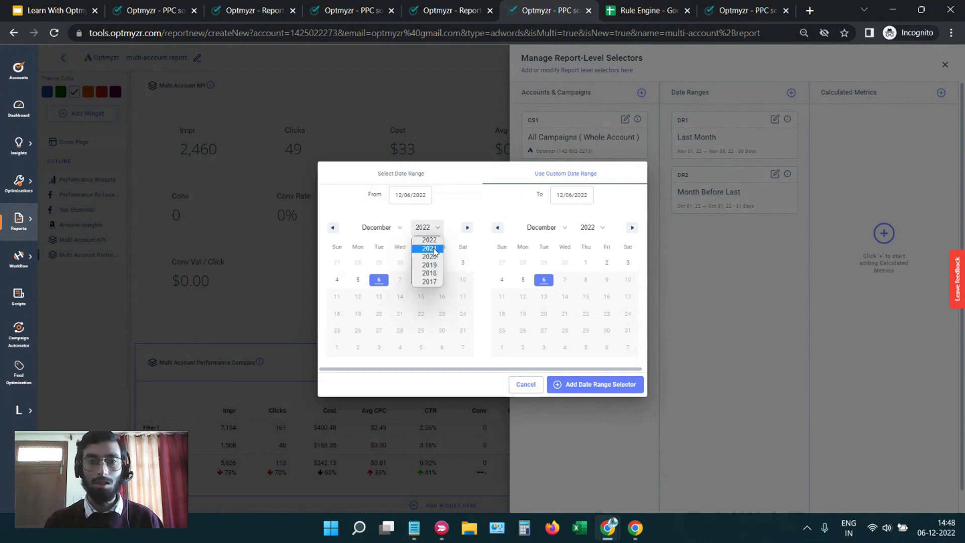
{"action": "left_click", "coordinate": [433, 250]}
{"action": "left_click", "coordinate": [400, 262]}
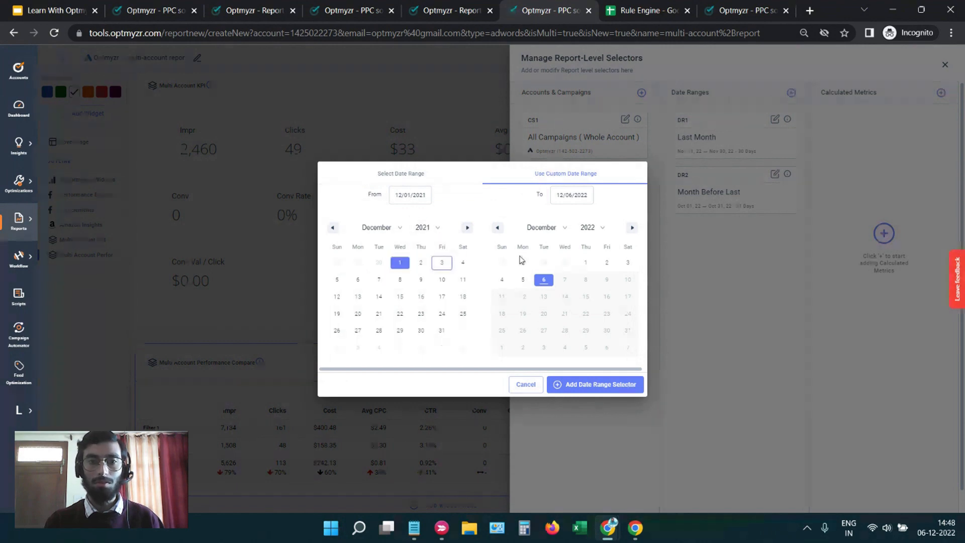
{"action": "left_click", "coordinate": [586, 263]}
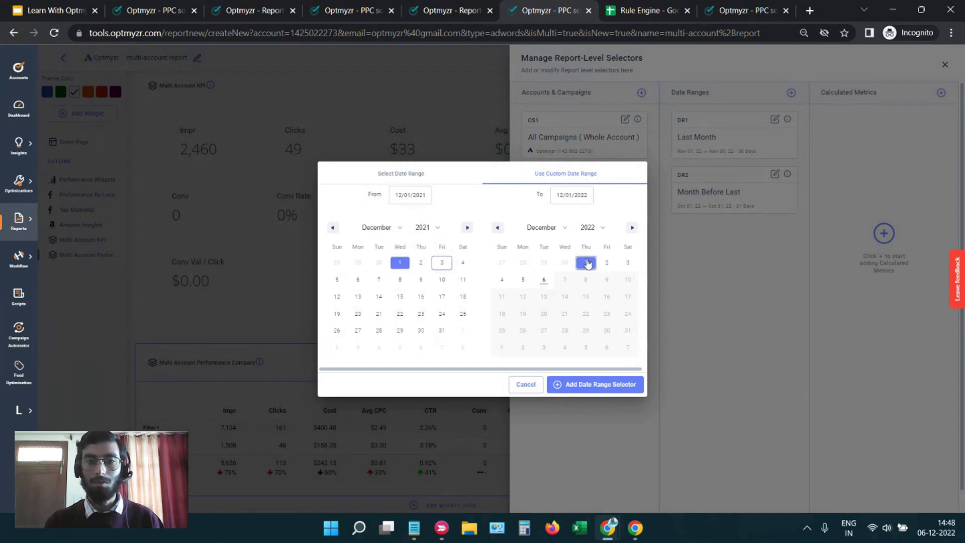
{"action": "left_click", "coordinate": [604, 385]}
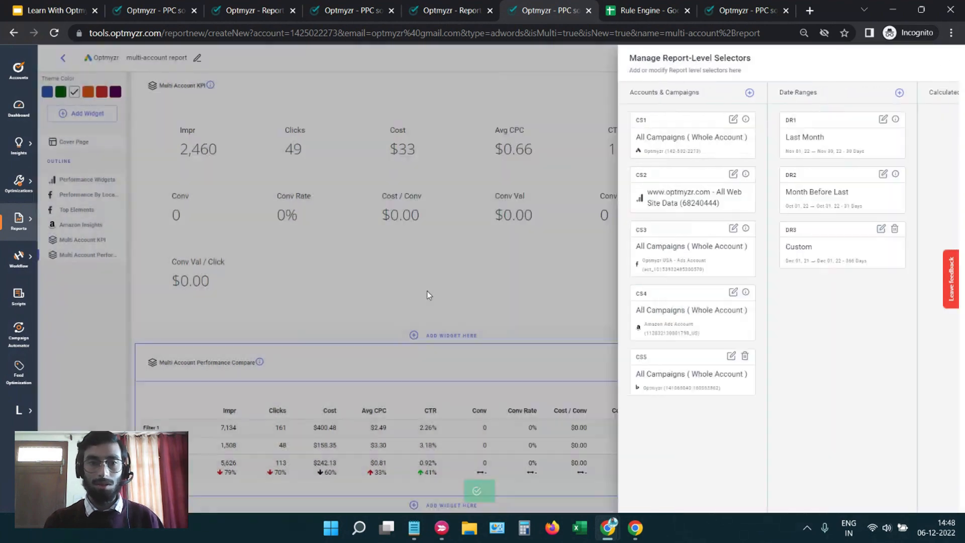
{"action": "left_click", "coordinate": [428, 294]}
Include the Microsoft Ads selector CS5 alongside CS1 in the Multi Account KPI widget and apply the change.
{"action": "scroll", "coordinate": [283, 297], "scroll_direction": "up", "scroll_amount": 3}
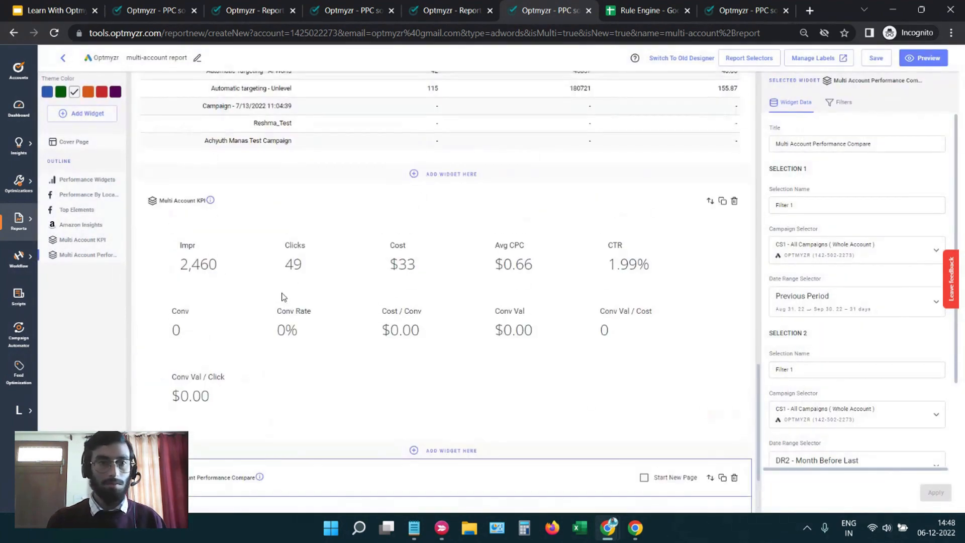
{"action": "left_click", "coordinate": [300, 264]}
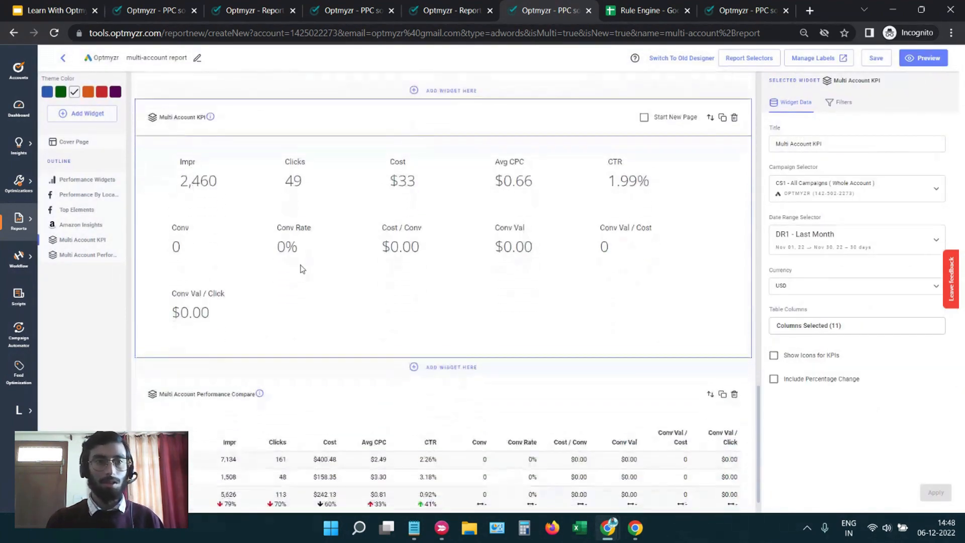
{"action": "left_click", "coordinate": [829, 197]}
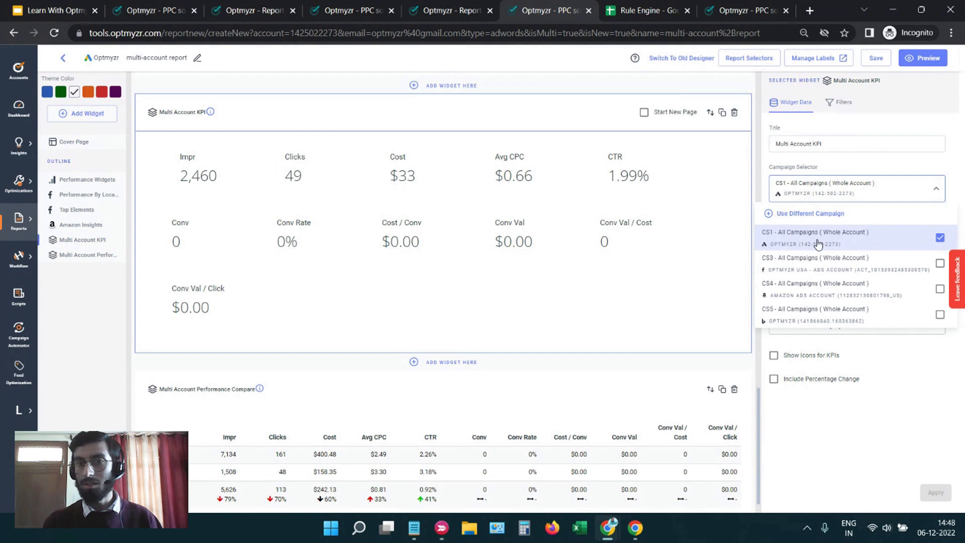
{"action": "left_click", "coordinate": [815, 321]}
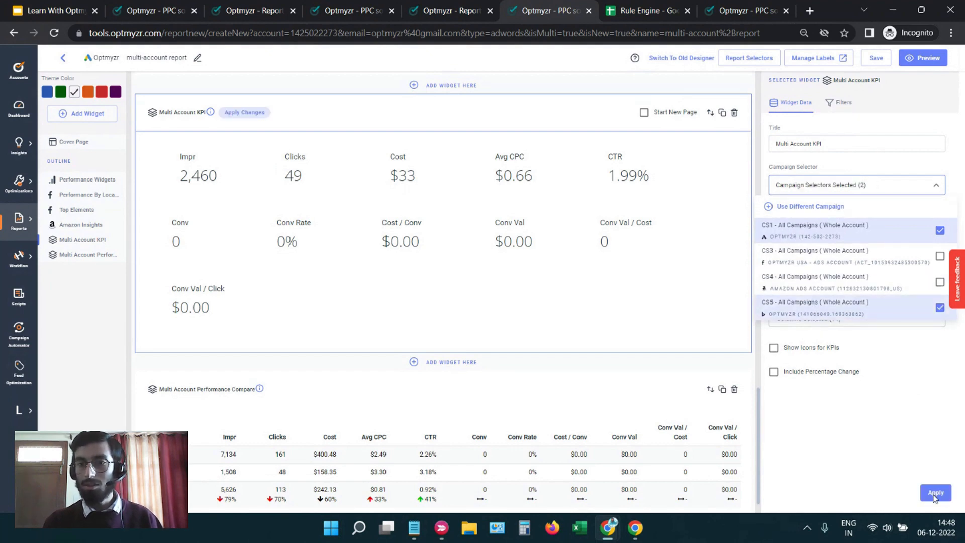
{"action": "left_click", "coordinate": [250, 115]}
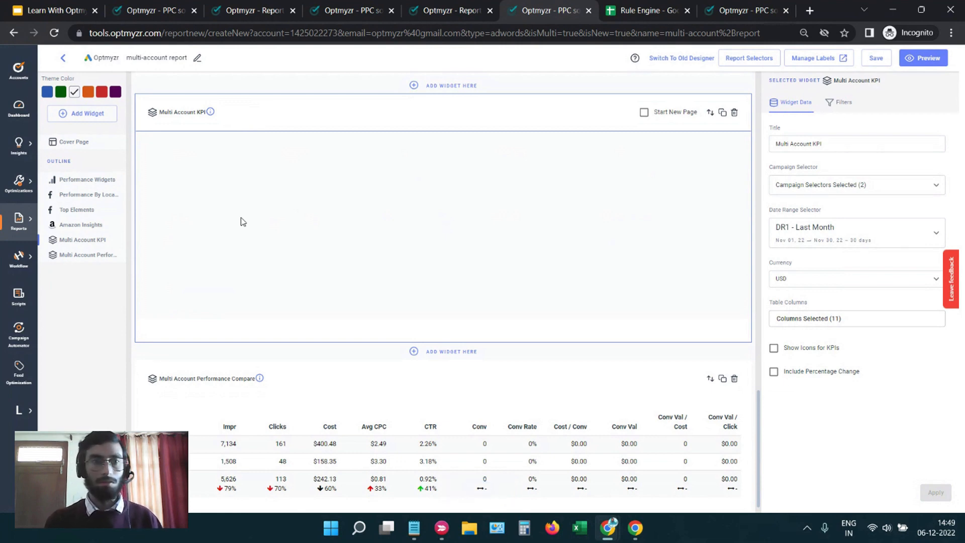
Set the Multi Account KPI widget's date range to DR3 (Dec 01, 21 → Dec 01, 22), keep CS1 and CS5 selected, and apply the changes.
{"action": "left_click", "coordinate": [818, 229]}
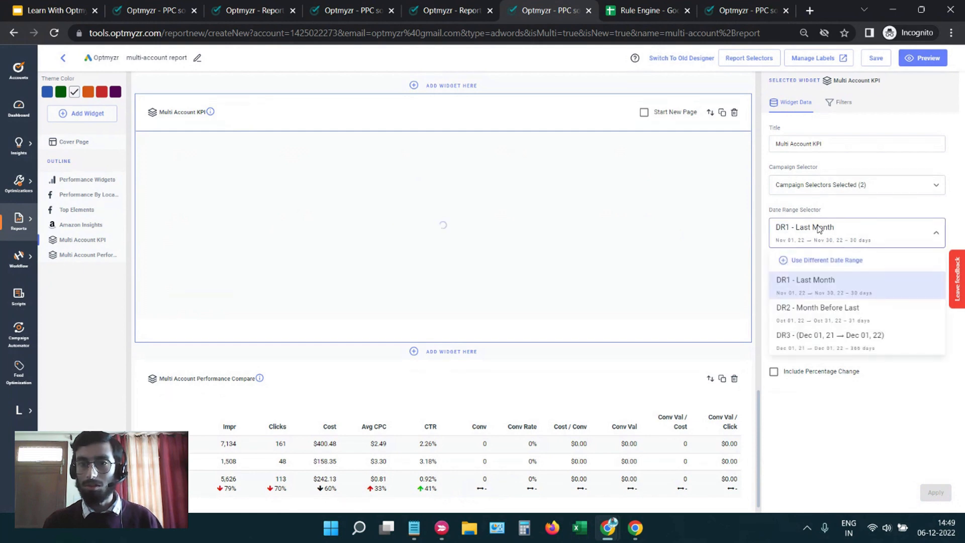
{"action": "left_click", "coordinate": [832, 343]}
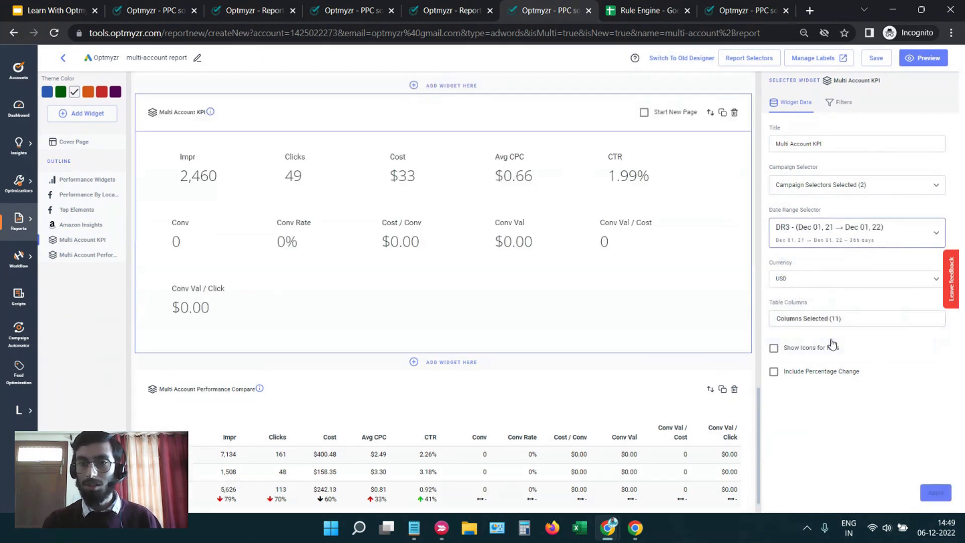
{"action": "left_click", "coordinate": [823, 244]}
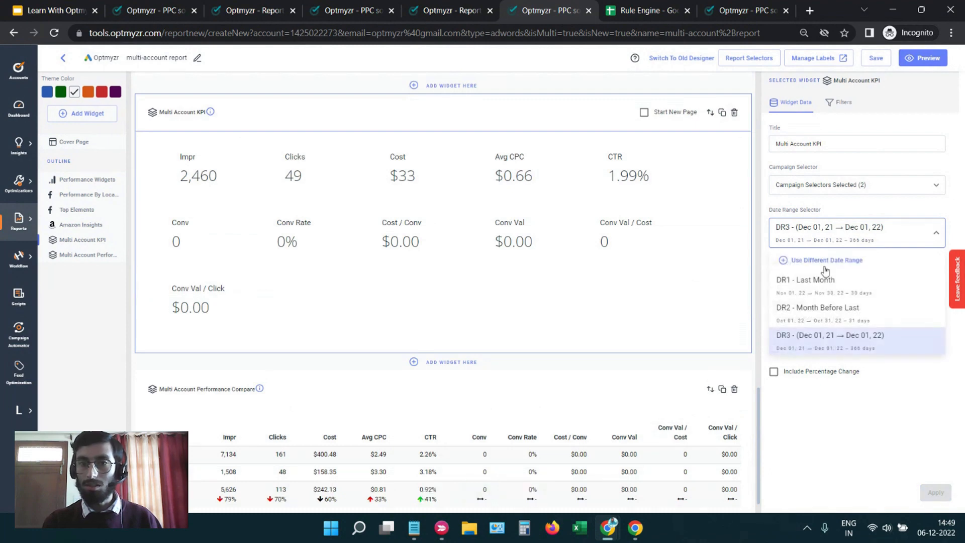
{"action": "left_click", "coordinate": [828, 335]}
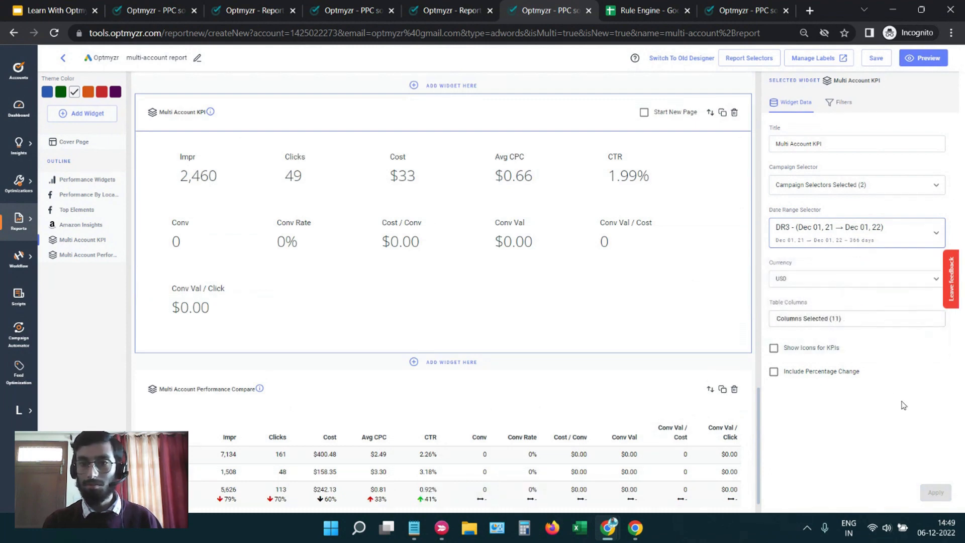
{"action": "left_click", "coordinate": [815, 186]}
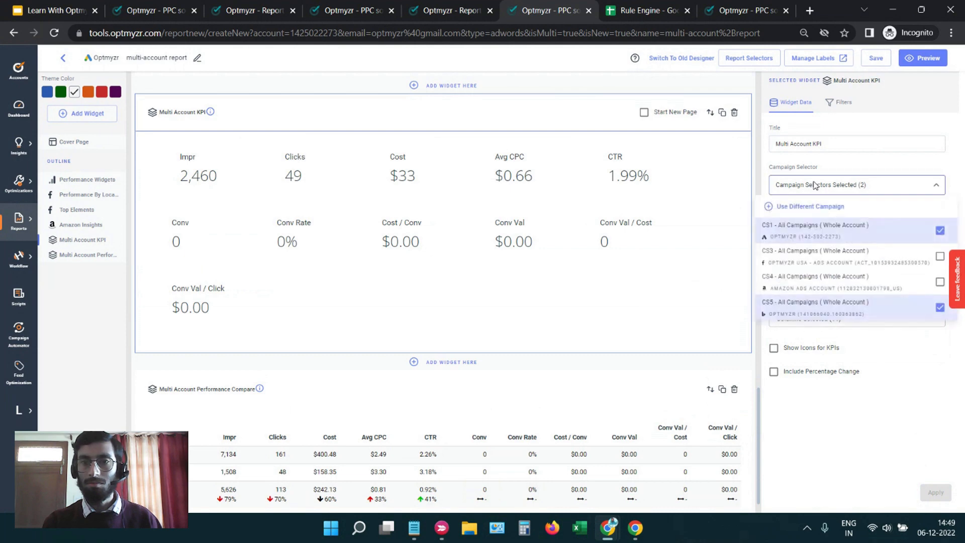
{"action": "left_click", "coordinate": [831, 240]}
{"action": "left_click", "coordinate": [831, 235]}
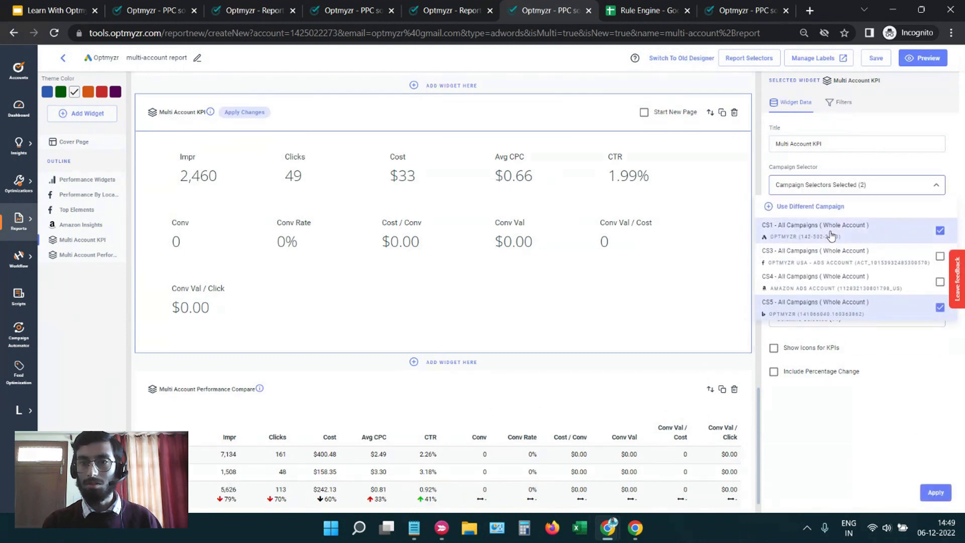
{"action": "left_click", "coordinate": [926, 491]}
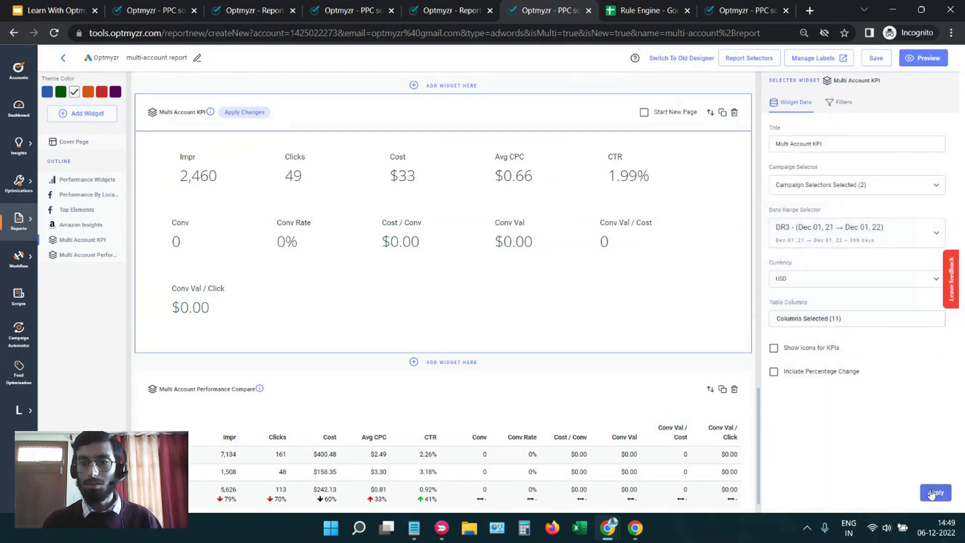
{"action": "left_click", "coordinate": [249, 113]}
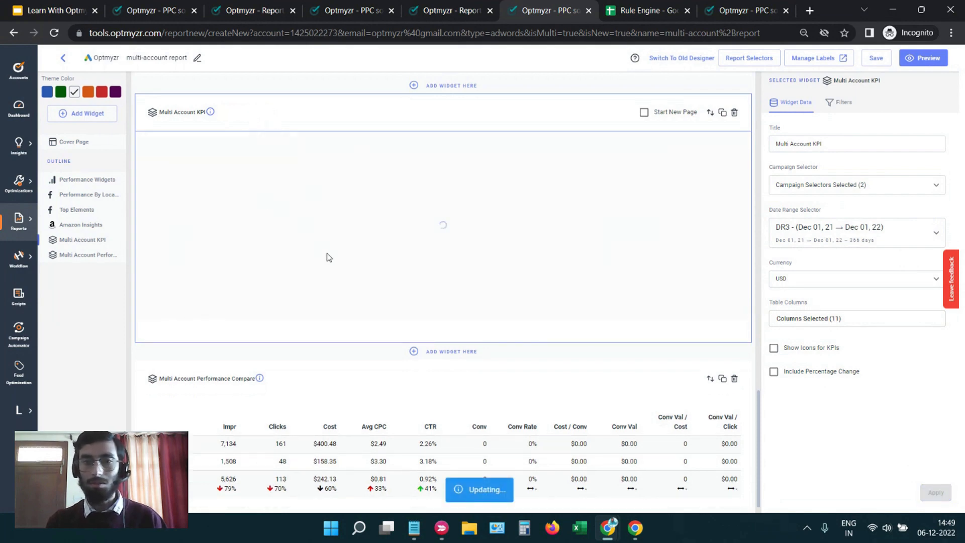
Review the Multi Account KPI figures and check the widget's available currencies, leaving USD selected.
{"action": "scroll", "coordinate": [329, 257], "scroll_direction": "down", "scroll_amount": 1}
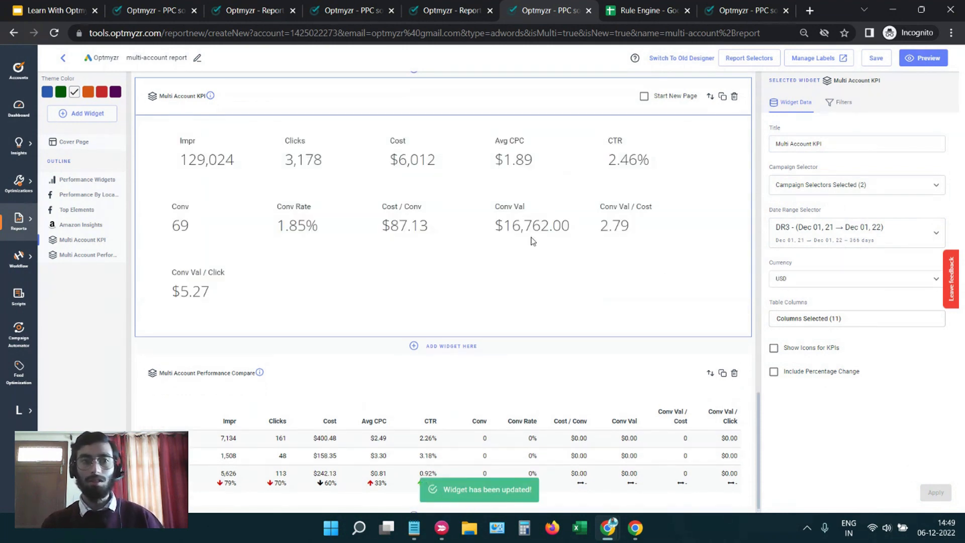
{"action": "left_click", "coordinate": [798, 282]}
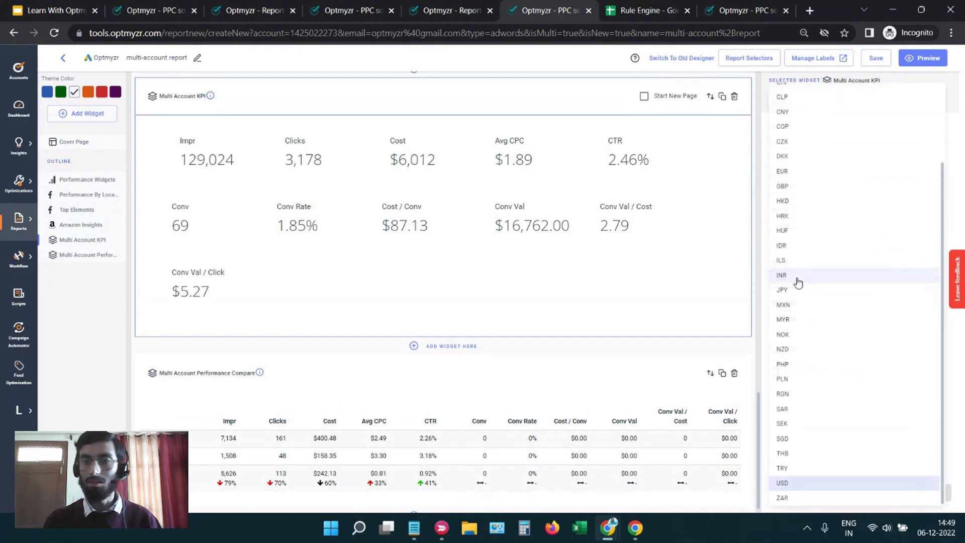
{"action": "left_click", "coordinate": [711, 266]}
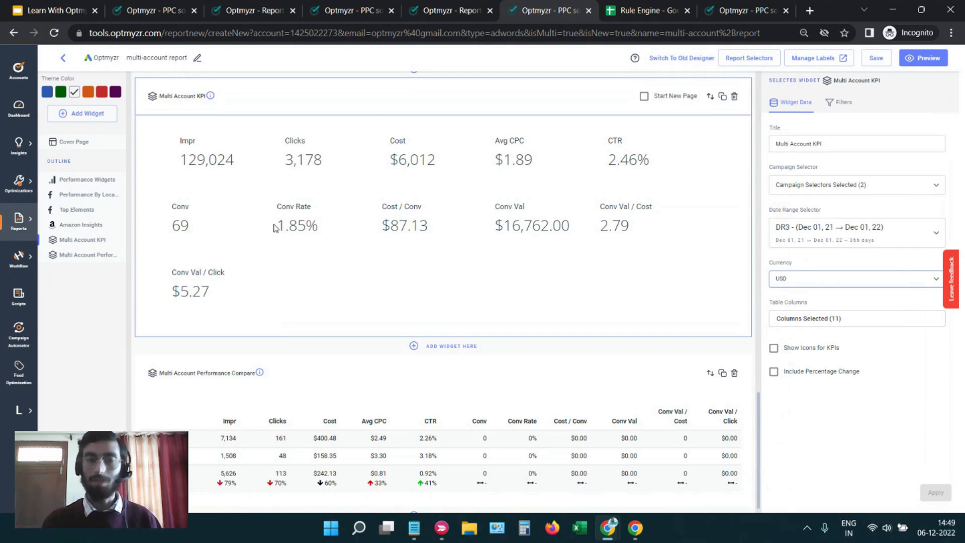
{"action": "scroll", "coordinate": [314, 259], "scroll_direction": "down", "scroll_amount": 1}
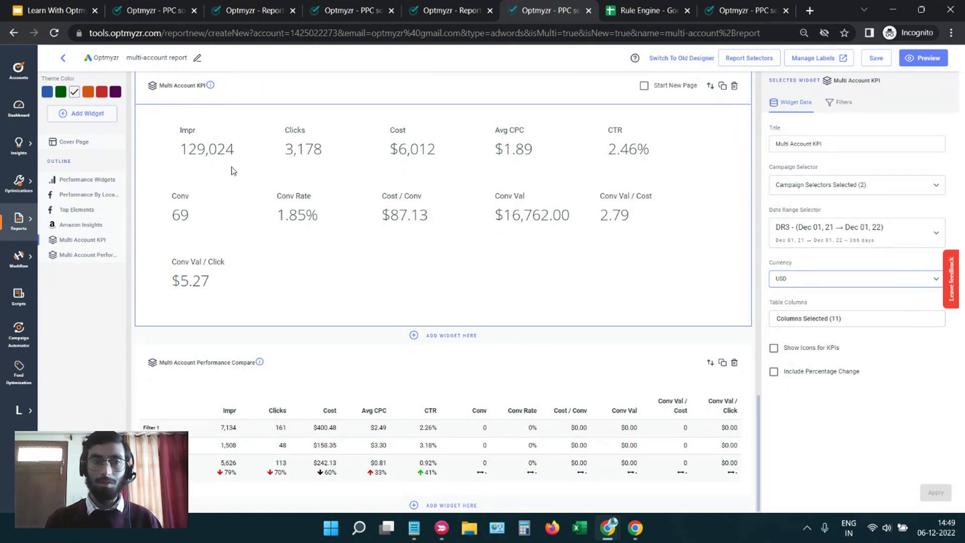
Select the Multi Account Performance Compare widget and review the campaign and date range settings of its two selections.
{"action": "left_click", "coordinate": [305, 369]}
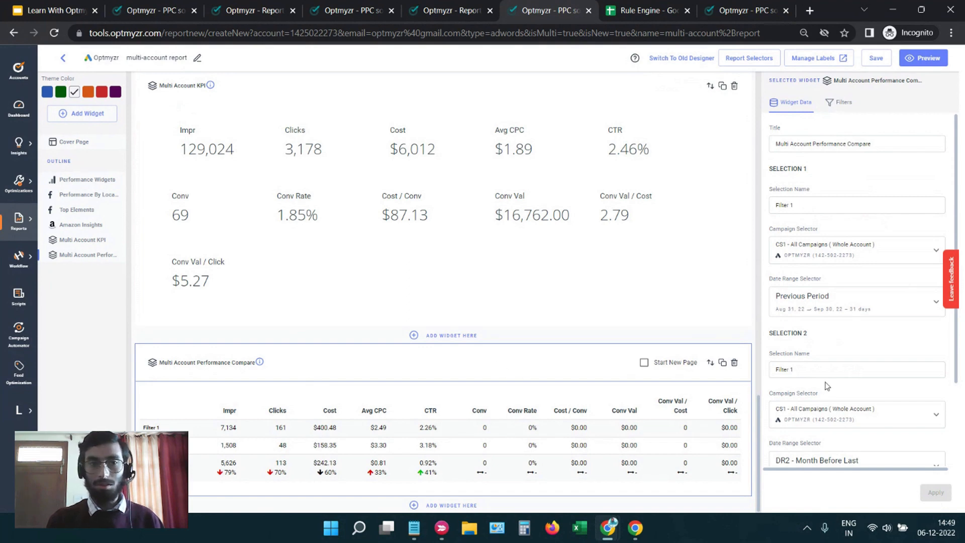
{"action": "scroll", "coordinate": [828, 386], "scroll_direction": "down", "scroll_amount": 2}
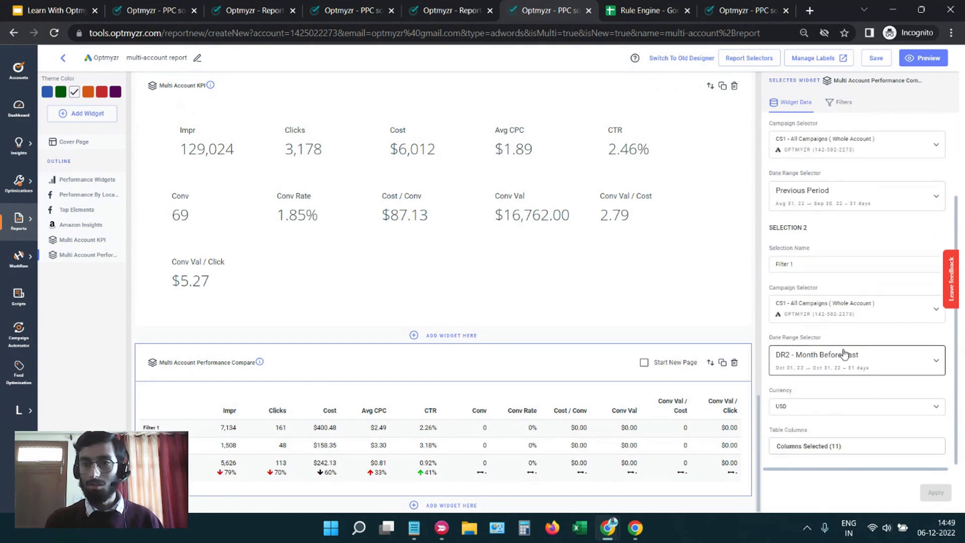
{"action": "scroll", "coordinate": [857, 343], "scroll_direction": "up", "scroll_amount": 1}
{"action": "scroll", "coordinate": [857, 344], "scroll_direction": "up", "scroll_amount": 2}
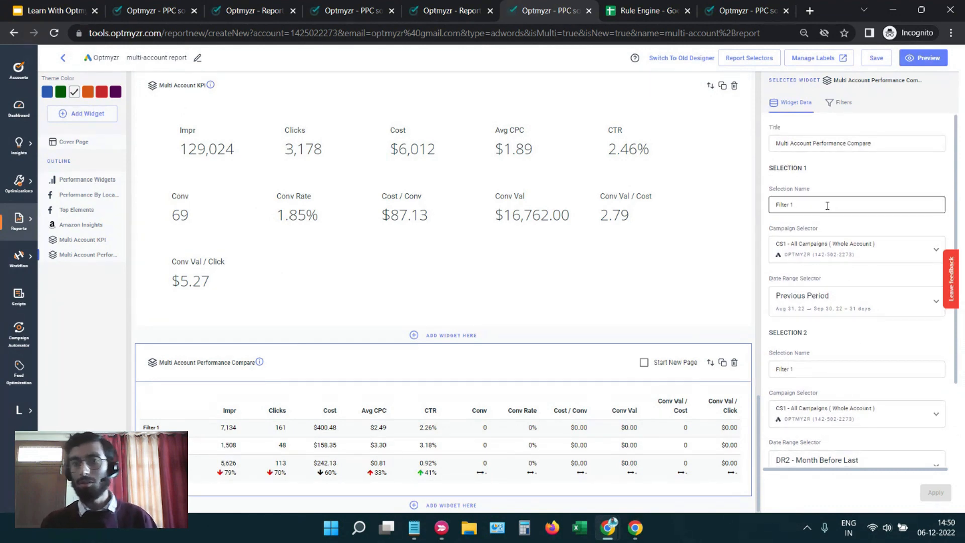
Name the Multi Account Performance Compare widget's first selection "Google Ads" and its second selection "Microsoft ads".
{"action": "left_click_drag", "start_coordinate": [824, 204], "coordinate": [770, 204]}
{"action": "key", "text": "BackSpace"}
{"action": "type", "text": "Google Ads"}
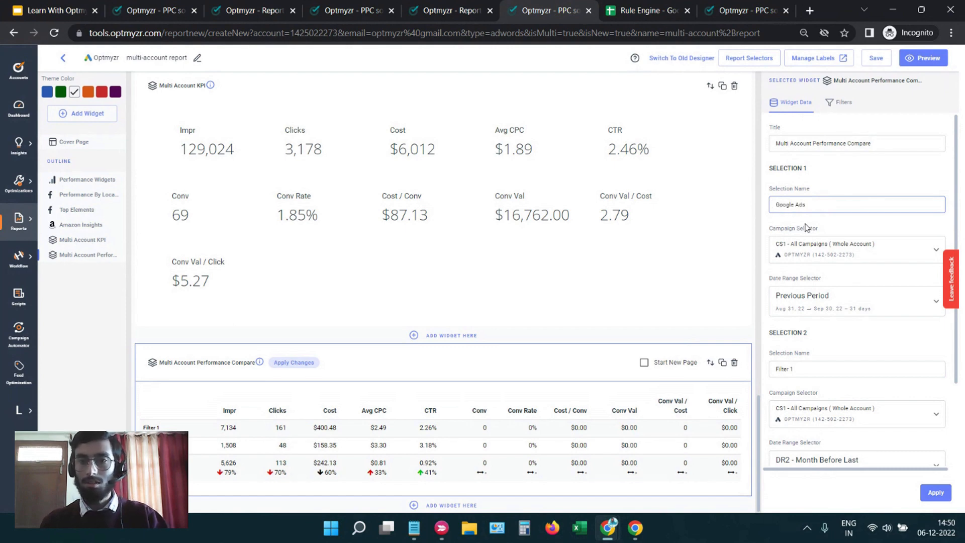
{"action": "scroll", "coordinate": [842, 318], "scroll_direction": "down", "scroll_amount": 2}
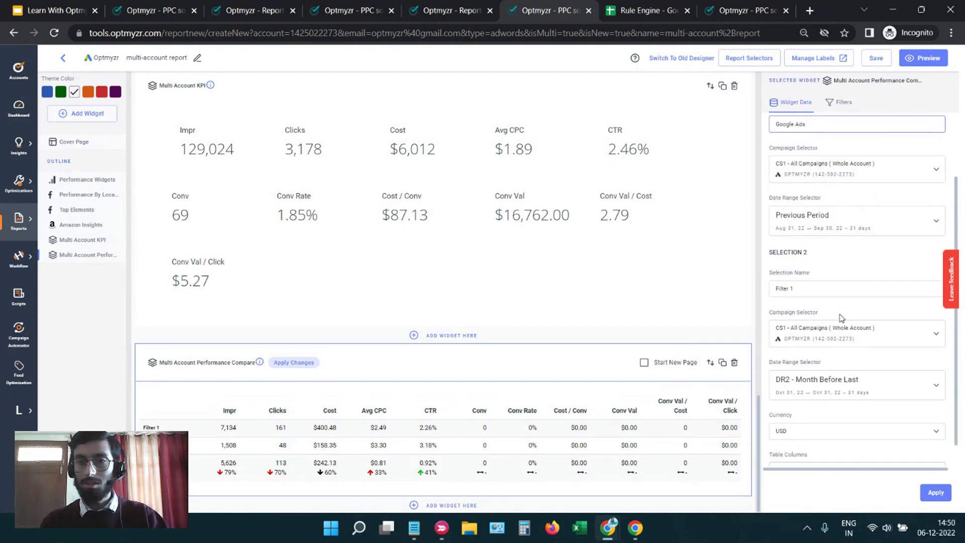
{"action": "left_click", "coordinate": [794, 288]}
{"action": "key", "text": "BackSpace"}
{"action": "key", "text": "BackSpace"}
{"action": "key", "text": "BackSpace"}
{"action": "key", "text": "BackSpace"}
{"action": "key", "text": "BackSpace"}
{"action": "key", "text": "BackSpace"}
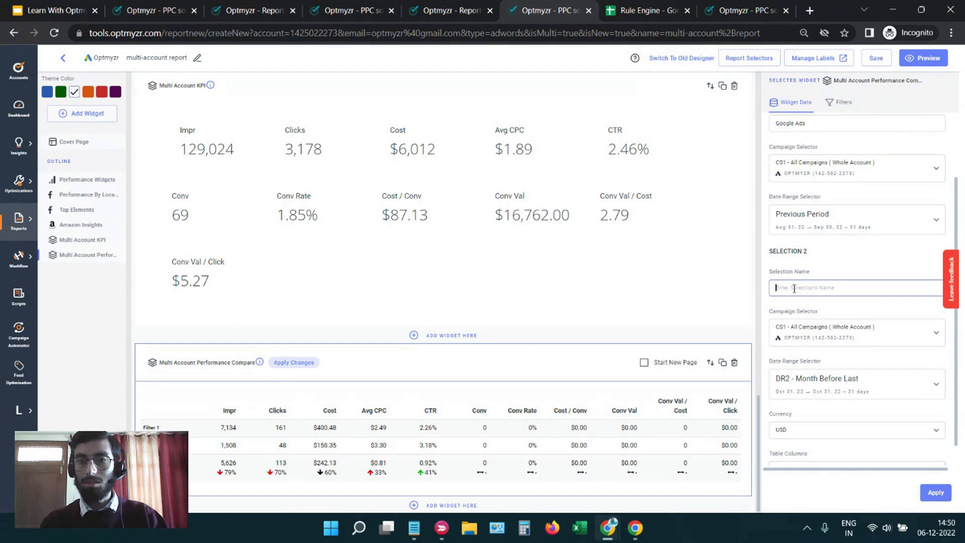
{"action": "type", "text": "Mid"}
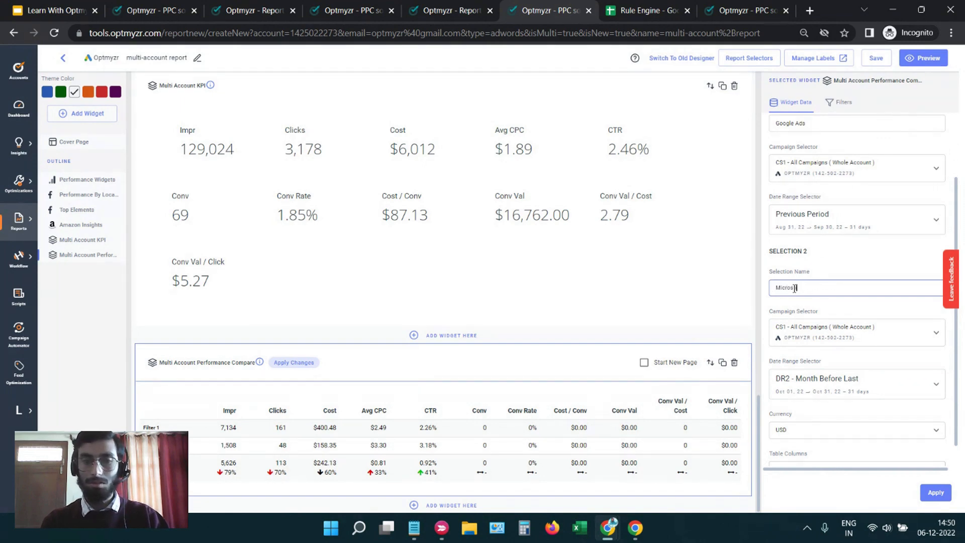
{"action": "type", "text": "rosoft ads"}
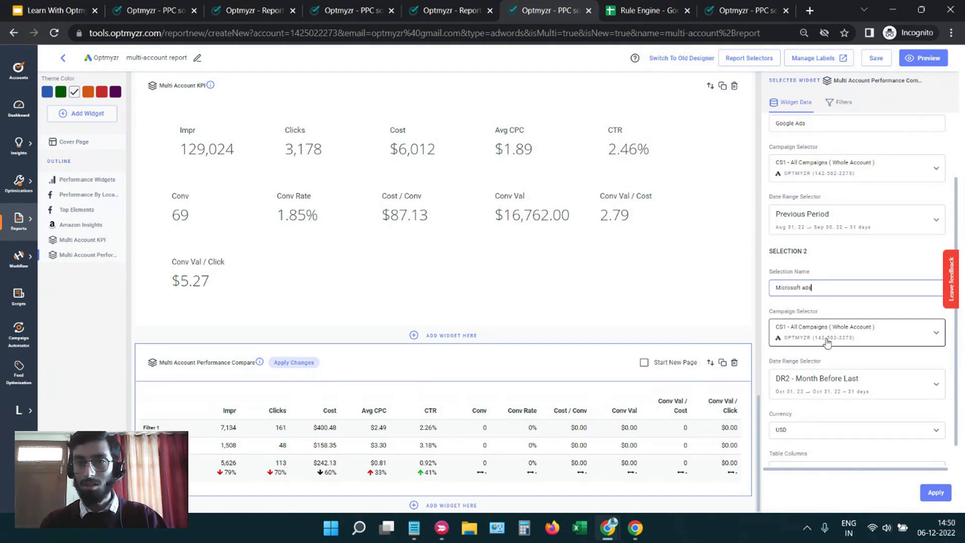
Set the campaign selector of the Microsoft ads selection to CS5 - All Campaigns (Whole Account) in place of CS1.
{"action": "left_click", "coordinate": [827, 335]}
{"action": "left_click", "coordinate": [883, 384]}
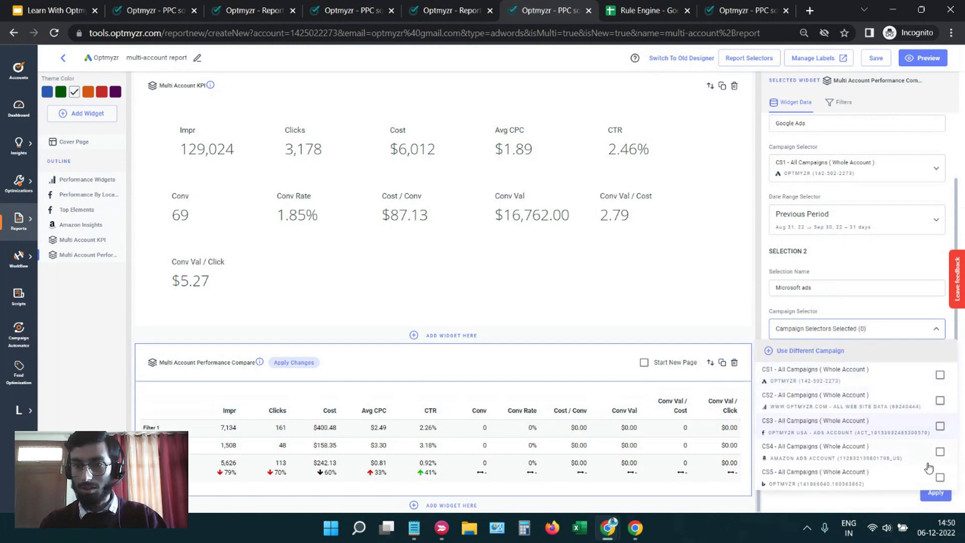
{"action": "left_click", "coordinate": [929, 477]}
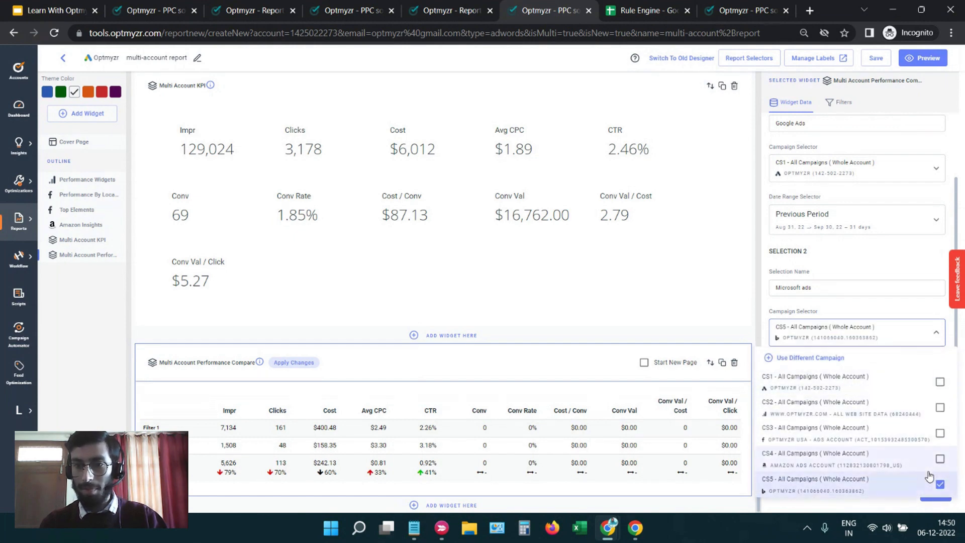
{"action": "left_click", "coordinate": [894, 308]}
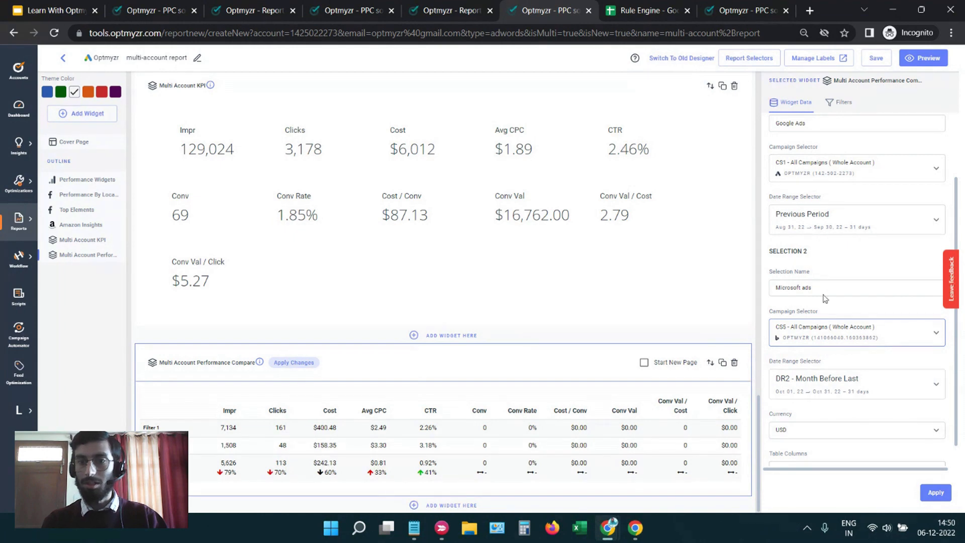
Set the date range of both comparison selections to DR1 - Last Month and apply the changes.
{"action": "left_click", "coordinate": [811, 226]}
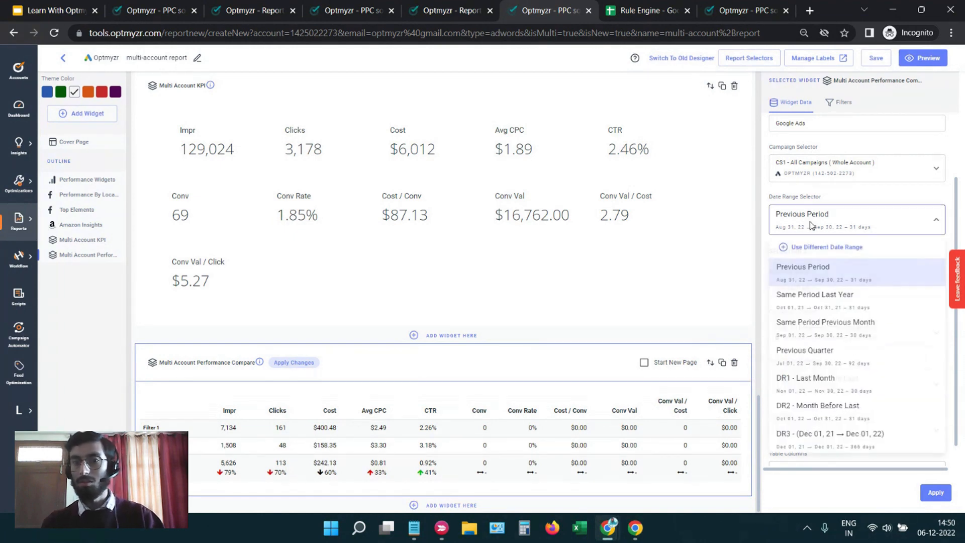
{"action": "left_click", "coordinate": [825, 381]}
{"action": "left_click", "coordinate": [841, 385]}
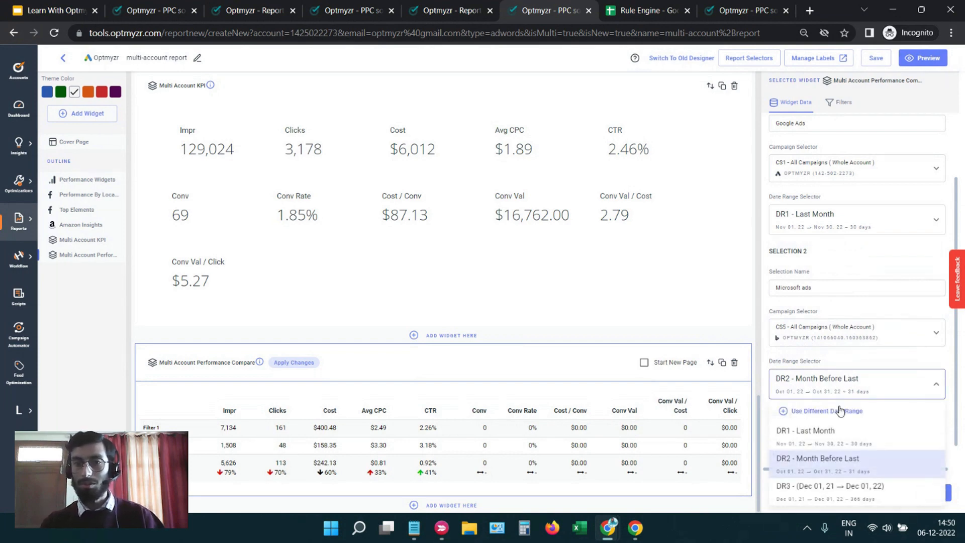
{"action": "left_click", "coordinate": [836, 433]}
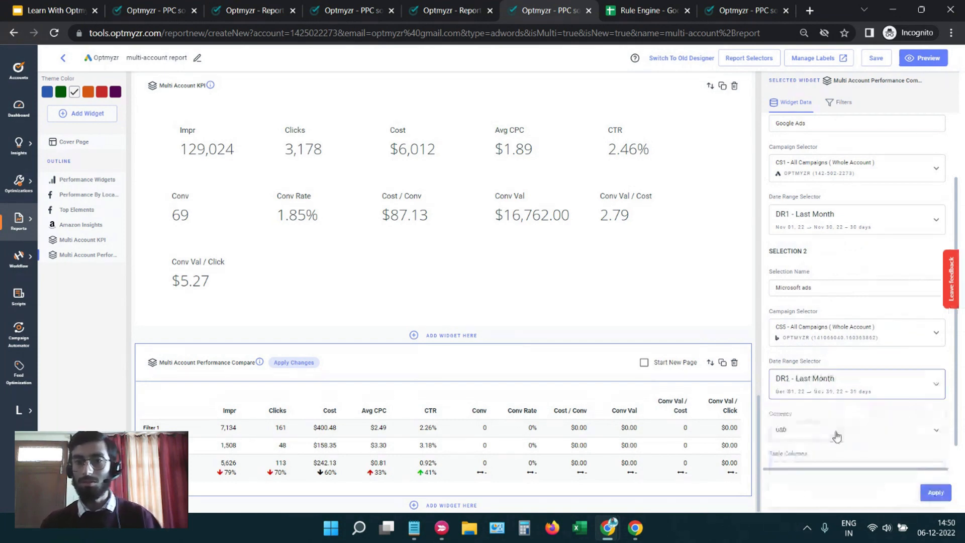
{"action": "scroll", "coordinate": [837, 437], "scroll_direction": "down", "scroll_amount": 1}
{"action": "scroll", "coordinate": [899, 417], "scroll_direction": "up", "scroll_amount": 2}
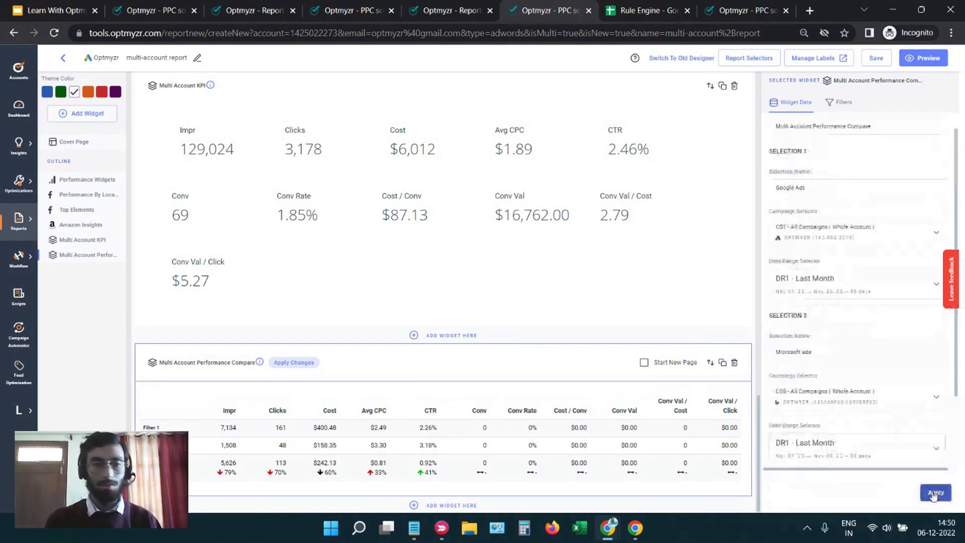
{"action": "left_click", "coordinate": [934, 494]}
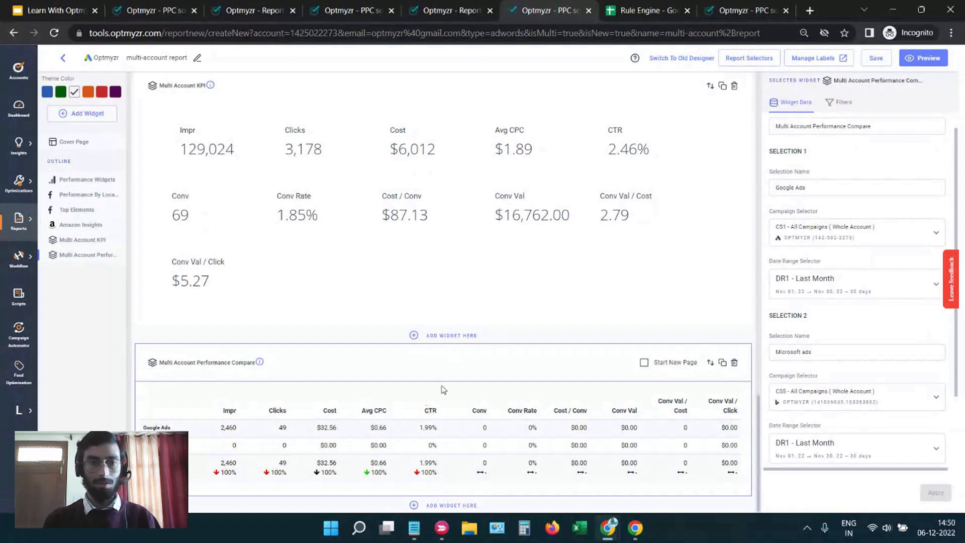
Review the multi-account report's widgets up to the cover page, and look through the single account report preview.
{"action": "scroll", "coordinate": [370, 271], "scroll_direction": "up", "scroll_amount": 4}
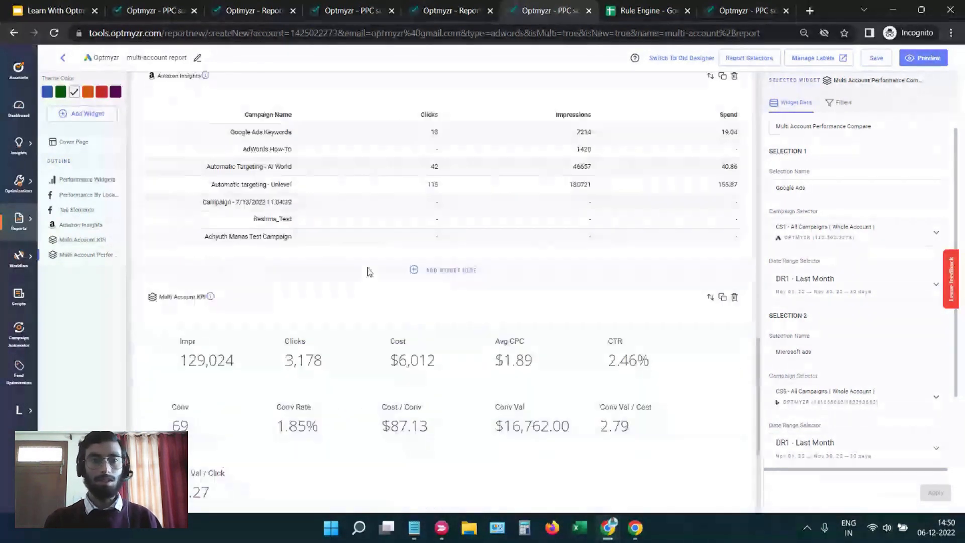
{"action": "scroll", "coordinate": [370, 272], "scroll_direction": "down", "scroll_amount": 4}
{"action": "scroll", "coordinate": [369, 272], "scroll_direction": "up", "scroll_amount": 10}
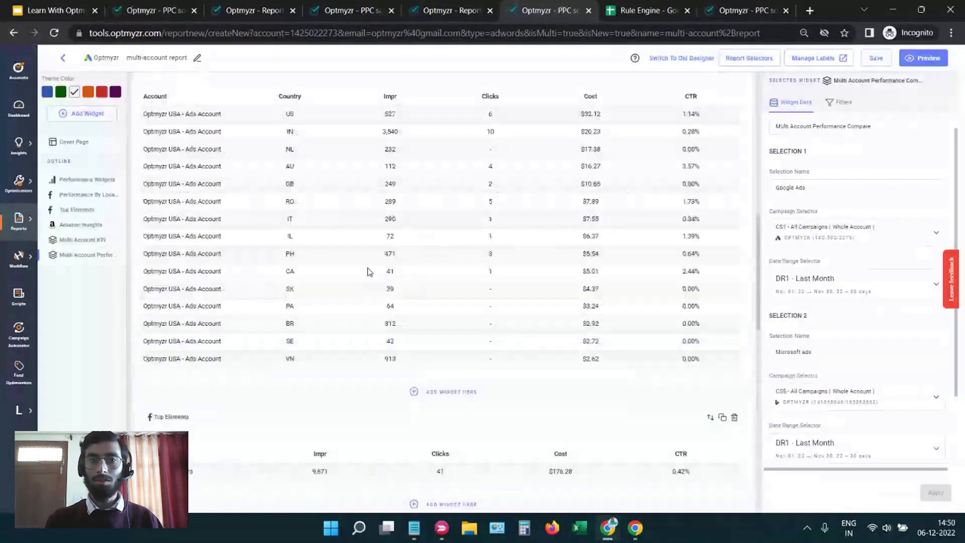
{"action": "scroll", "coordinate": [369, 271], "scroll_direction": "up", "scroll_amount": 6}
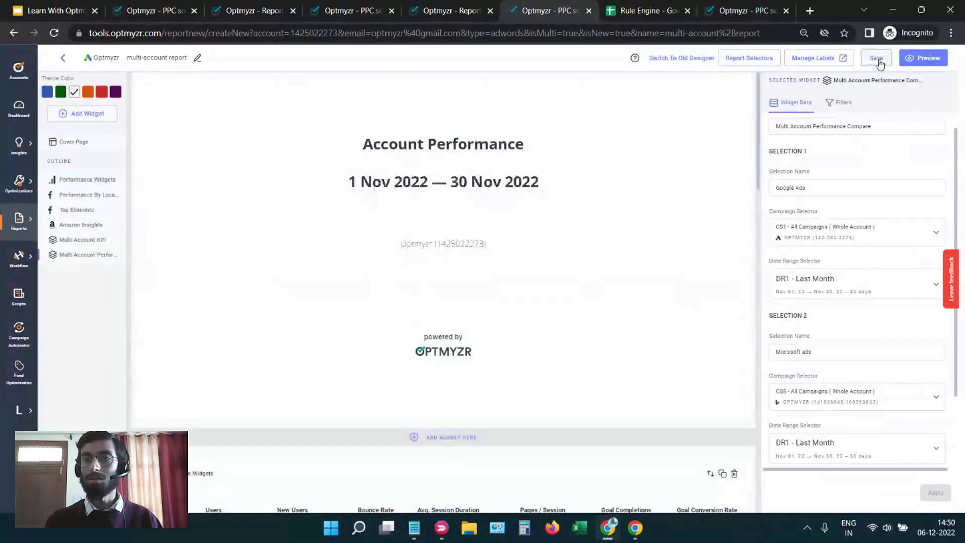
{"action": "left_click", "coordinate": [923, 58]}
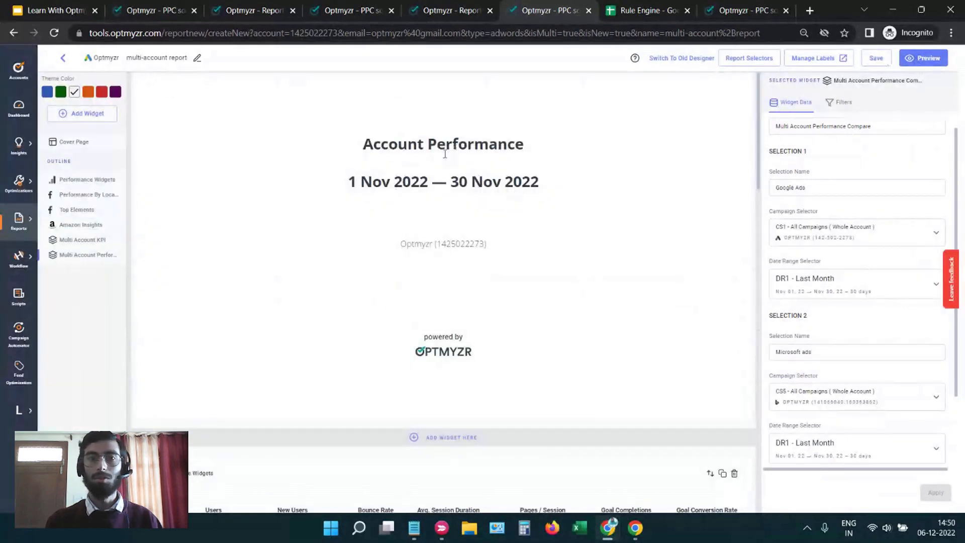
{"action": "left_click", "coordinate": [433, 11]}
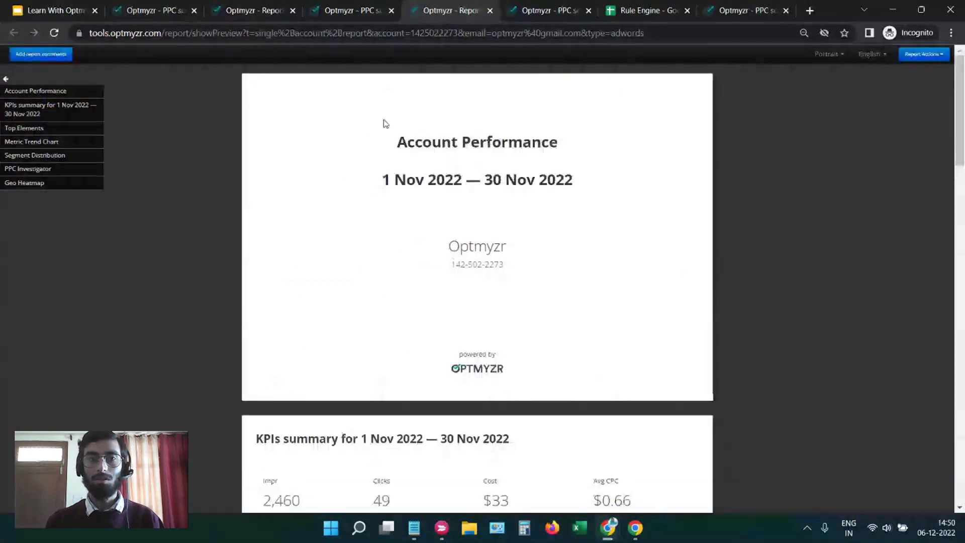
{"action": "scroll", "coordinate": [418, 228], "scroll_direction": "down", "scroll_amount": 10}
{"action": "scroll", "coordinate": [417, 227], "scroll_direction": "up", "scroll_amount": 12}
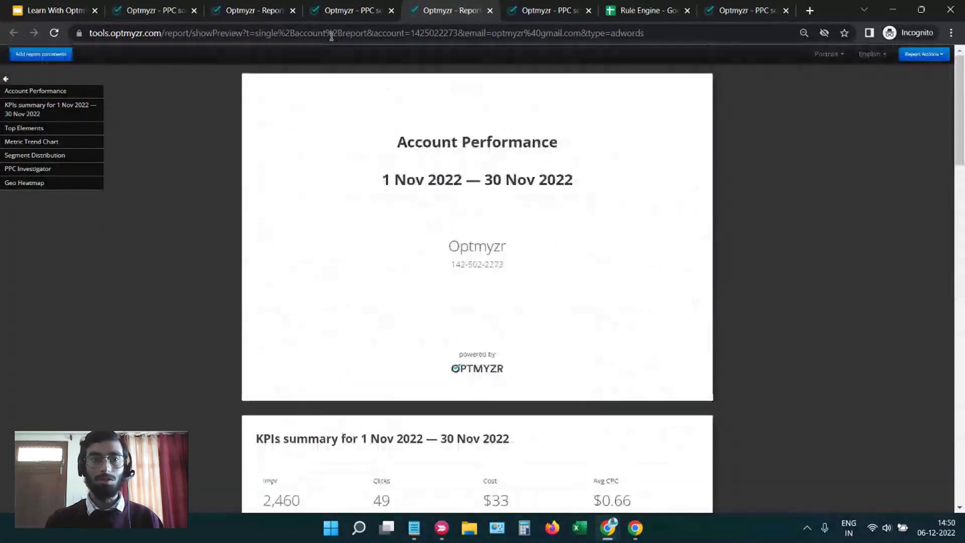
Return to Report Templates, dismiss the new multi account template naming dialog, and view the available actions for the "New ui test 4" template.
{"action": "left_click", "coordinate": [162, 7]}
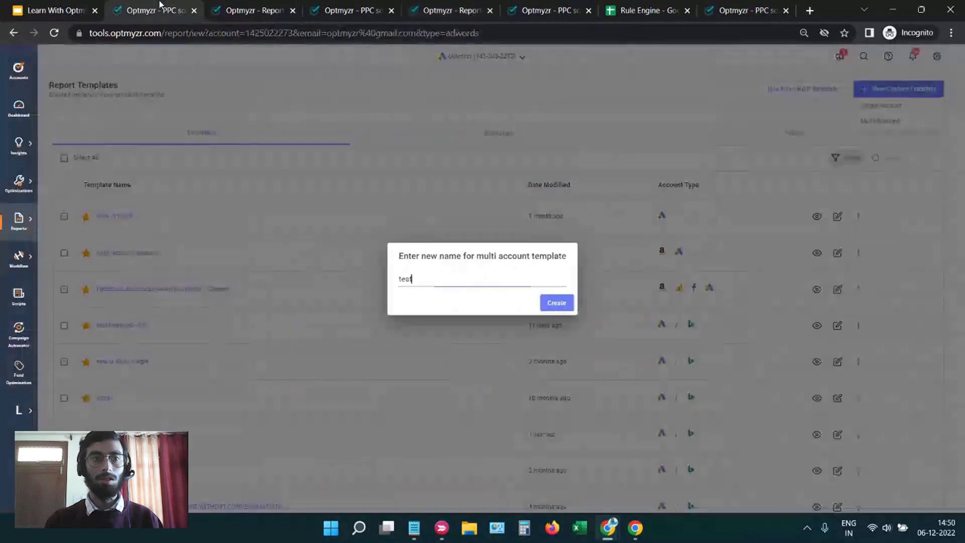
{"action": "left_click", "coordinate": [439, 127]}
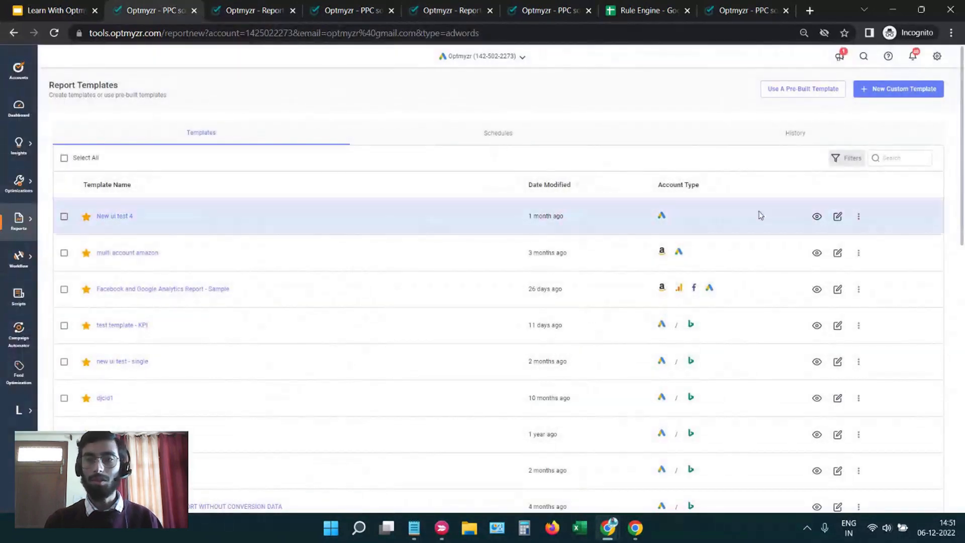
{"action": "left_click", "coordinate": [858, 218]}
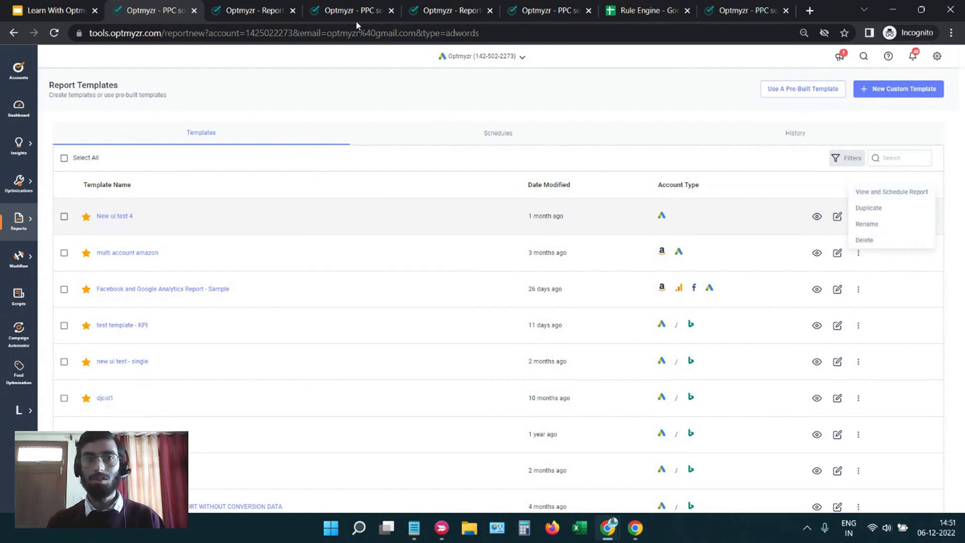
Switch to the Executive Annual Report sample and open its dialog for creating a new schedule.
{"action": "left_click", "coordinate": [282, 4]}
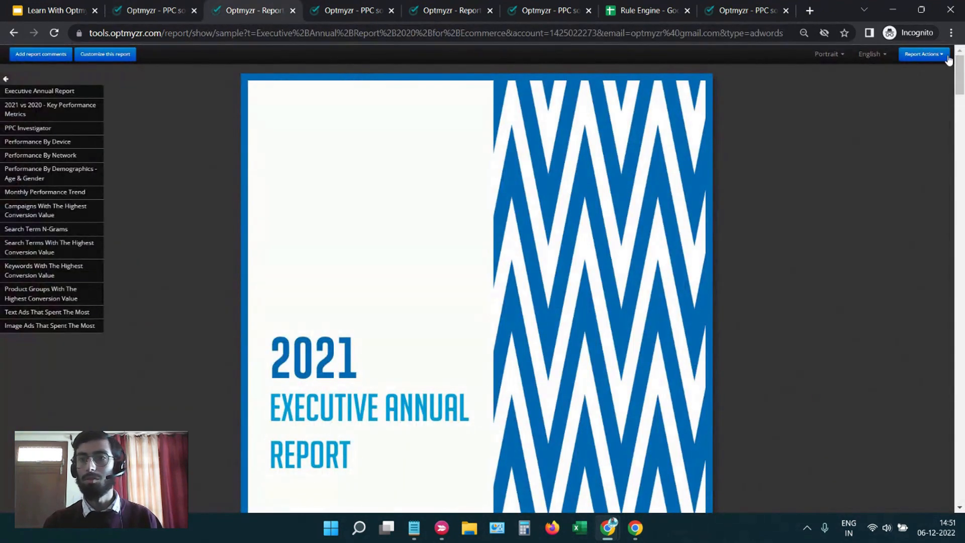
{"action": "left_click", "coordinate": [924, 53]}
{"action": "left_click", "coordinate": [914, 151]}
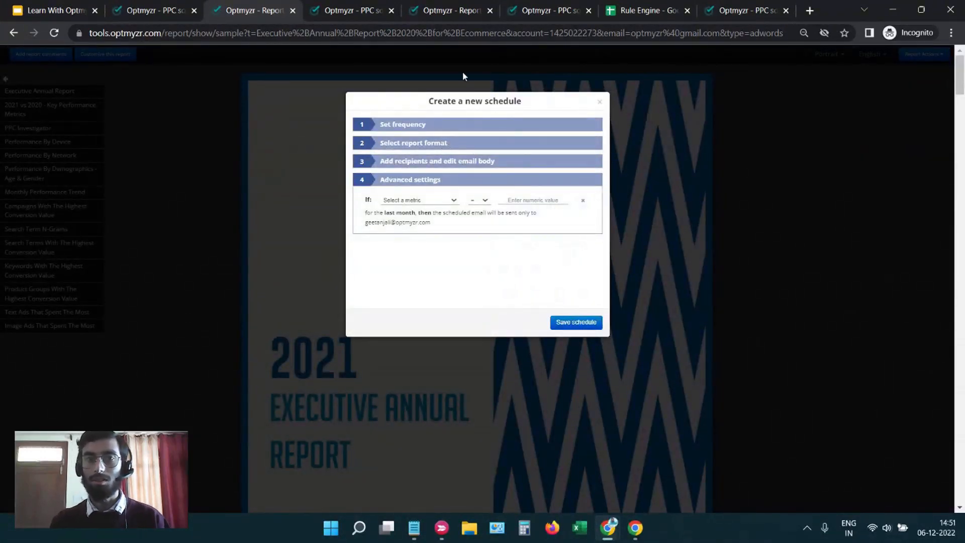
Return to the multi-account report in the designer and look over its cover page and first widget.
{"action": "left_click", "coordinate": [475, 6]}
{"action": "left_click", "coordinate": [522, 6]}
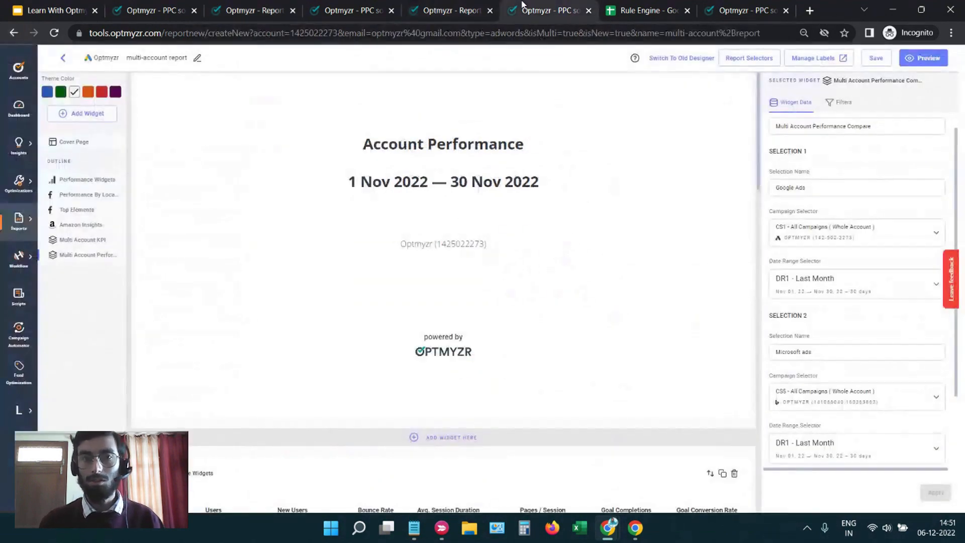
{"action": "scroll", "coordinate": [480, 296], "scroll_direction": "down", "scroll_amount": 2}
{"action": "scroll", "coordinate": [481, 296], "scroll_direction": "up", "scroll_amount": 2}
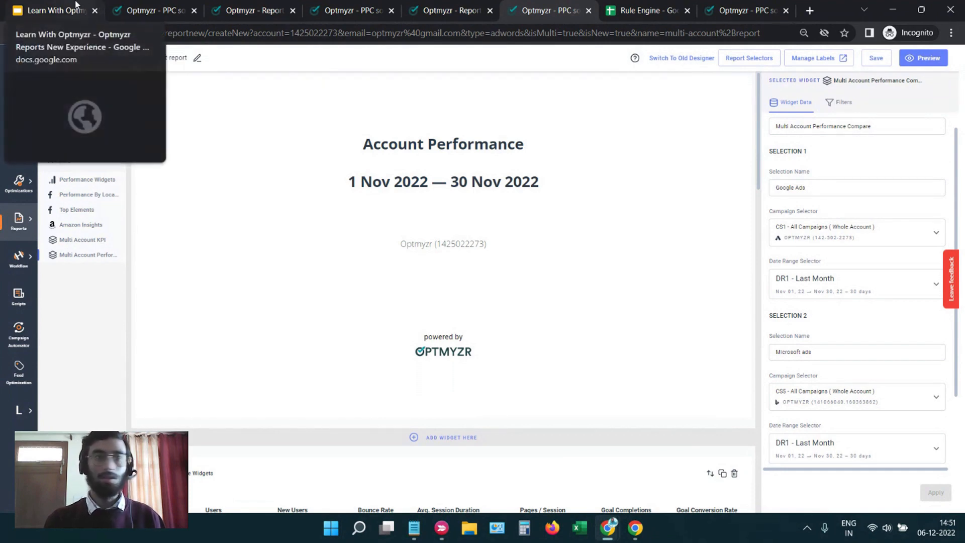
Switch to the Google Slides presentation to view slide 7, and check the sample campaign data in the Rule Engine spreadsheet.
{"action": "left_click", "coordinate": [57, 6]}
{"action": "left_click", "coordinate": [71, 366]}
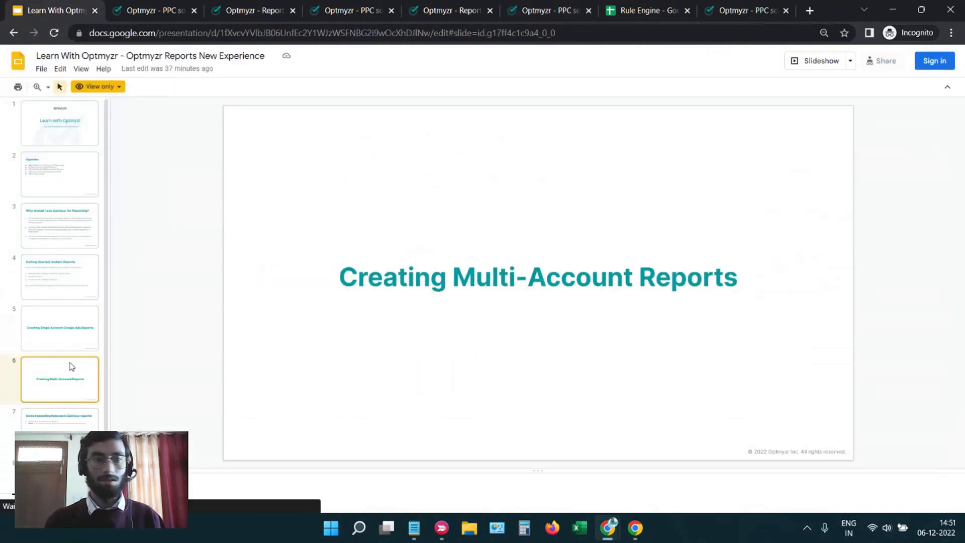
{"action": "scroll", "coordinate": [71, 366], "scroll_direction": "down", "scroll_amount": 1}
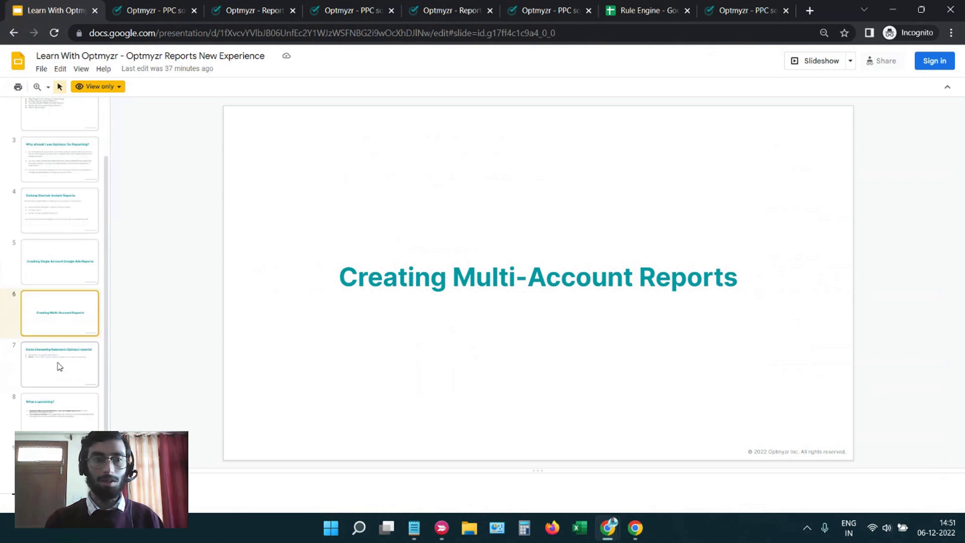
{"action": "left_click", "coordinate": [59, 366]}
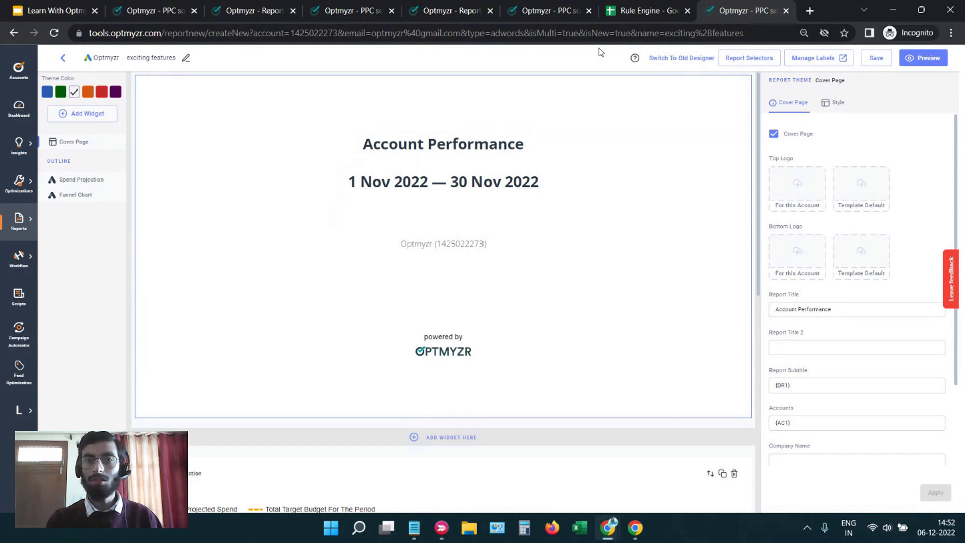
{"action": "left_click", "coordinate": [634, 11]}
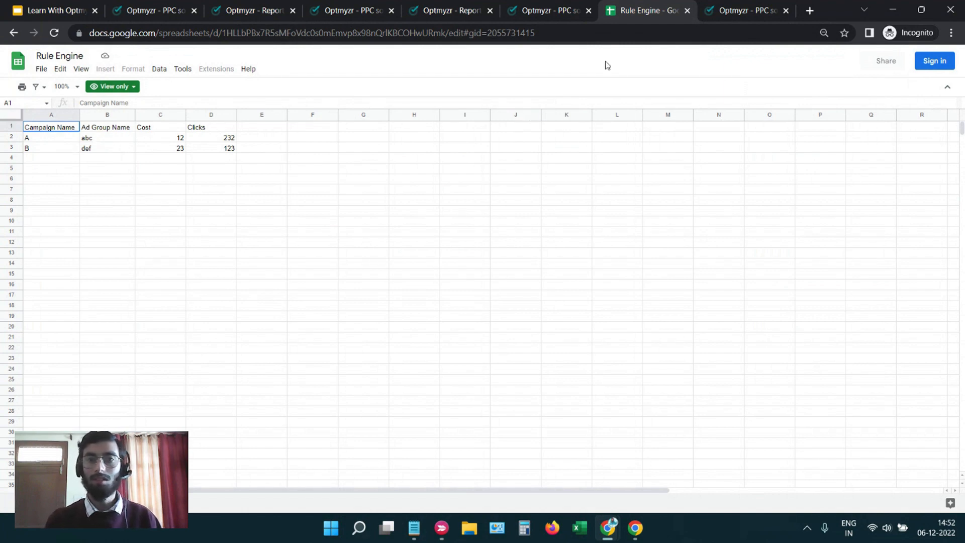
Switch to the exciting features report and add the Spreadsheet Table widget from the Google Ads tables.
{"action": "left_click", "coordinate": [706, 7]}
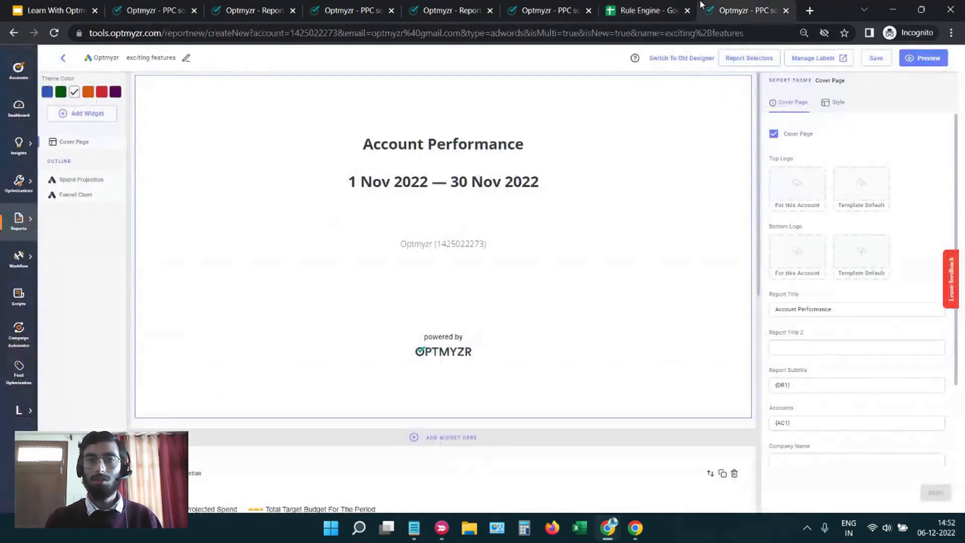
{"action": "left_click", "coordinate": [85, 118]}
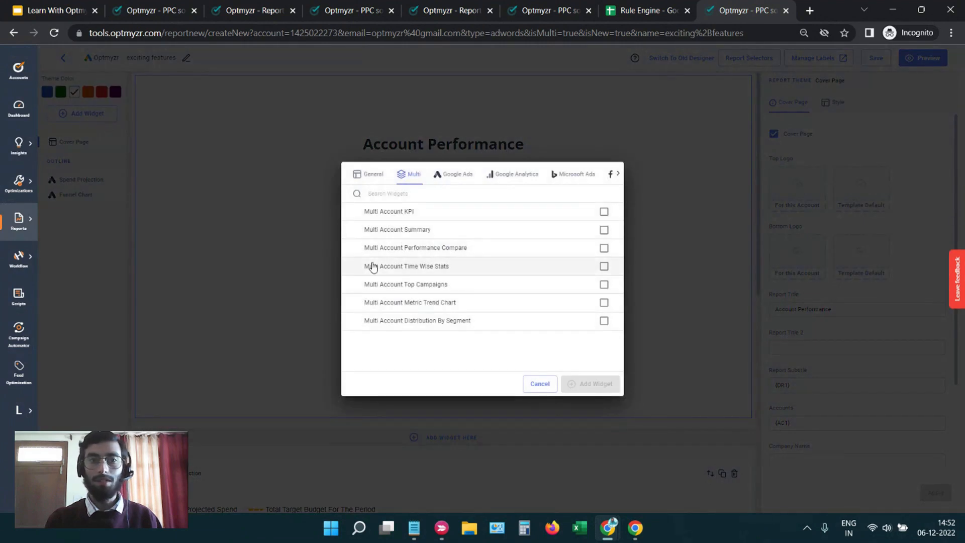
{"action": "left_click", "coordinate": [453, 177]}
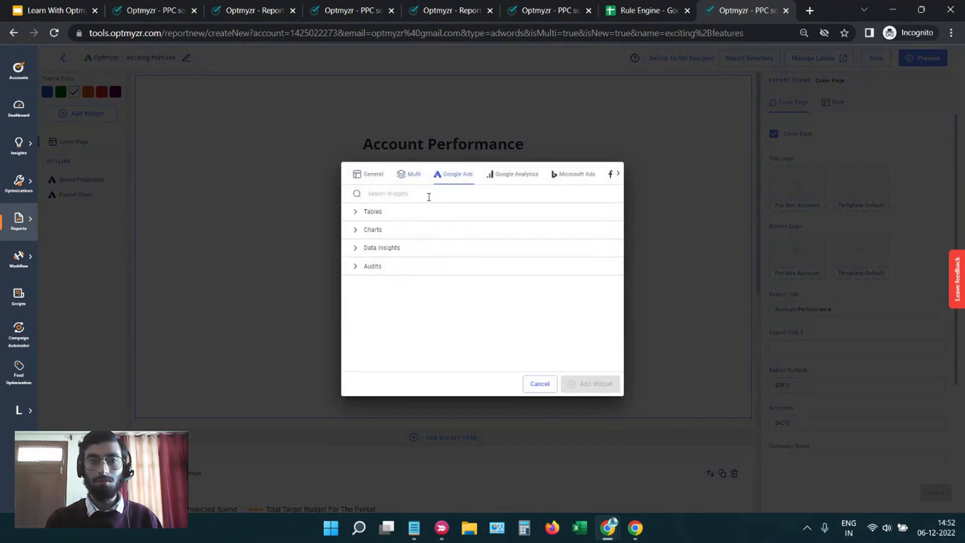
{"action": "left_click", "coordinate": [397, 218]}
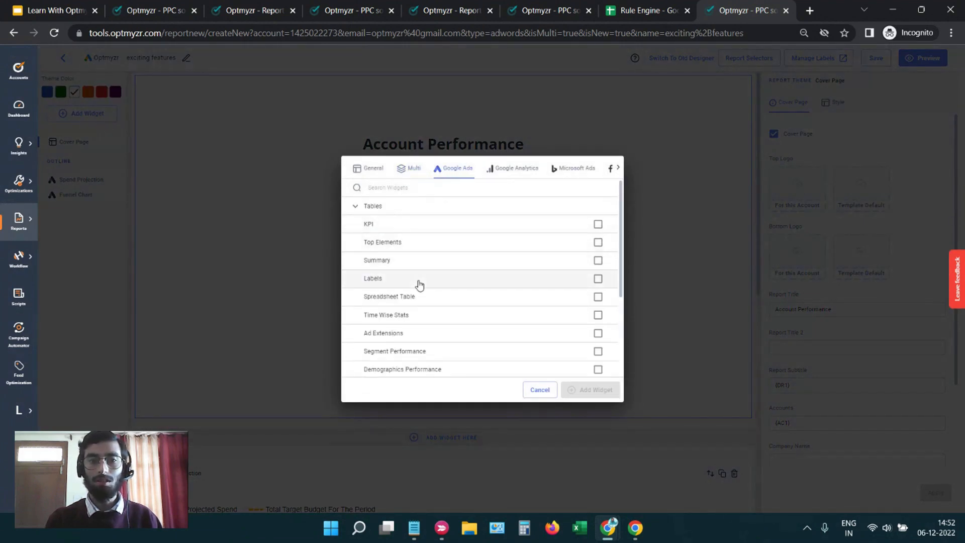
{"action": "scroll", "coordinate": [419, 285], "scroll_direction": "down", "scroll_amount": 1}
{"action": "left_click", "coordinate": [402, 189]}
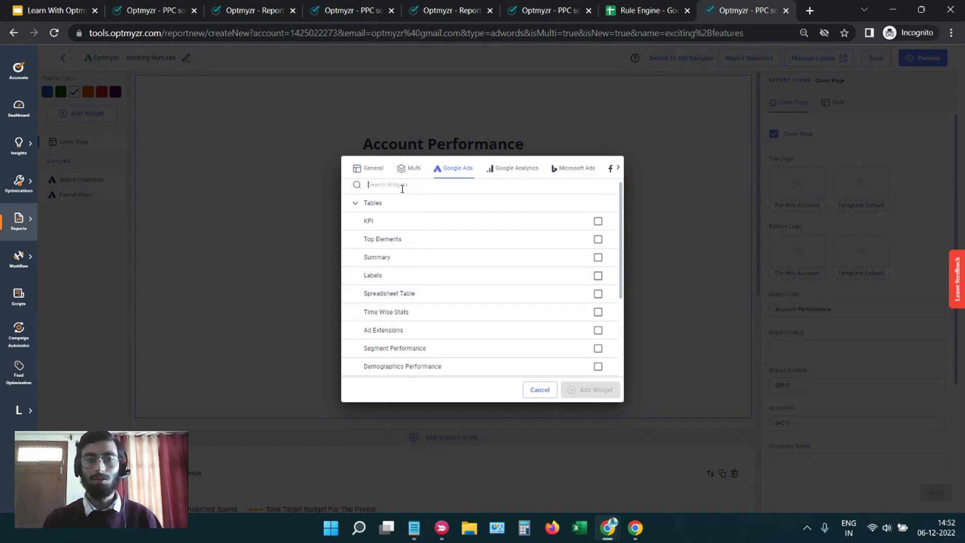
{"action": "type", "text": "spre"}
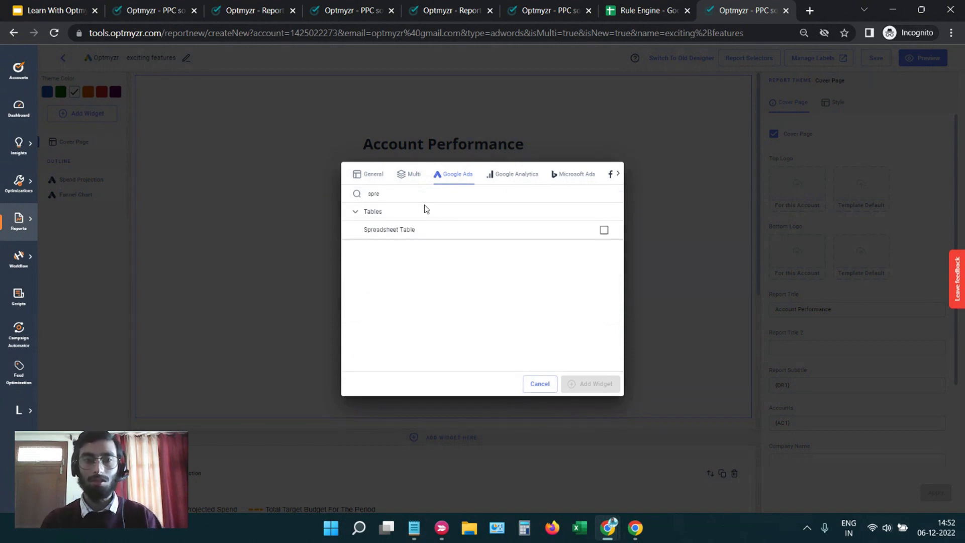
{"action": "left_click", "coordinate": [446, 233]}
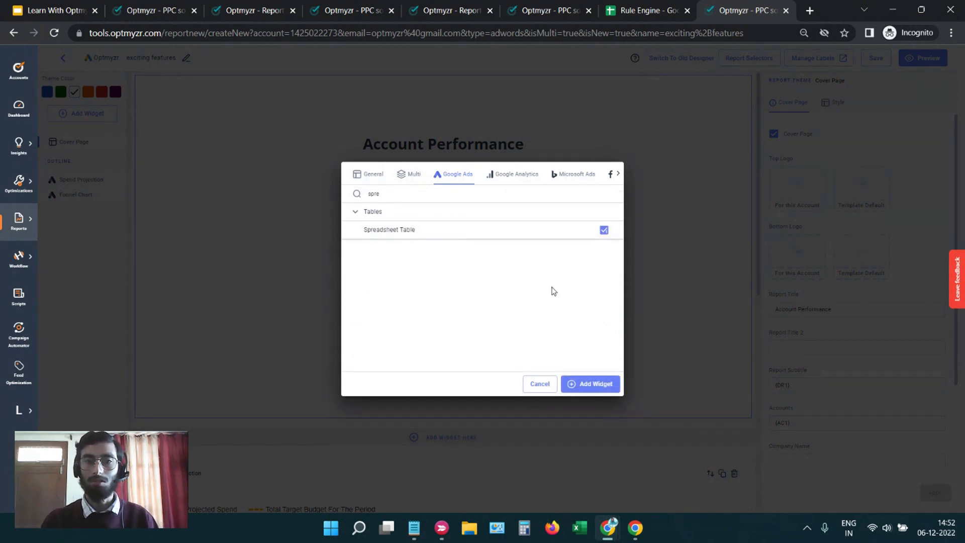
{"action": "left_click", "coordinate": [596, 385]}
Link the Spreadsheet Table widget to the Rule Engine spreadsheet by copying the sheet's URL into the widget data and applying it.
{"action": "scroll", "coordinate": [300, 261], "scroll_direction": "up", "scroll_amount": 10}
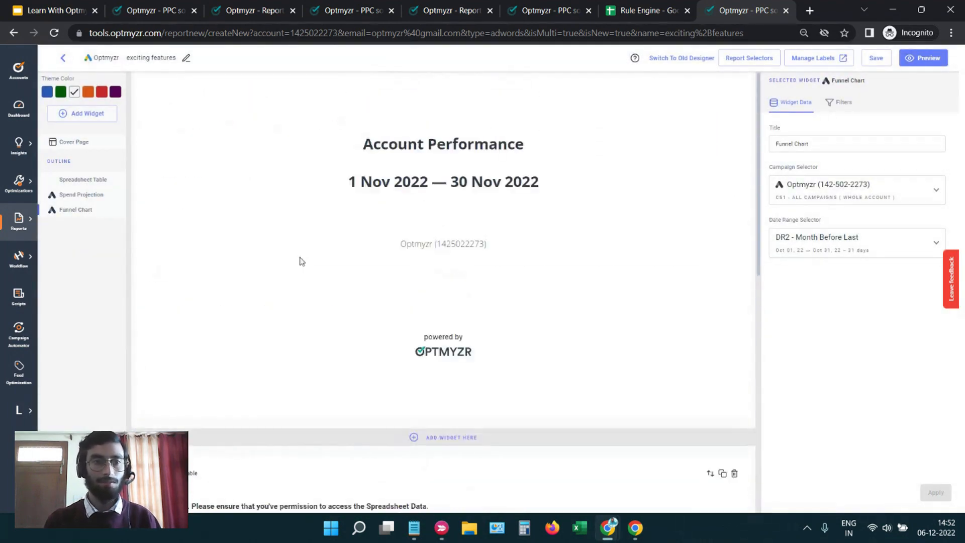
{"action": "scroll", "coordinate": [300, 261], "scroll_direction": "down", "scroll_amount": 4}
{"action": "left_click", "coordinate": [304, 342]}
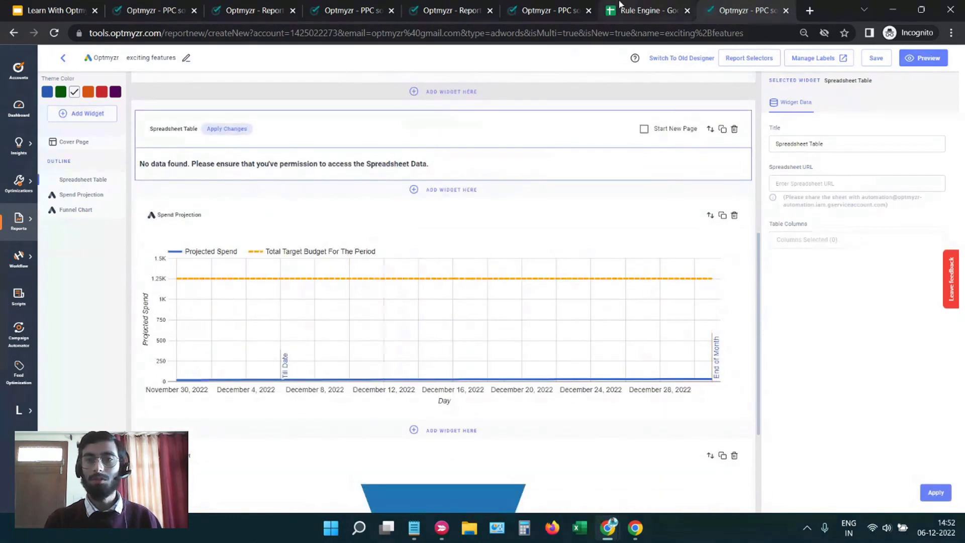
{"action": "left_click", "coordinate": [830, 184]}
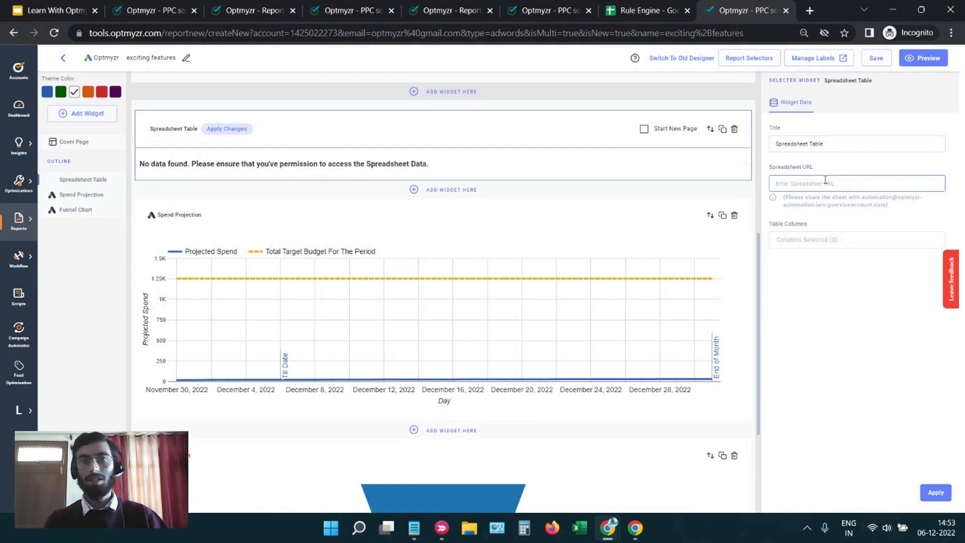
{"action": "left_click", "coordinate": [628, 10]}
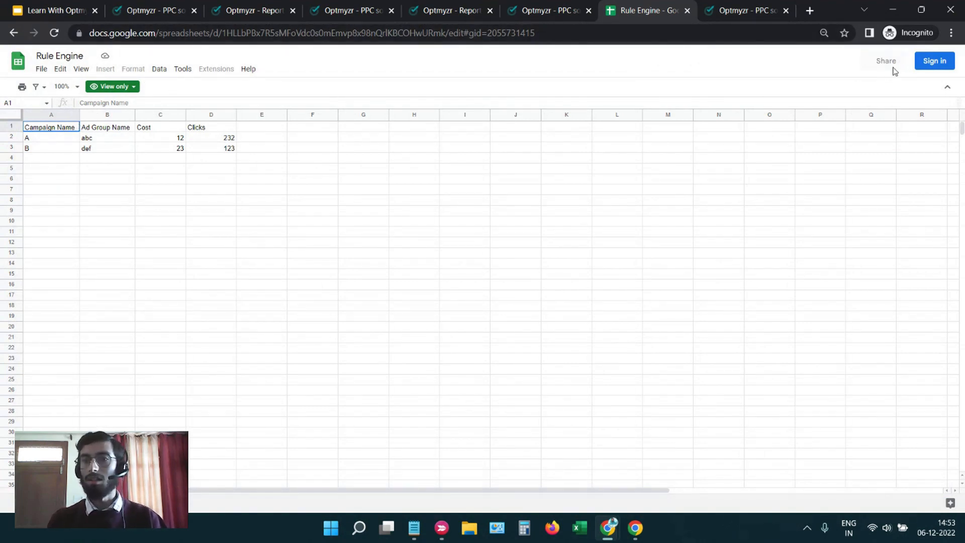
{"action": "left_click", "coordinate": [424, 32]}
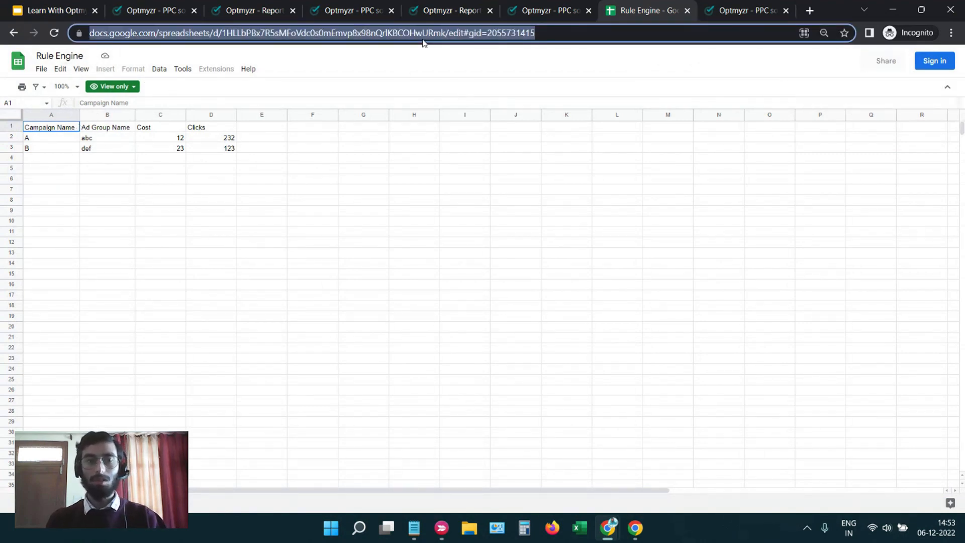
{"action": "left_click", "coordinate": [563, 9]}
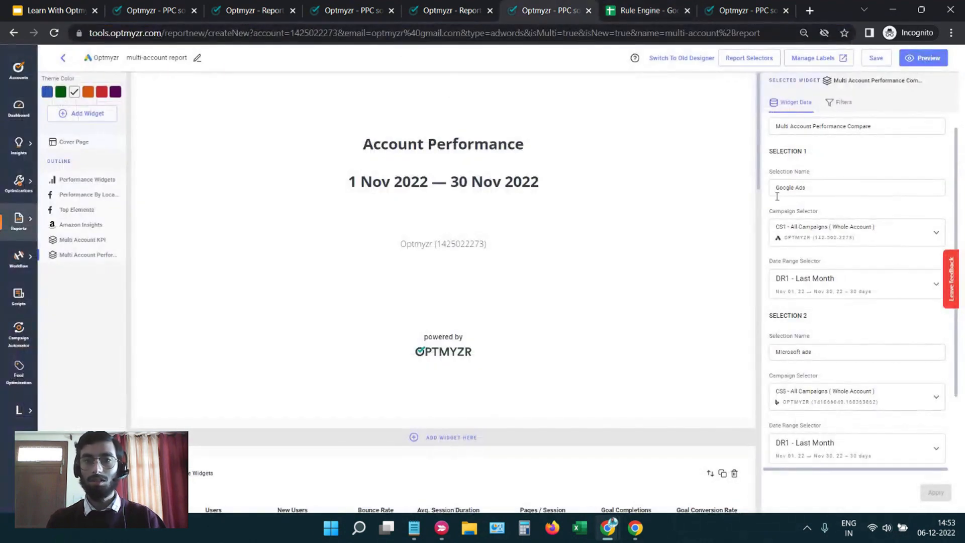
{"action": "left_click", "coordinate": [790, 14]}
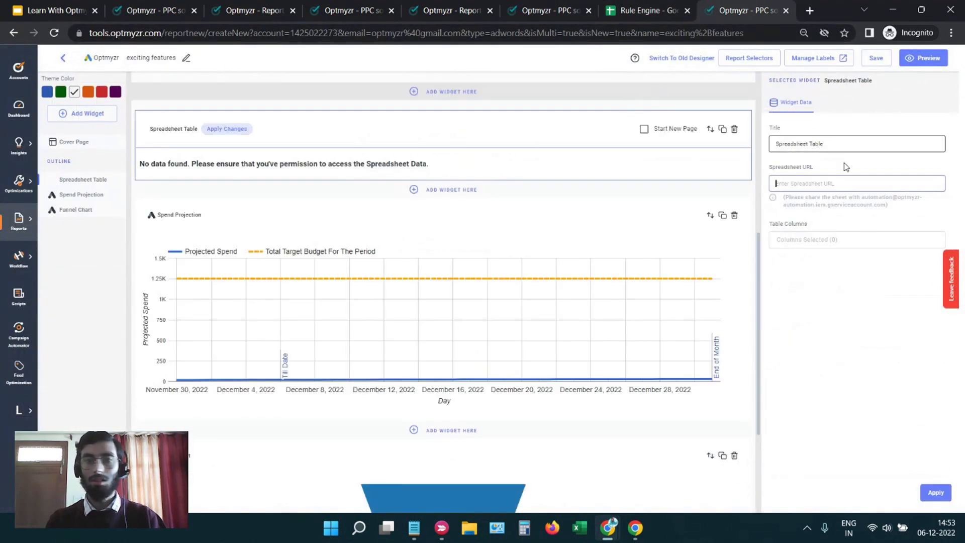
{"action": "key", "text": "ctrl+v"}
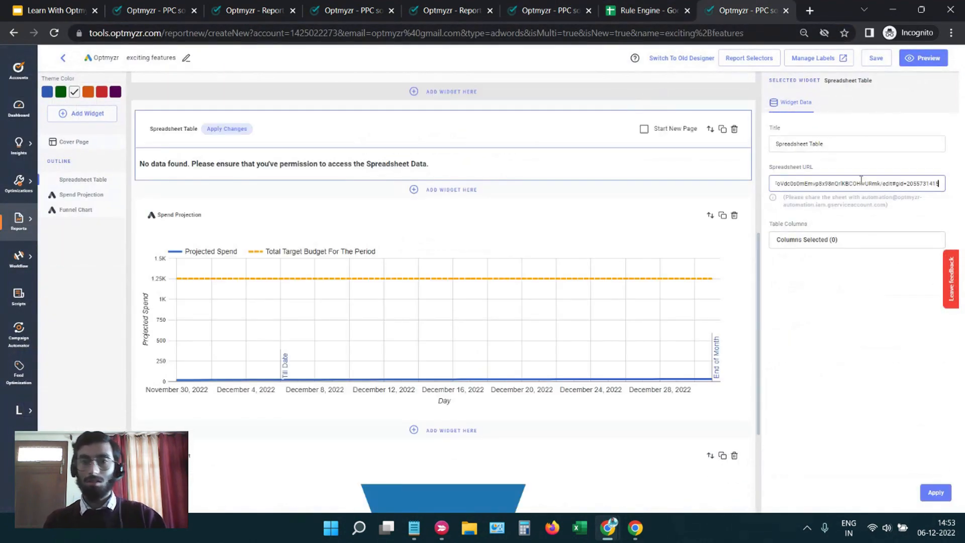
{"action": "left_click", "coordinate": [944, 496]}
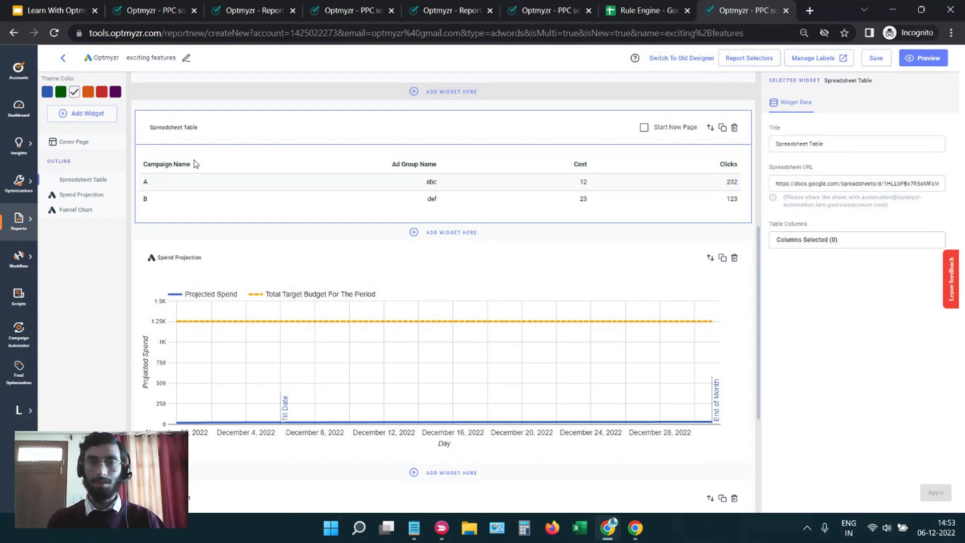
{"action": "scroll", "coordinate": [196, 164], "scroll_direction": "up", "scroll_amount": 3}
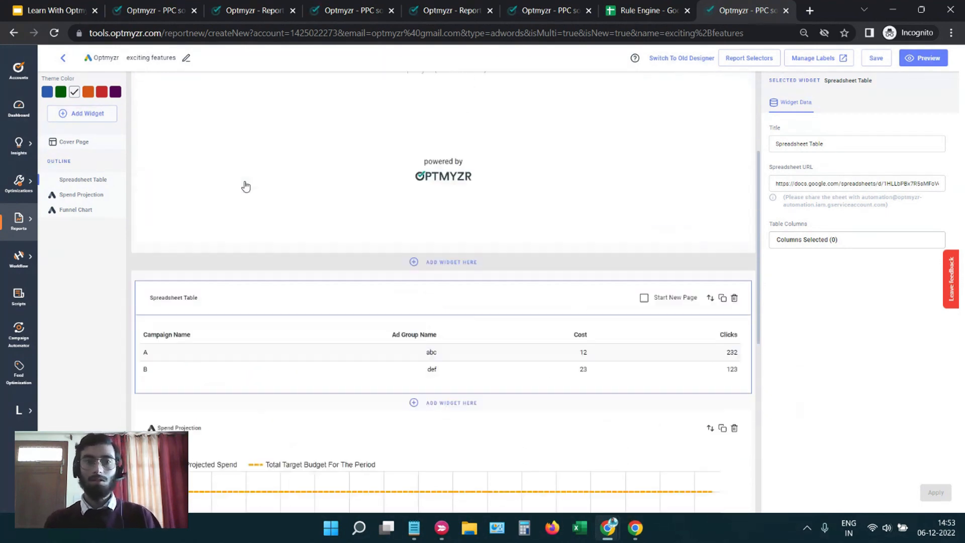
{"action": "scroll", "coordinate": [246, 187], "scroll_direction": "up", "scroll_amount": 3}
{"action": "scroll", "coordinate": [315, 234], "scroll_direction": "down", "scroll_amount": 4}
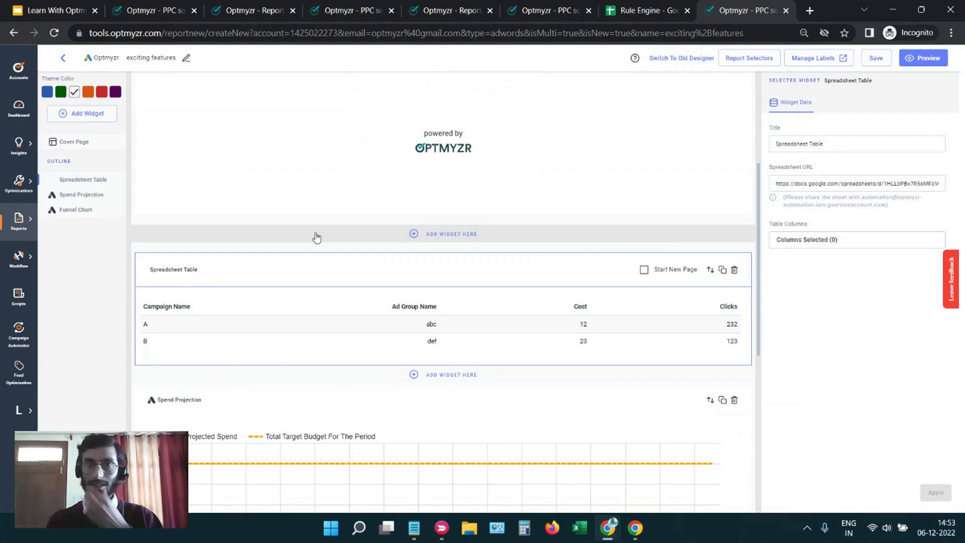
{"action": "scroll", "coordinate": [305, 266], "scroll_direction": "down", "scroll_amount": 1}
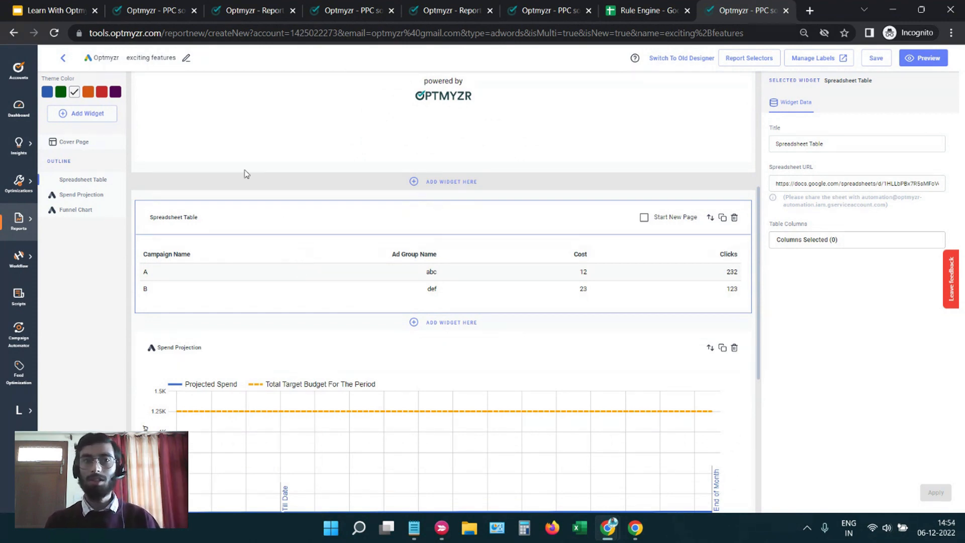
Select the Funnel Chart and Spend Projection widgets under Google Ads Data Insights, and cancel without adding them.
{"action": "left_click", "coordinate": [104, 114]}
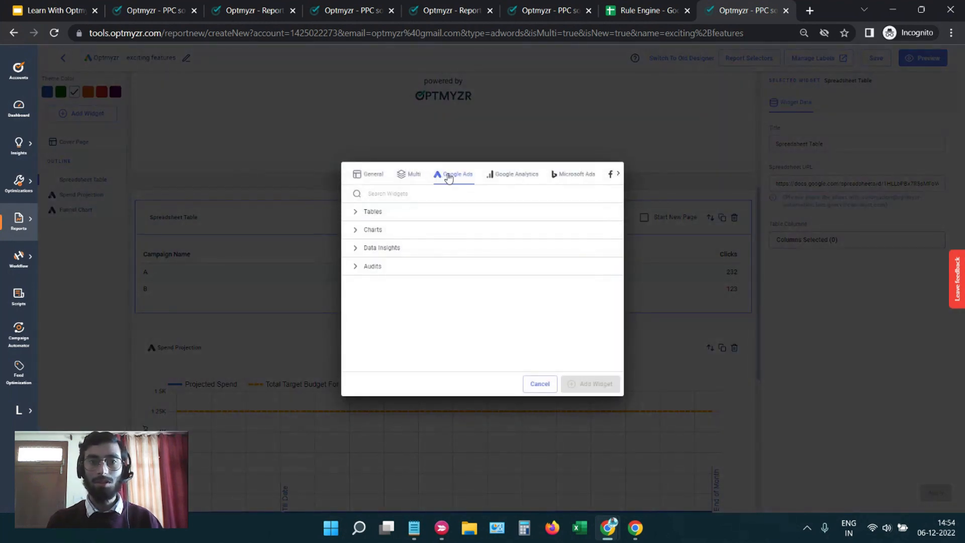
{"action": "left_click", "coordinate": [429, 251]}
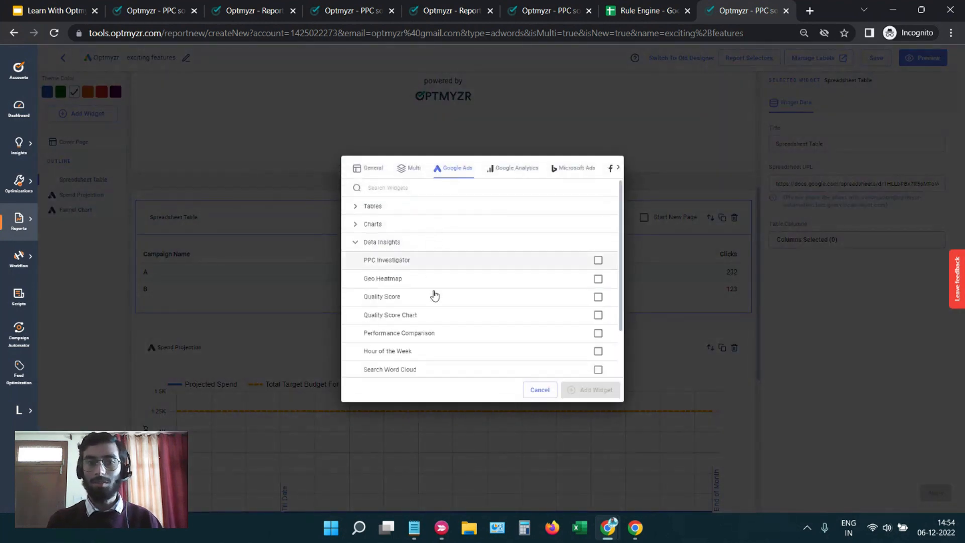
{"action": "scroll", "coordinate": [433, 302], "scroll_direction": "down", "scroll_amount": 2}
{"action": "left_click", "coordinate": [431, 333]}
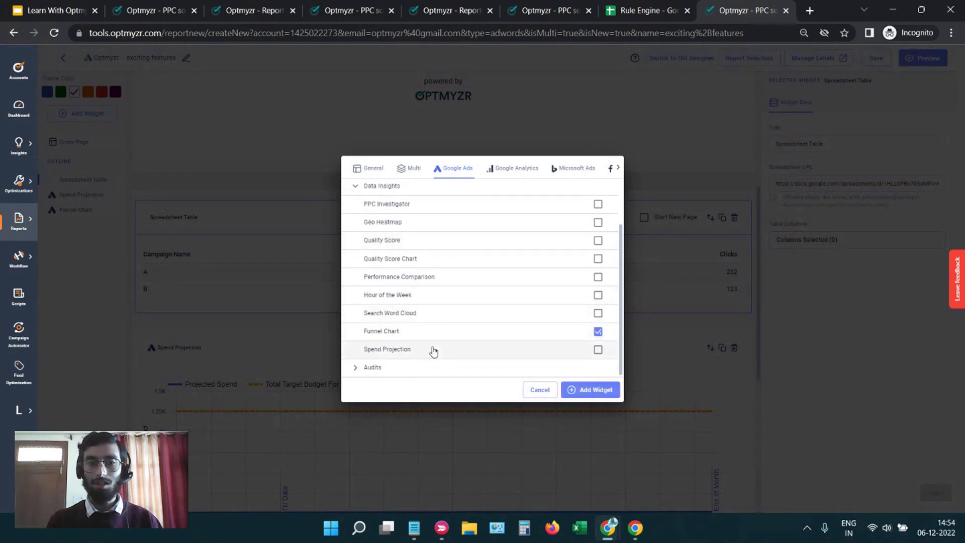
{"action": "left_click", "coordinate": [433, 349]}
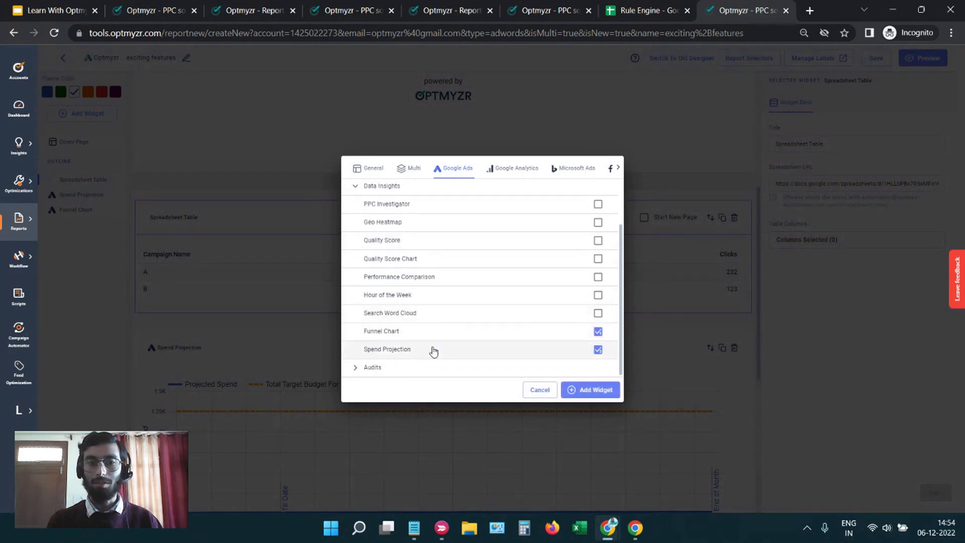
{"action": "left_click", "coordinate": [538, 395]}
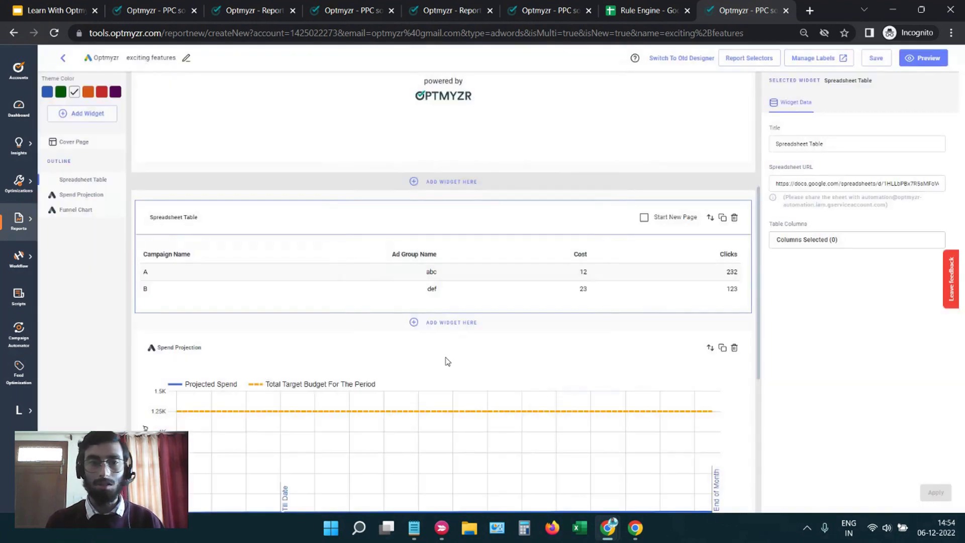
Examine the Spend Projection widget's chart and settings in the report, and check where Spend Projection is listed among the Insights tools.
{"action": "scroll", "coordinate": [446, 360], "scroll_direction": "down", "scroll_amount": 2}
{"action": "scroll", "coordinate": [388, 290], "scroll_direction": "down", "scroll_amount": 2}
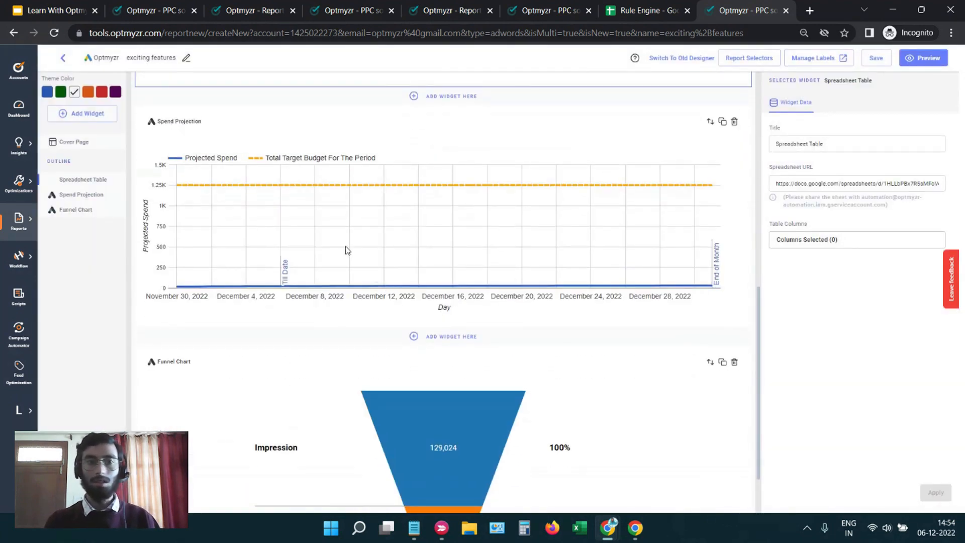
{"action": "left_click", "coordinate": [316, 229]}
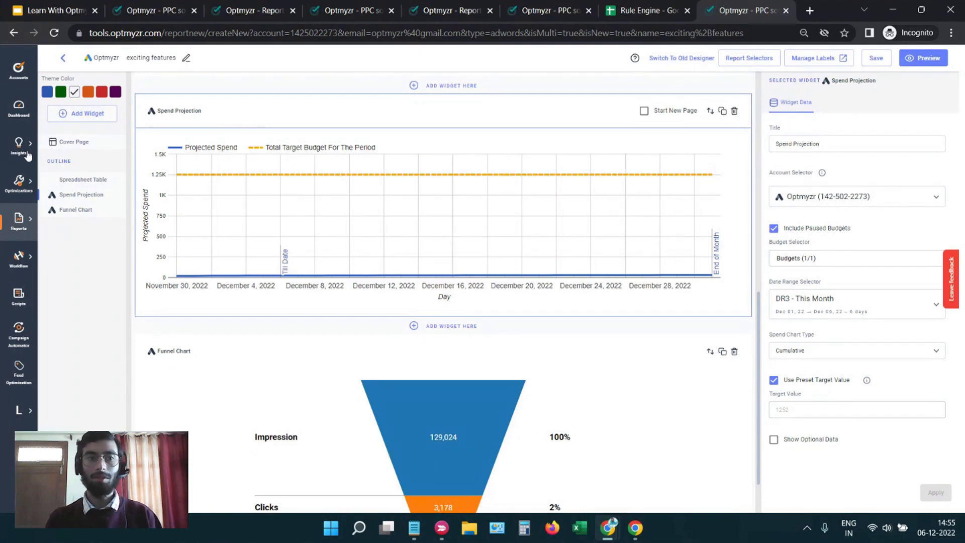
{"action": "left_click", "coordinate": [27, 156]}
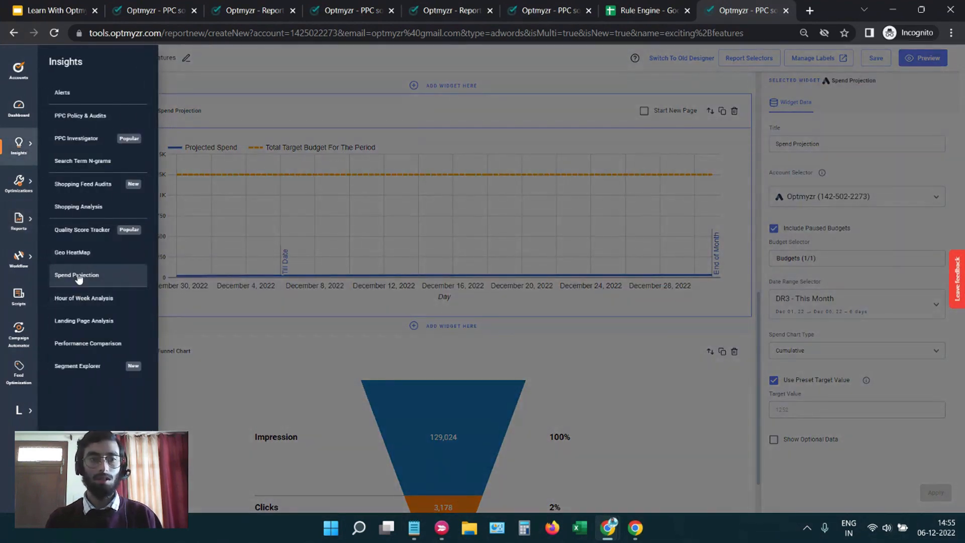
{"action": "left_click", "coordinate": [435, 147]}
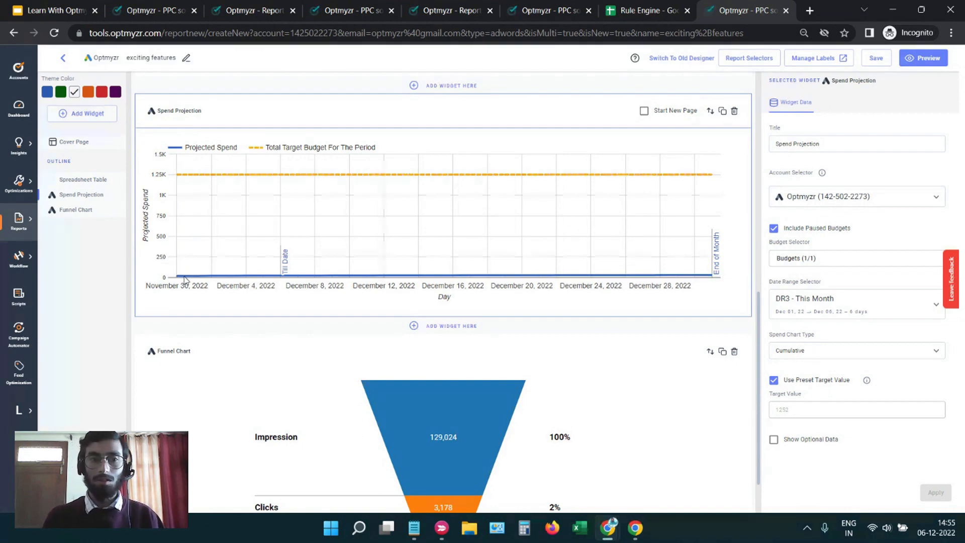
{"action": "mouse_move", "coordinate": [192, 280]}
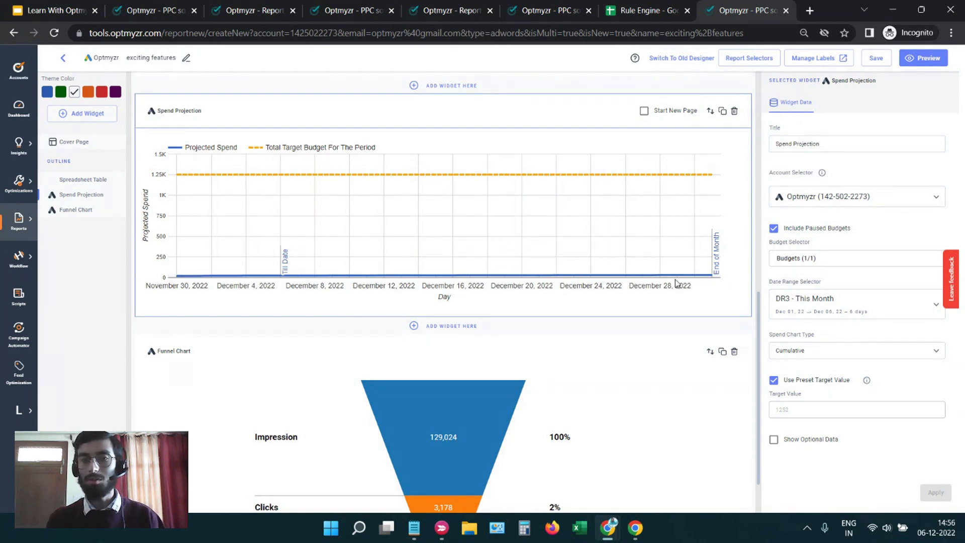
{"action": "mouse_move", "coordinate": [677, 279]}
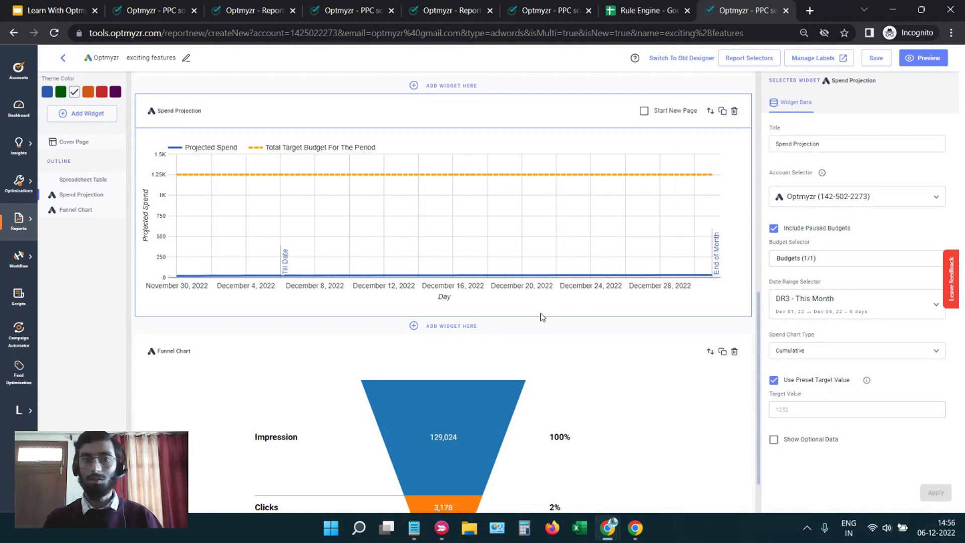
View the Funnel Chart widget and open its settings.
{"action": "scroll", "coordinate": [541, 313], "scroll_direction": "down", "scroll_amount": 1}
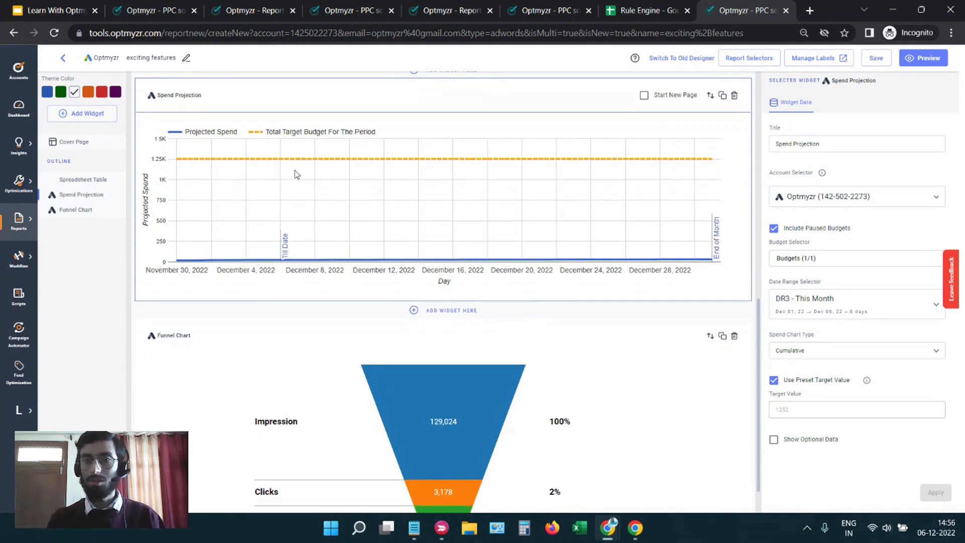
{"action": "scroll", "coordinate": [306, 194], "scroll_direction": "down", "scroll_amount": 1}
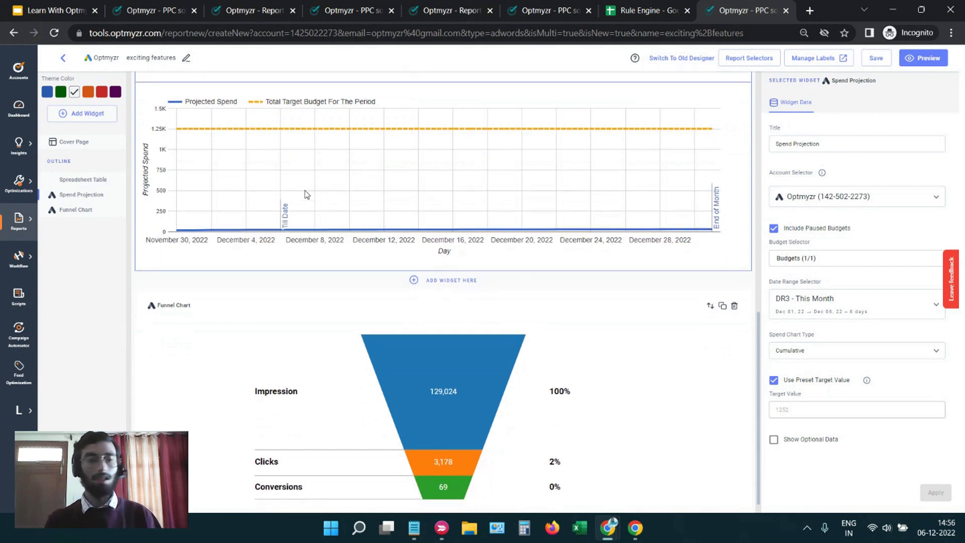
{"action": "scroll", "coordinate": [305, 298], "scroll_direction": "down", "scroll_amount": 1}
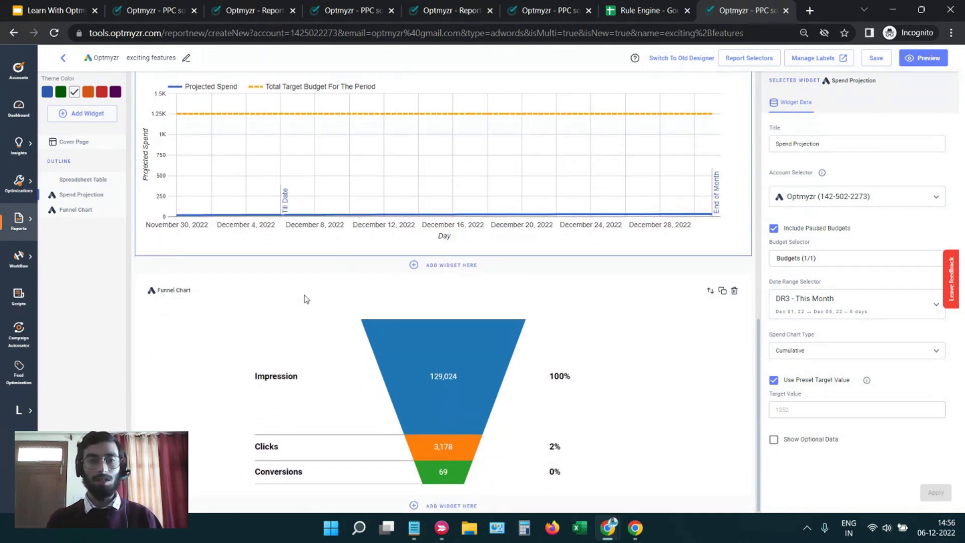
{"action": "left_click", "coordinate": [307, 299]}
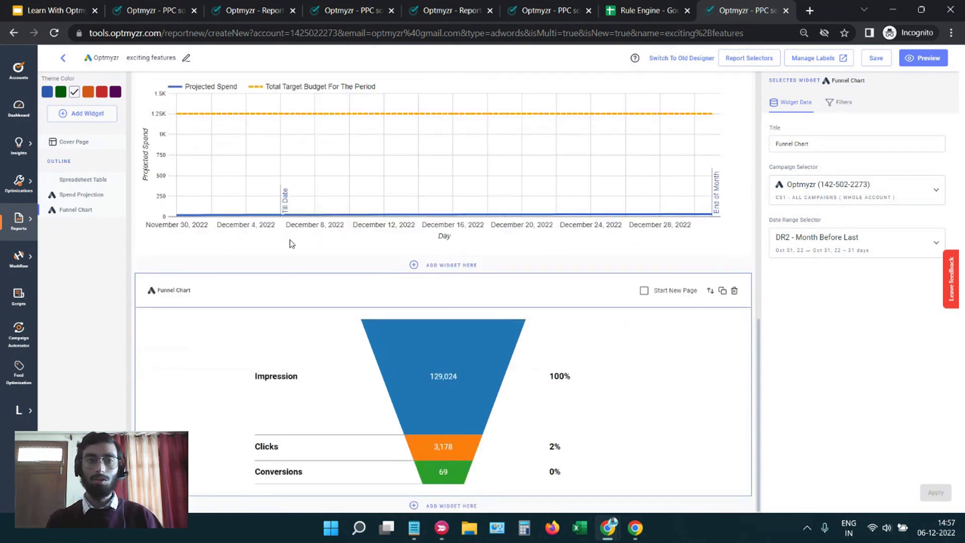
Switch to the Google Slides presentation and advance to the "What's upcoming?" slide.
{"action": "left_click", "coordinate": [53, 6]}
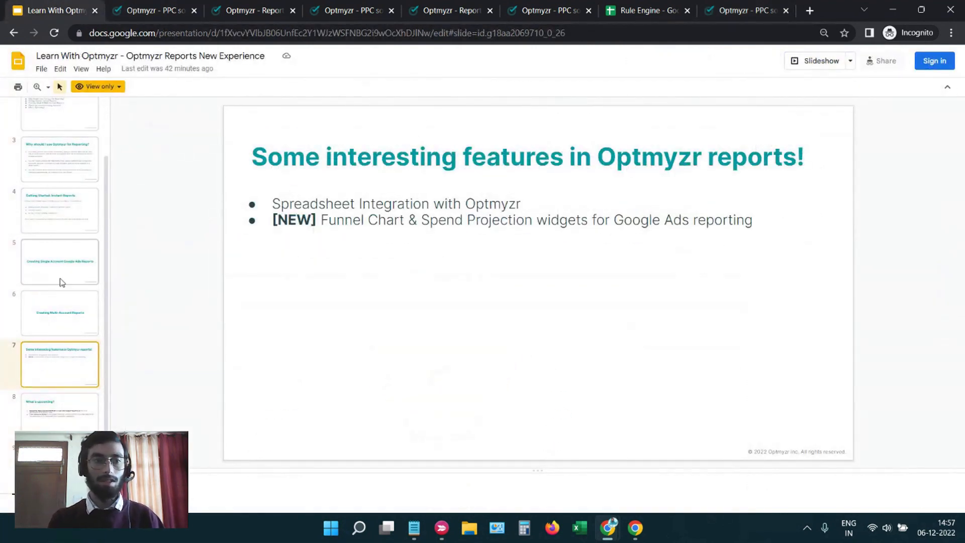
{"action": "key", "text": "Down"}
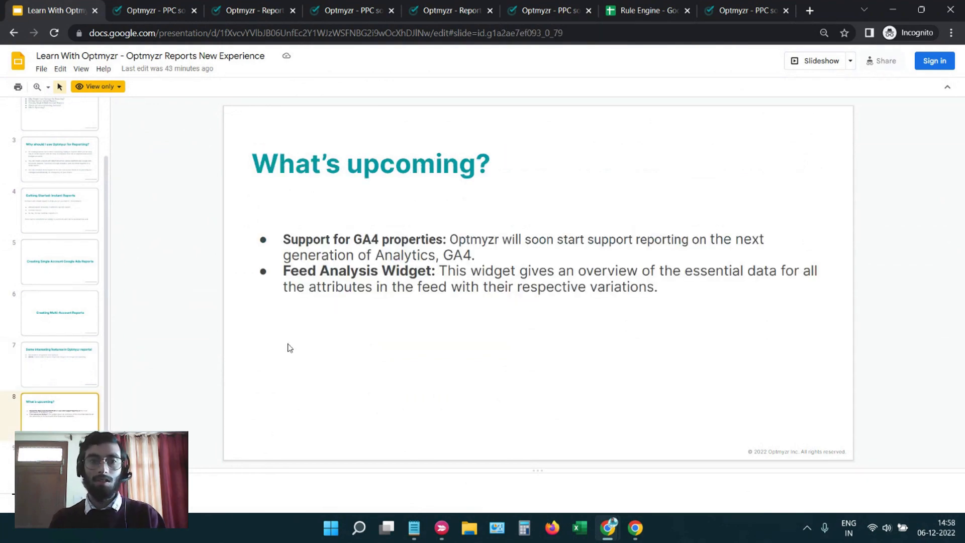